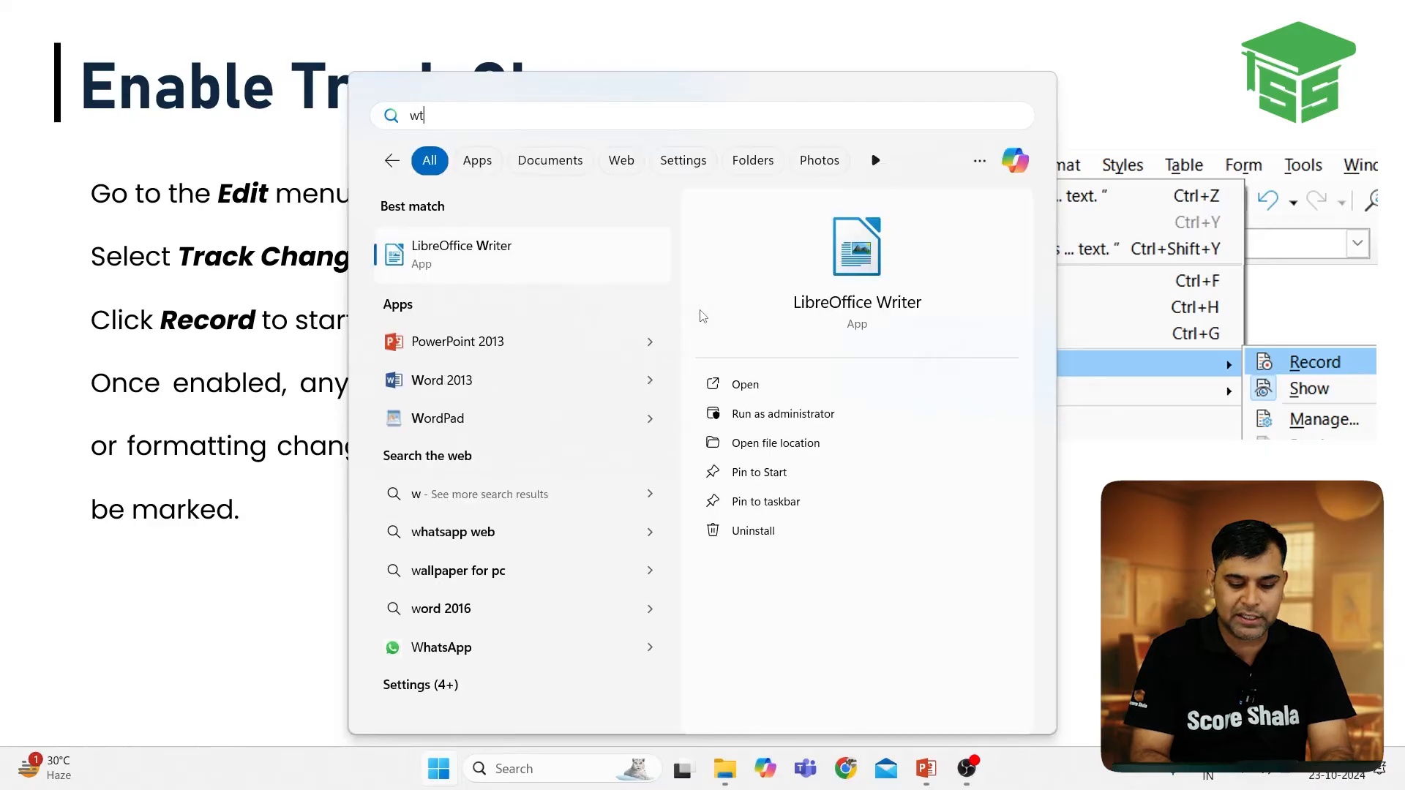
Open LibreOffice Writer, dismiss the startup tip and enter the heading "Communication Skills" in the blank document
key("Escape")
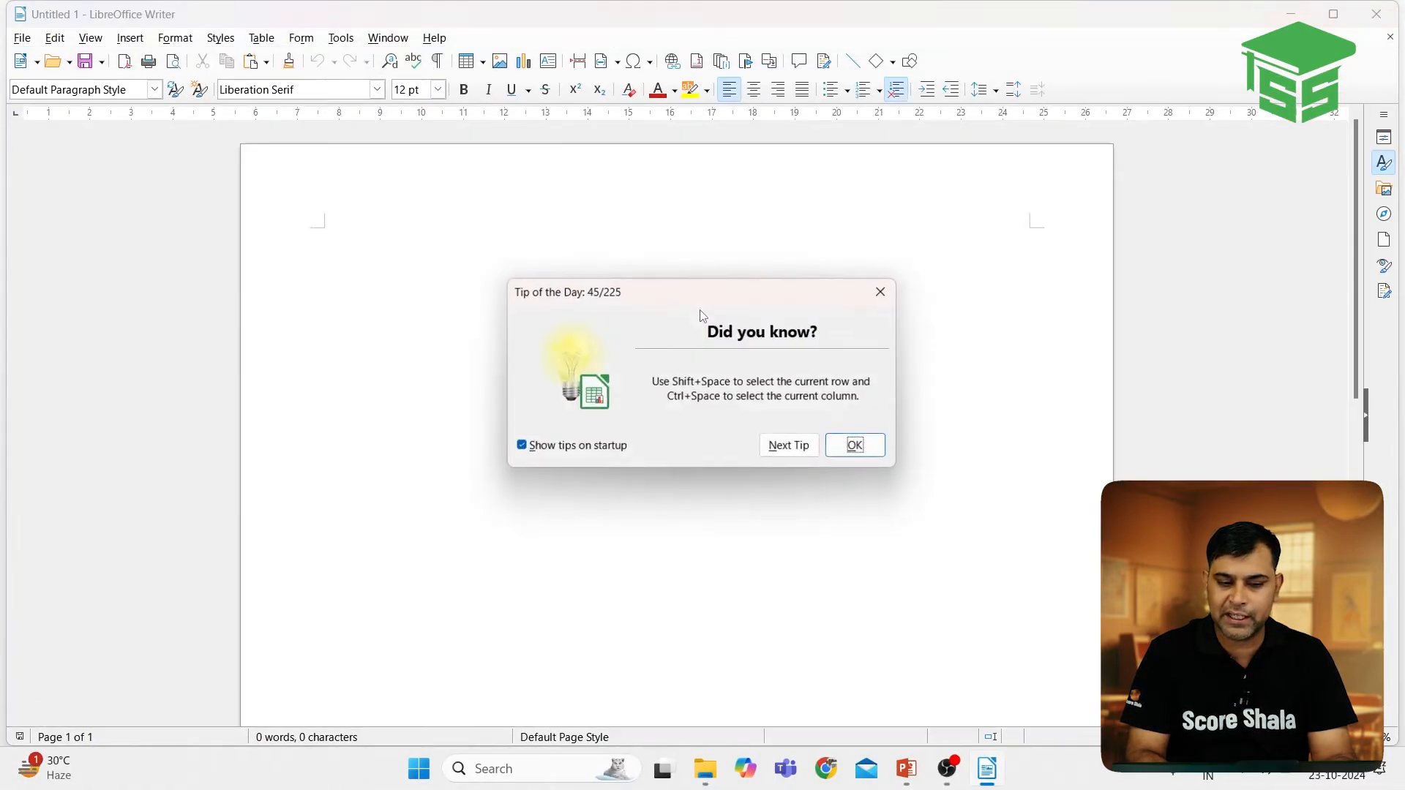
left_click(889, 291)
type("Com")
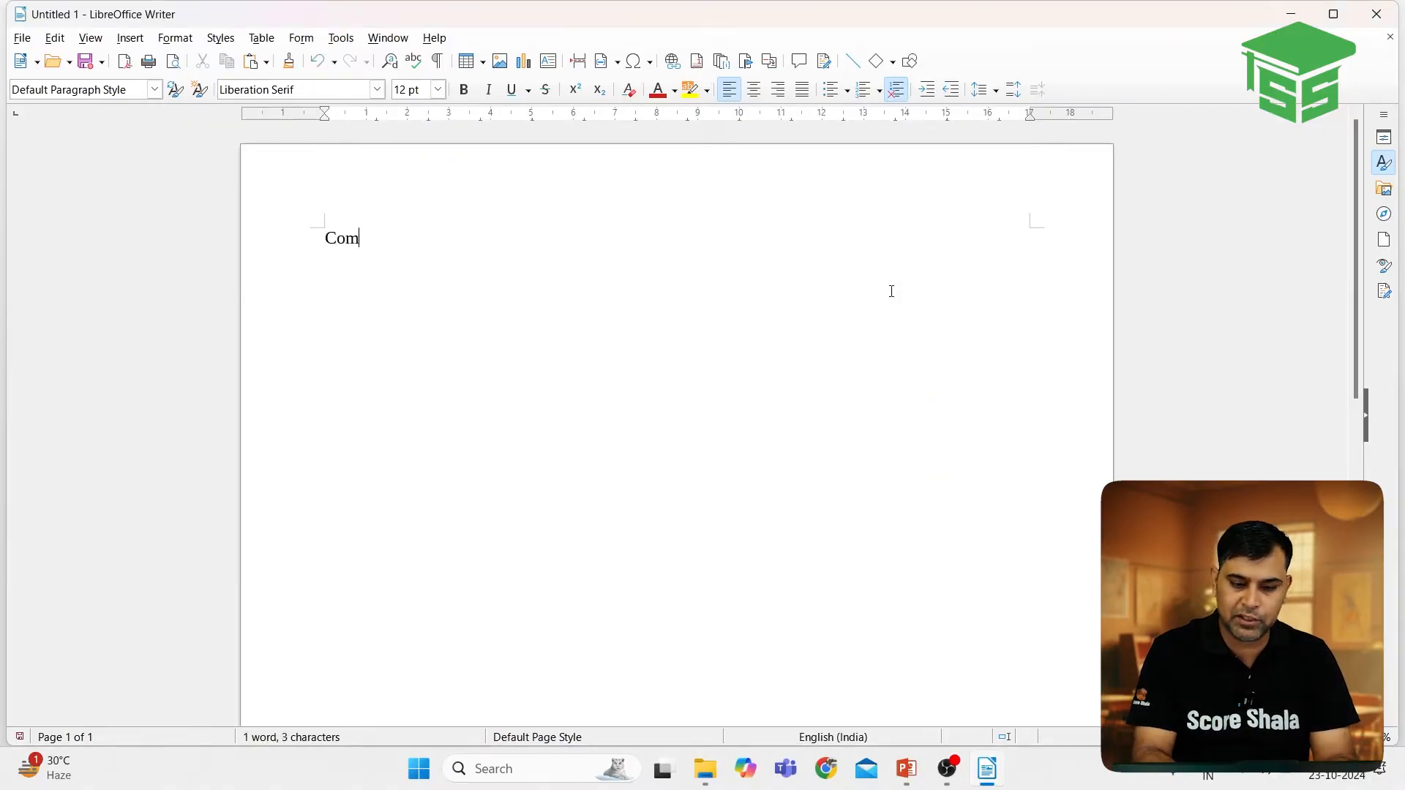
type("municat")
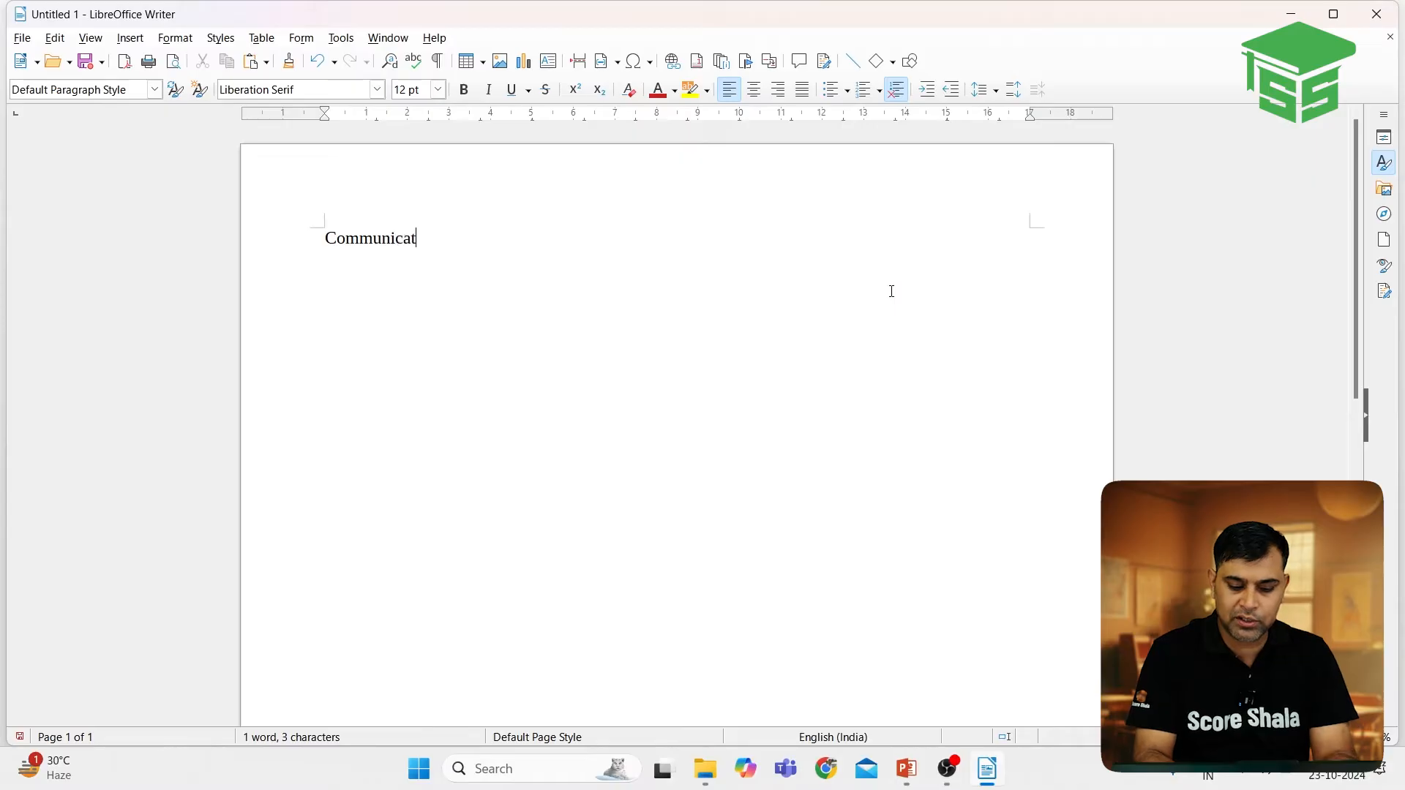
type("ion Skills")
key("Return")
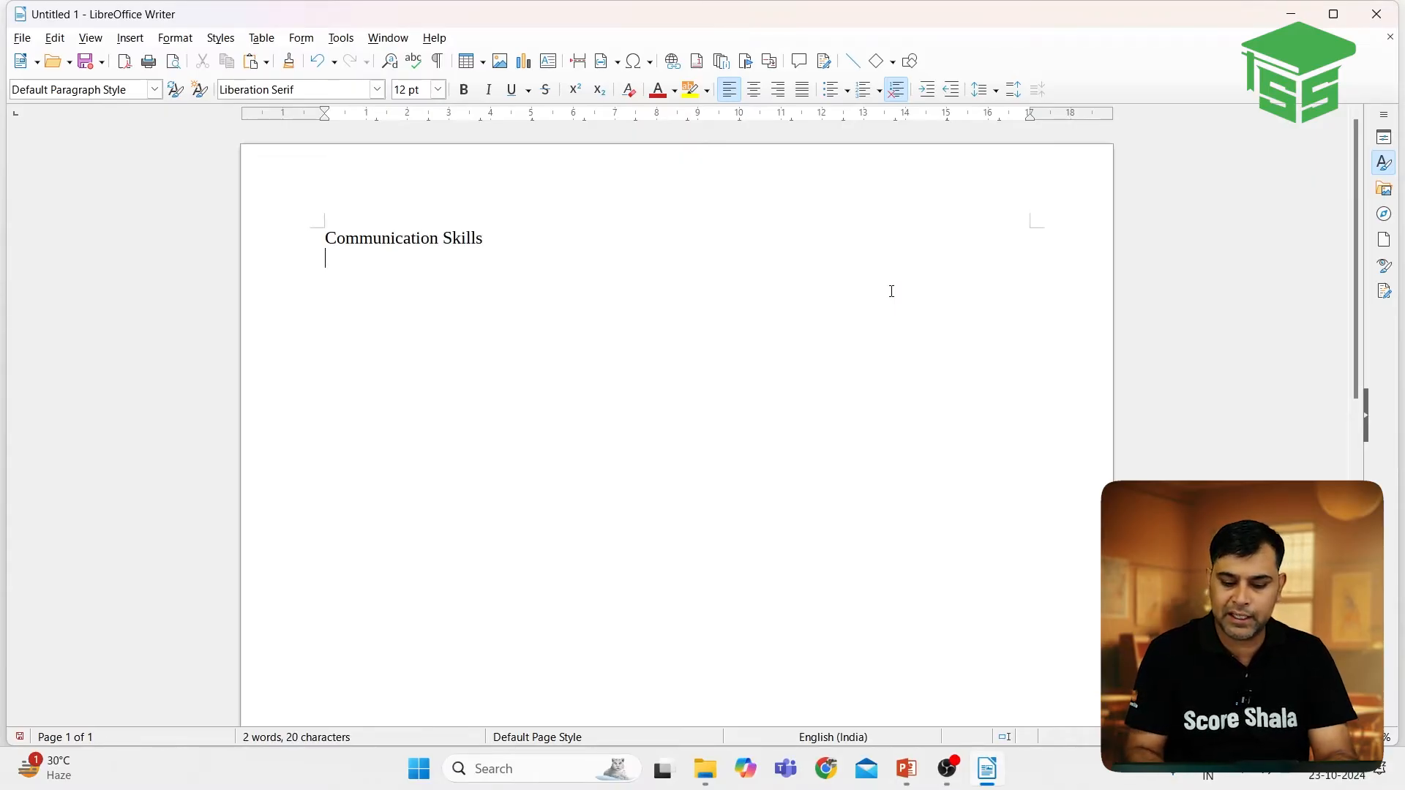
Write "This is a sample text." on the line below the heading
type("This")
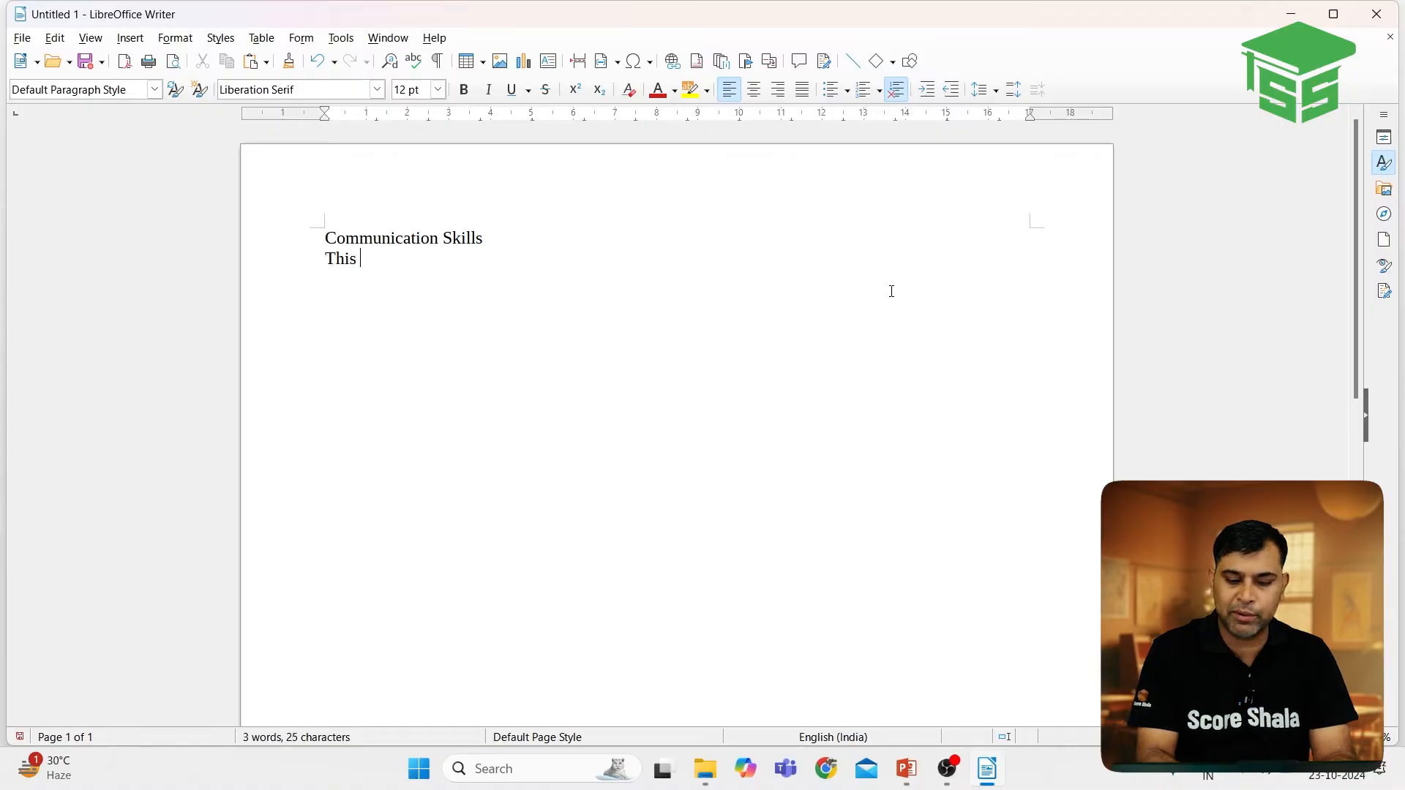
type(" is a sam")
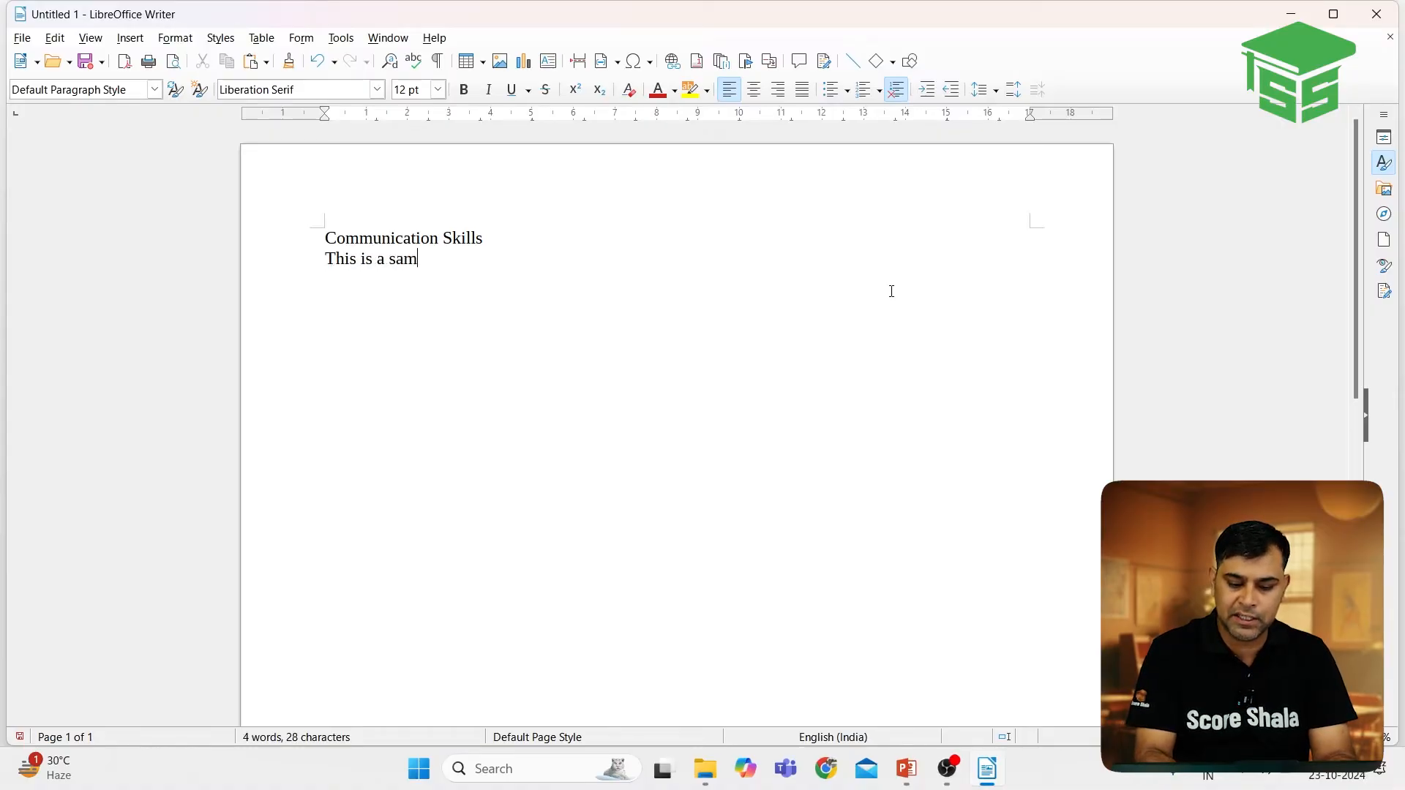
type("ple text.")
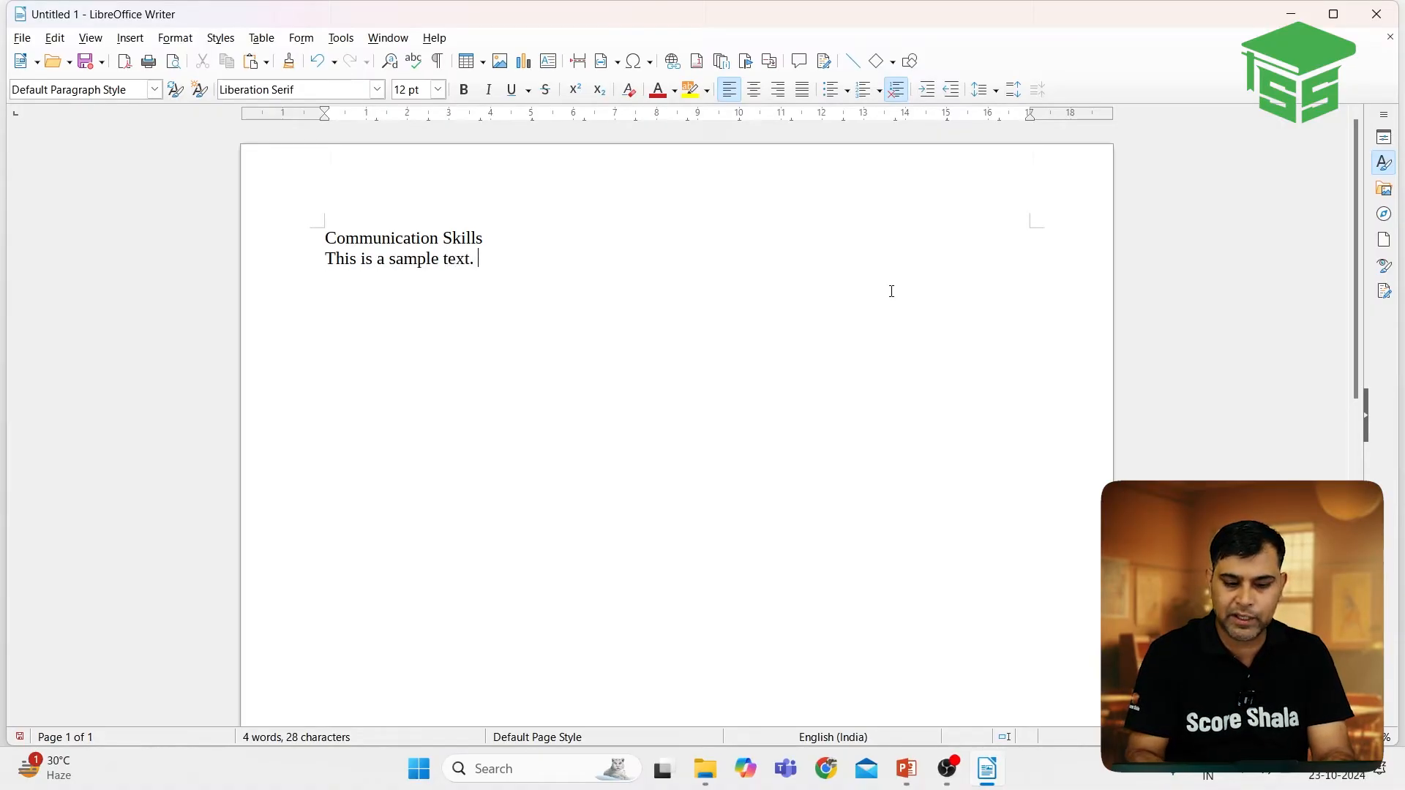
Copy the sample sentence and paste it repeatedly to fill the body below the heading with paragraphs of dummy text
key("Up")
key("shift+End")
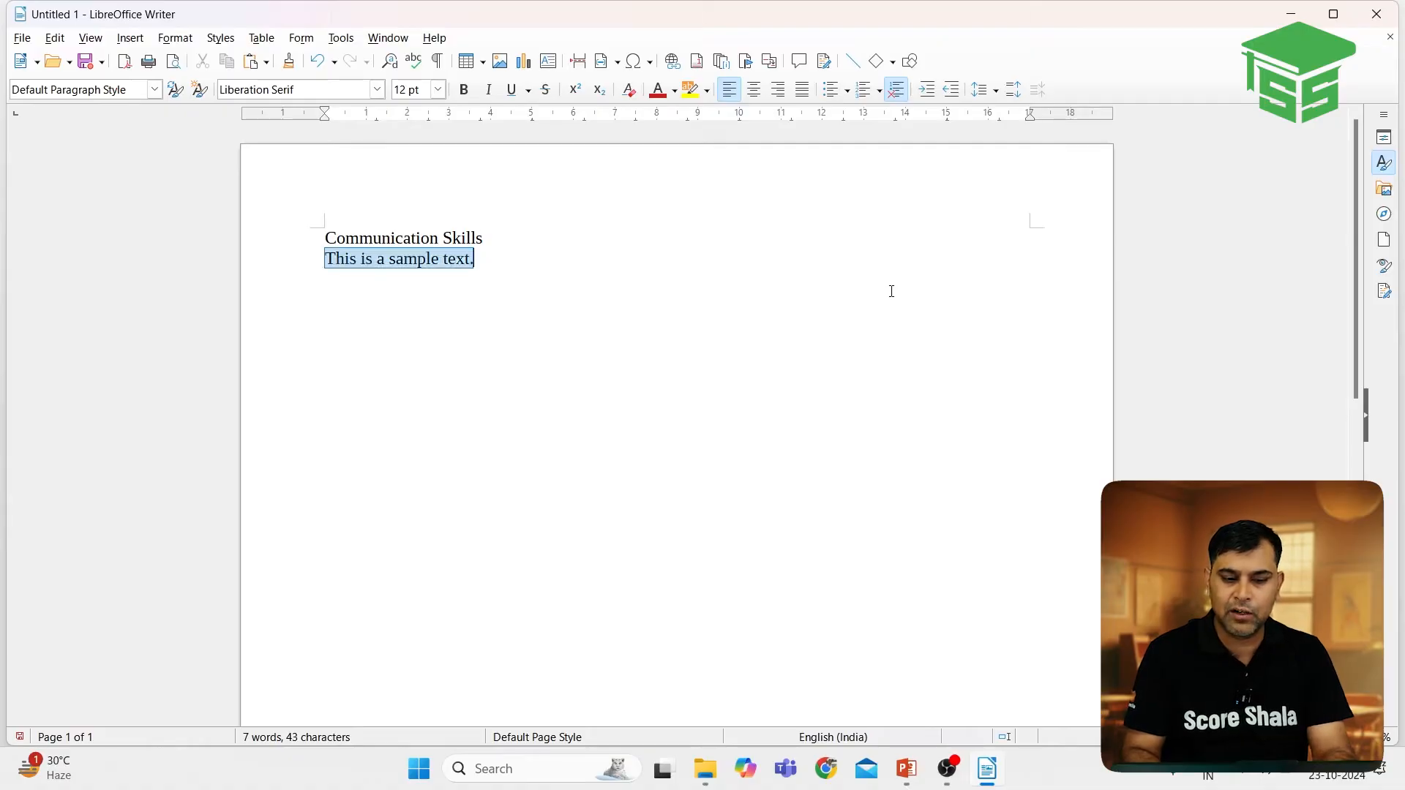
key("ctrl+c")
key("ctrl+v")
key("ctrl+v")
key("ctrl+v")
key("ctrl+v")
key("ctrl+v")
key("ctrl+v")
key("ctrl+v")
key("ctrl+v")
key("ctrl+v")
key("ctrl+v")
key("ctrl+v")
key("ctrl+v")
key("ctrl+v")
key("ctrl+v")
key("ctrl+v")
key("ctrl+v")
key("ctrl+v")
key("ctrl+v")
key("ctrl+v")
key("ctrl+v")
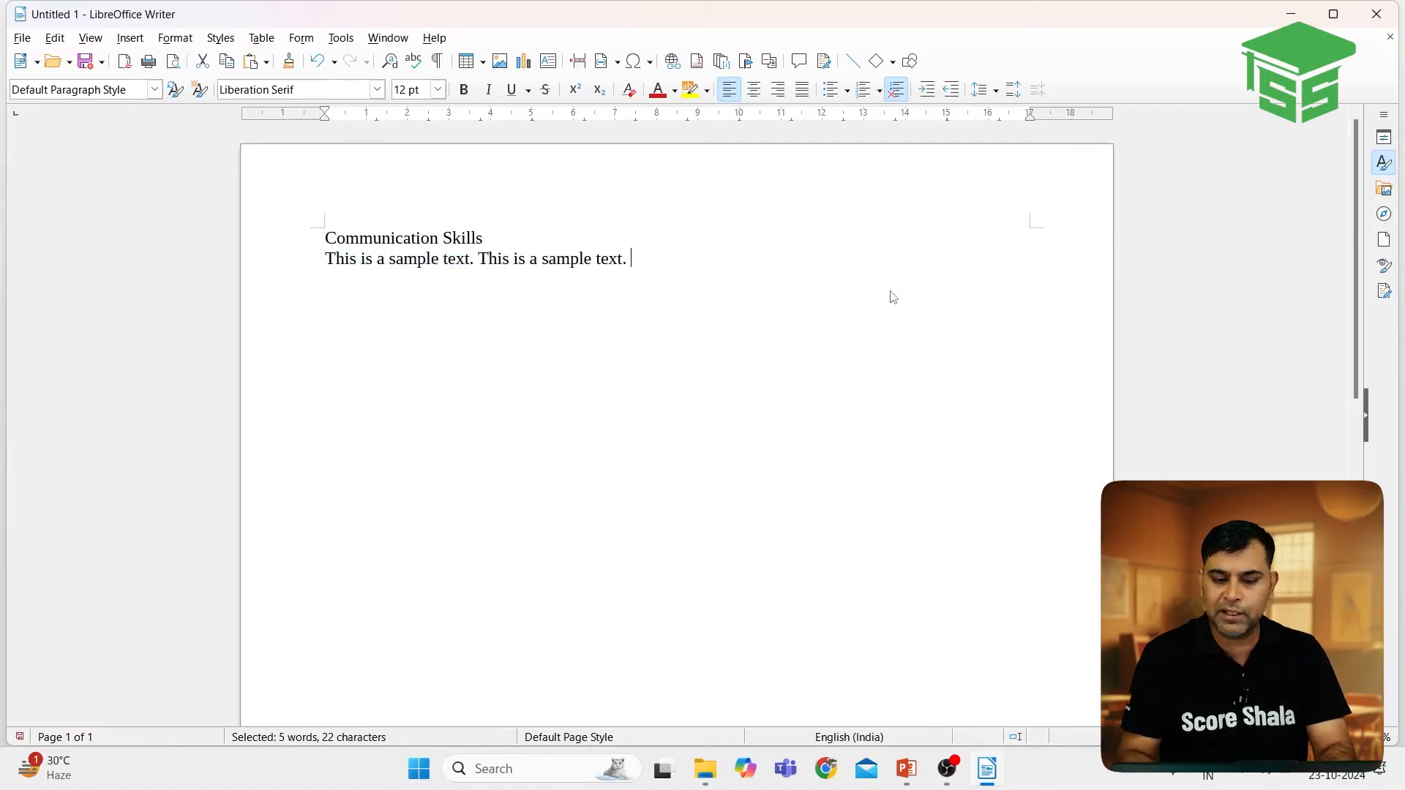
key("ctrl+v")
key("ctrl+v")
key("ctrl+v")
key("ctrl+v")
key("ctrl+v")
key("ctrl+v")
key("ctrl+v")
key("ctrl+v")
key("ctrl+v")
key("ctrl+v")
key("ctrl+v")
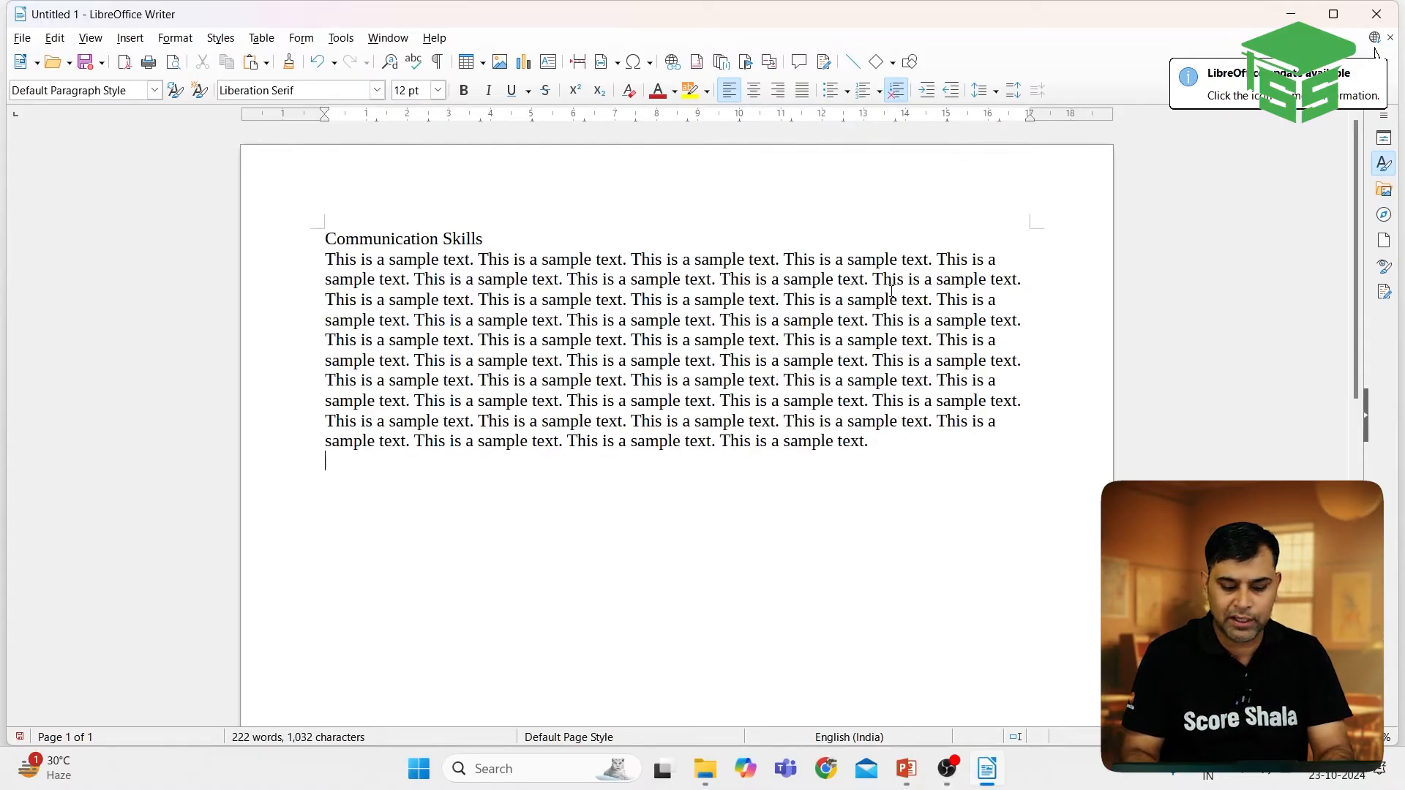
key("ctrl+v")
key("ctrl+v")
key("ctrl+v")
key("ctrl+v")
key("ctrl+v")
key("ctrl+v")
key("ctrl+v")
key("ctrl+v")
key("ctrl+v")
key("ctrl+v")
key("ctrl+v")
key("ctrl+v")
key("ctrl+v")
key("ctrl+v")
key("ctrl+v")
key("ctrl+v")
key("ctrl+v")
key("ctrl+v")
key("ctrl+v")
key("ctrl+v")
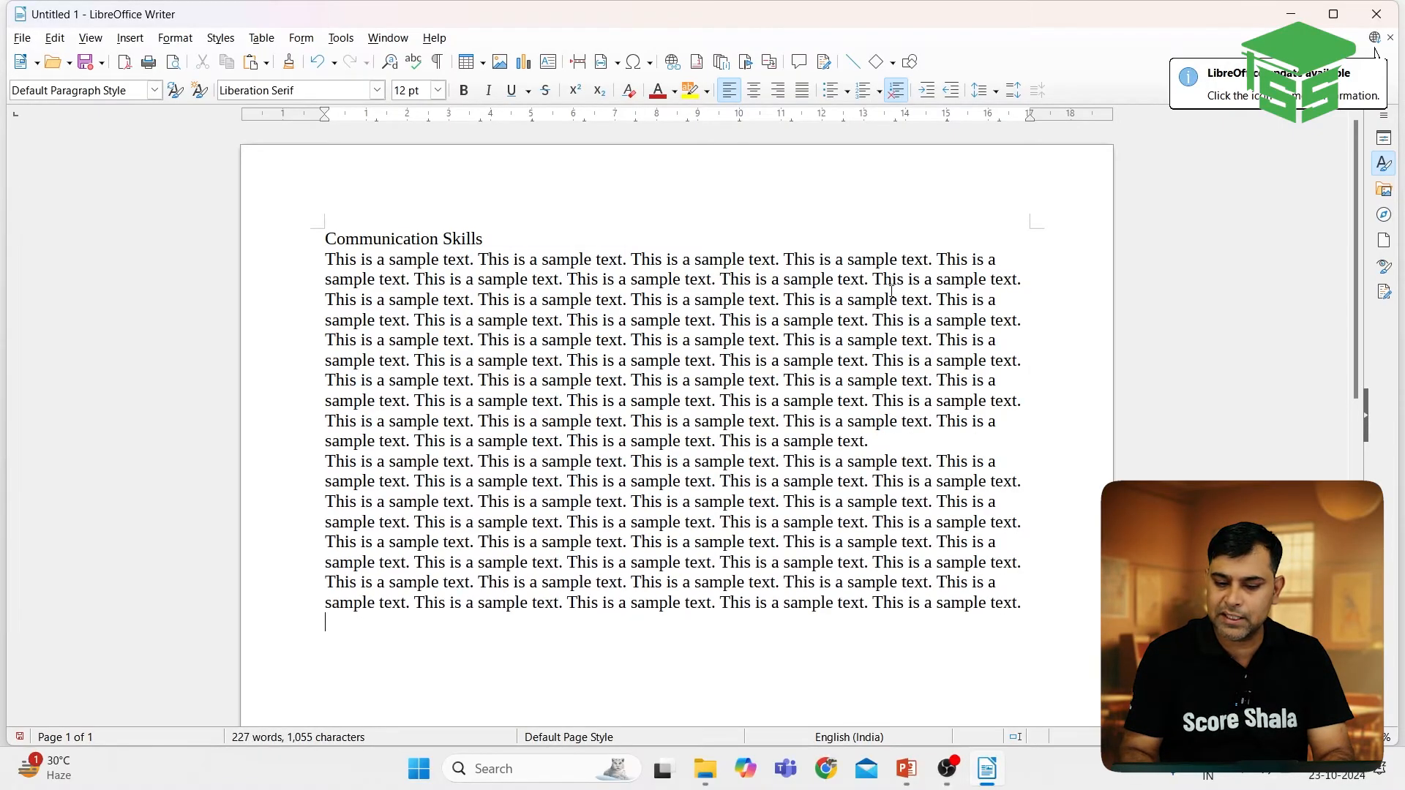
key("ctrl+v")
key("ctrl+v")
key("ctrl+v")
key("ctrl+v")
key("ctrl+v")
key("ctrl+v")
key("ctrl+v")
key("ctrl+v")
key("ctrl+v")
key("ctrl+v")
key("ctrl+v")
key("ctrl+v")
key("ctrl+v")
key("ctrl+v")
key("ctrl+v")
key("ctrl+v")
key("ctrl+v")
key("ctrl+v")
key("ctrl+v")
key("ctrl+v")
key("ctrl+v")
key("ctrl+v")
key("ctrl+v")
key("ctrl+v")
key("ctrl+v")
key("ctrl+v")
key("ctrl+v")
key("ctrl+v")
Paste more sample sentences as a further paragraph after a blank line, and add a blank line after the first paragraph
key("Return")
key("Return")
key("ctrl+v")
key("ctrl+v")
key("ctrl+v")
key("ctrl+v")
key("ctrl+v")
key("ctrl+v")
key("ctrl+v")
key("ctrl+v")
key("ctrl+v")
key("ctrl+v")
key("ctrl+v")
key("ctrl+v")
key("ctrl+v")
key("ctrl+v")
key("ctrl+v")
key("ctrl+v")
key("ctrl+v")
key("ctrl+v")
key("ctrl+v")
key("ctrl+v")
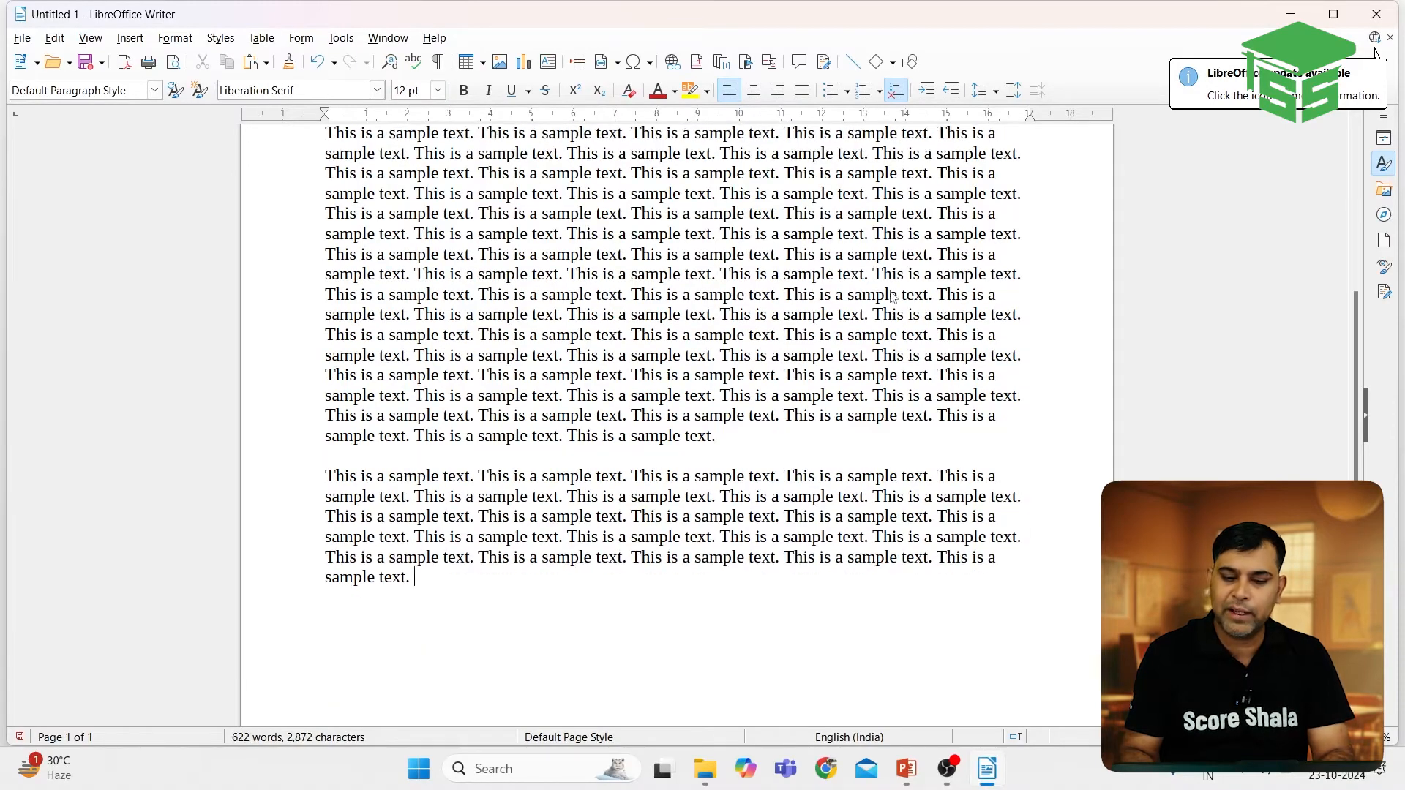
key("ctrl+v")
key("ctrl+v")
key("ctrl+v")
key("ctrl+Home")
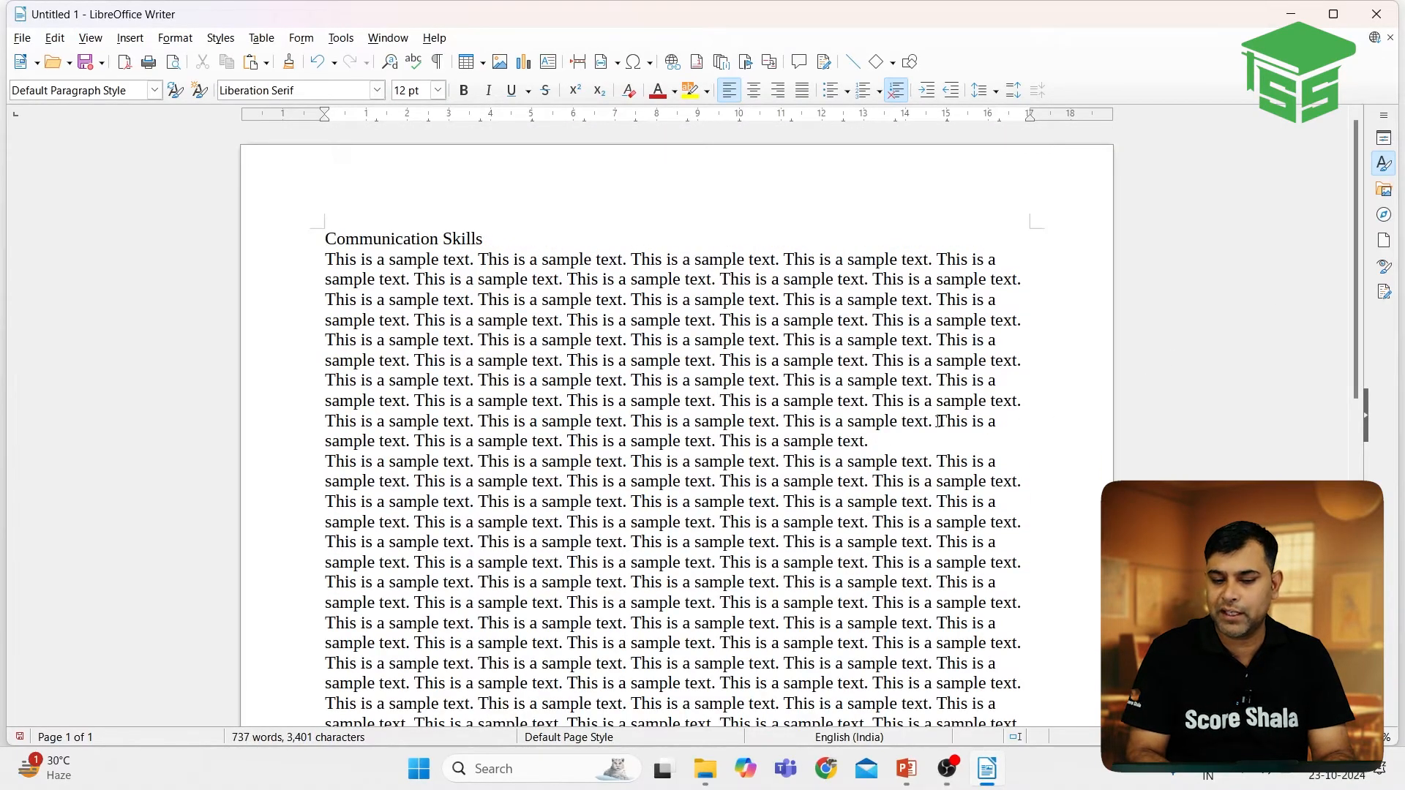
key("Return")
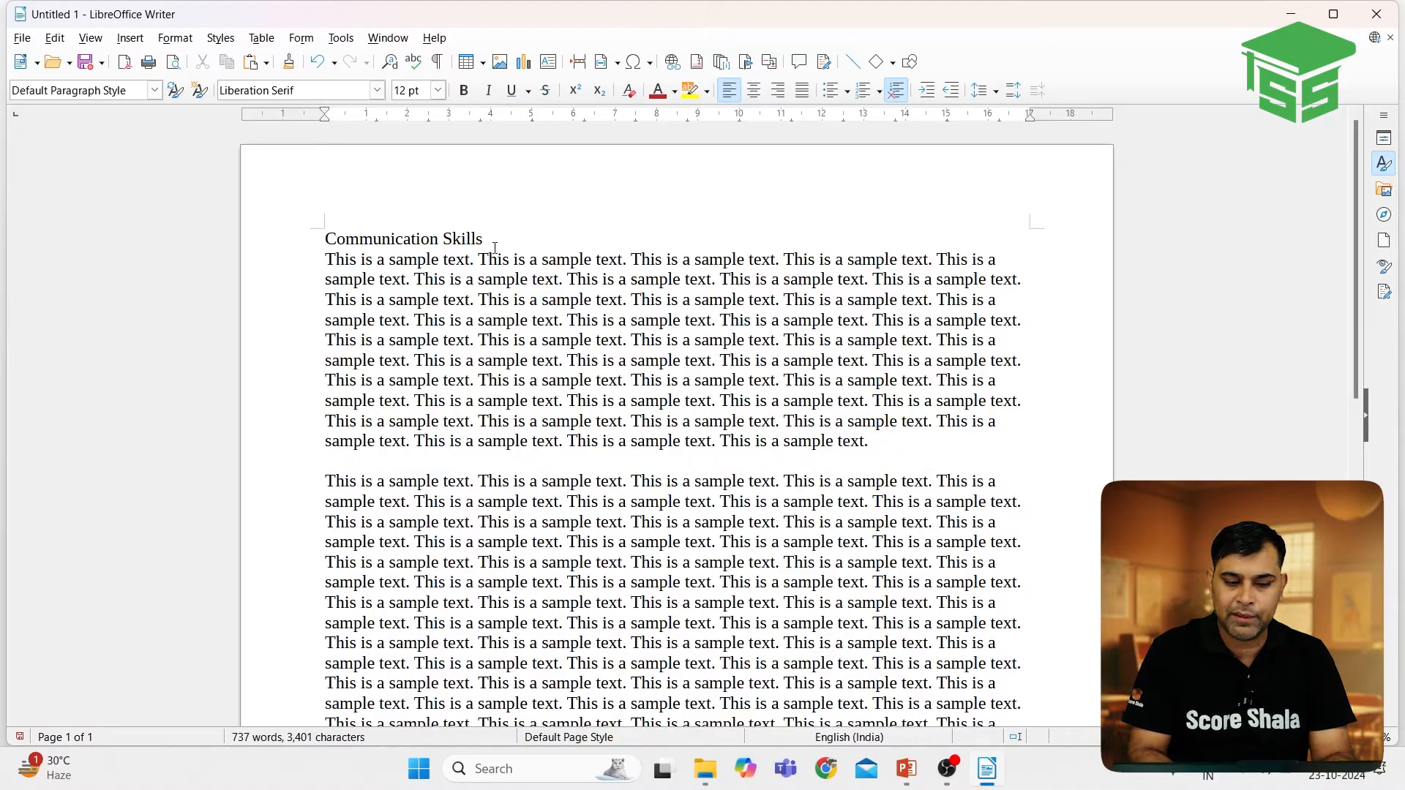
Format the "Communication Skills" heading as bold, 24 pt and red
left_click_drag(483, 239, 250, 240)
key("ctrl+b")
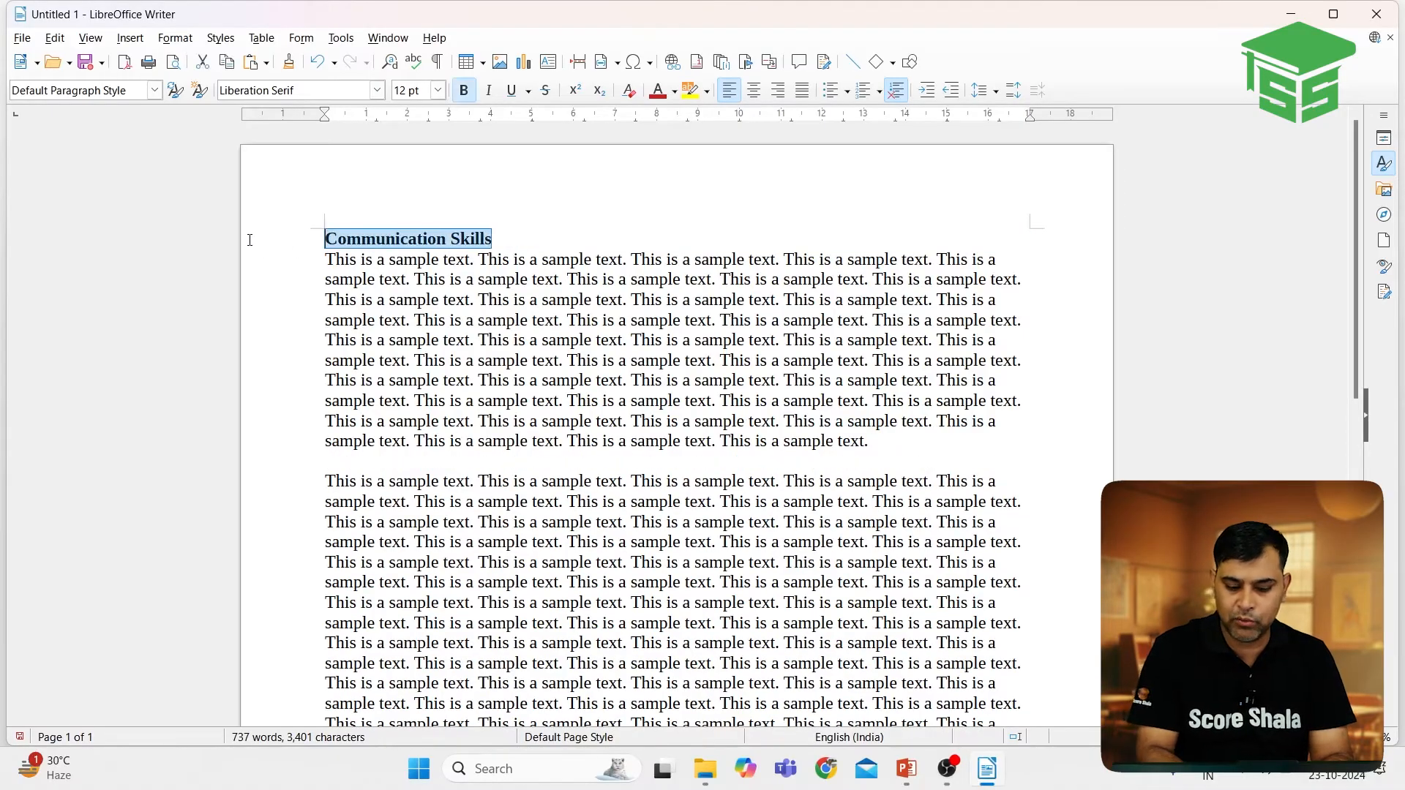
key("ctrl+]")
key("ctrl+]")
key("ctrl+]")
key("ctrl+]")
key("ctrl+]")
key("ctrl+]")
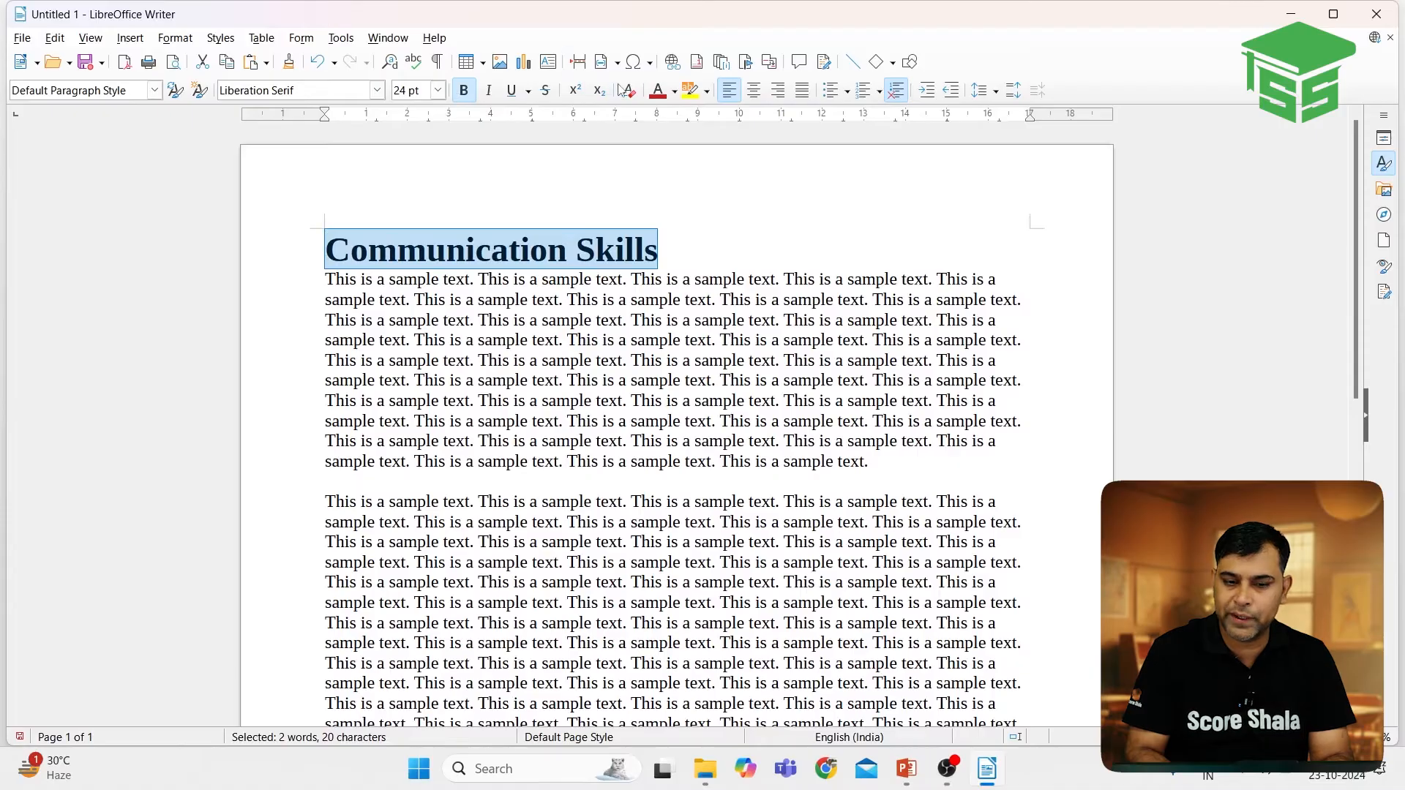
left_click(657, 90)
left_click(721, 263)
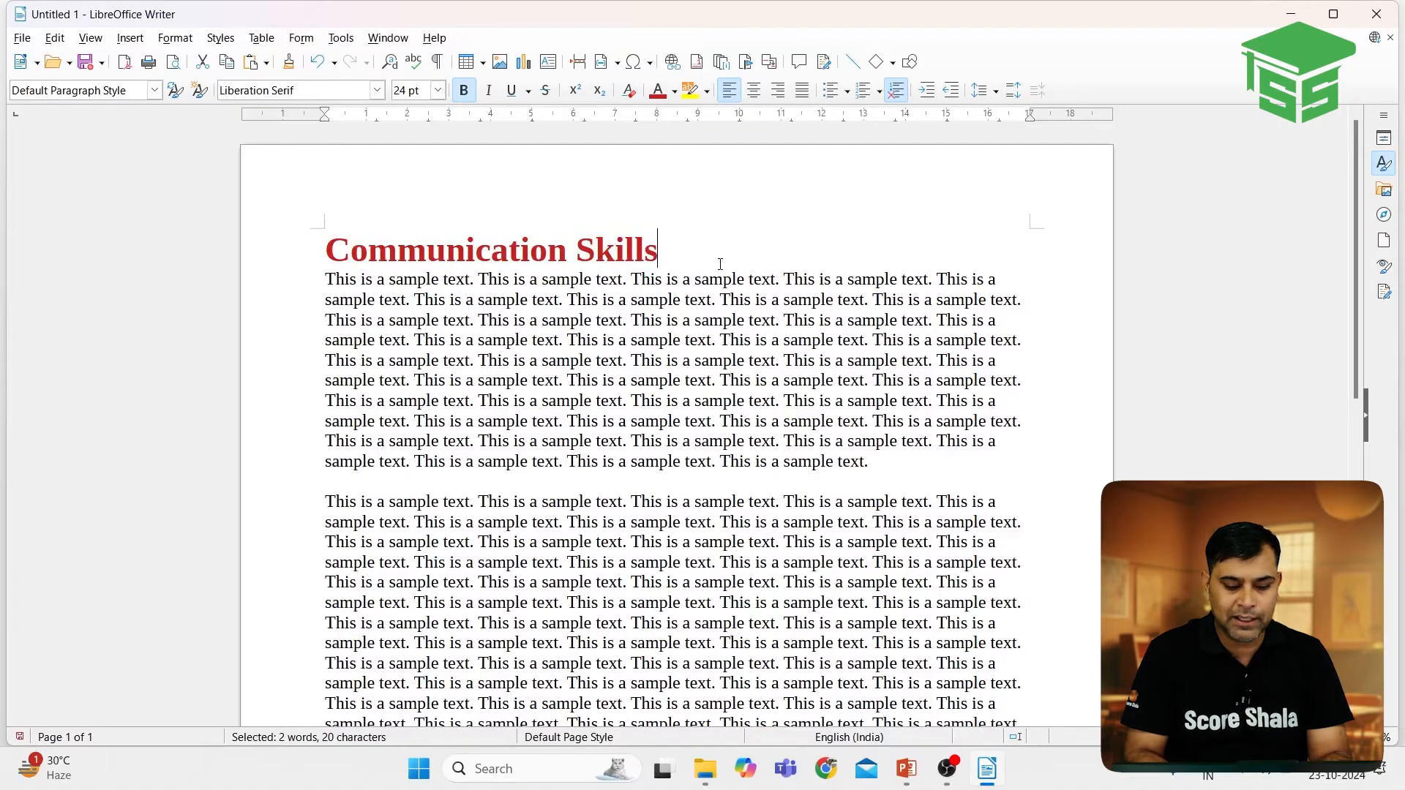
Save the document on the Desktop as an ODF text document named sample
key("ctrl+s")
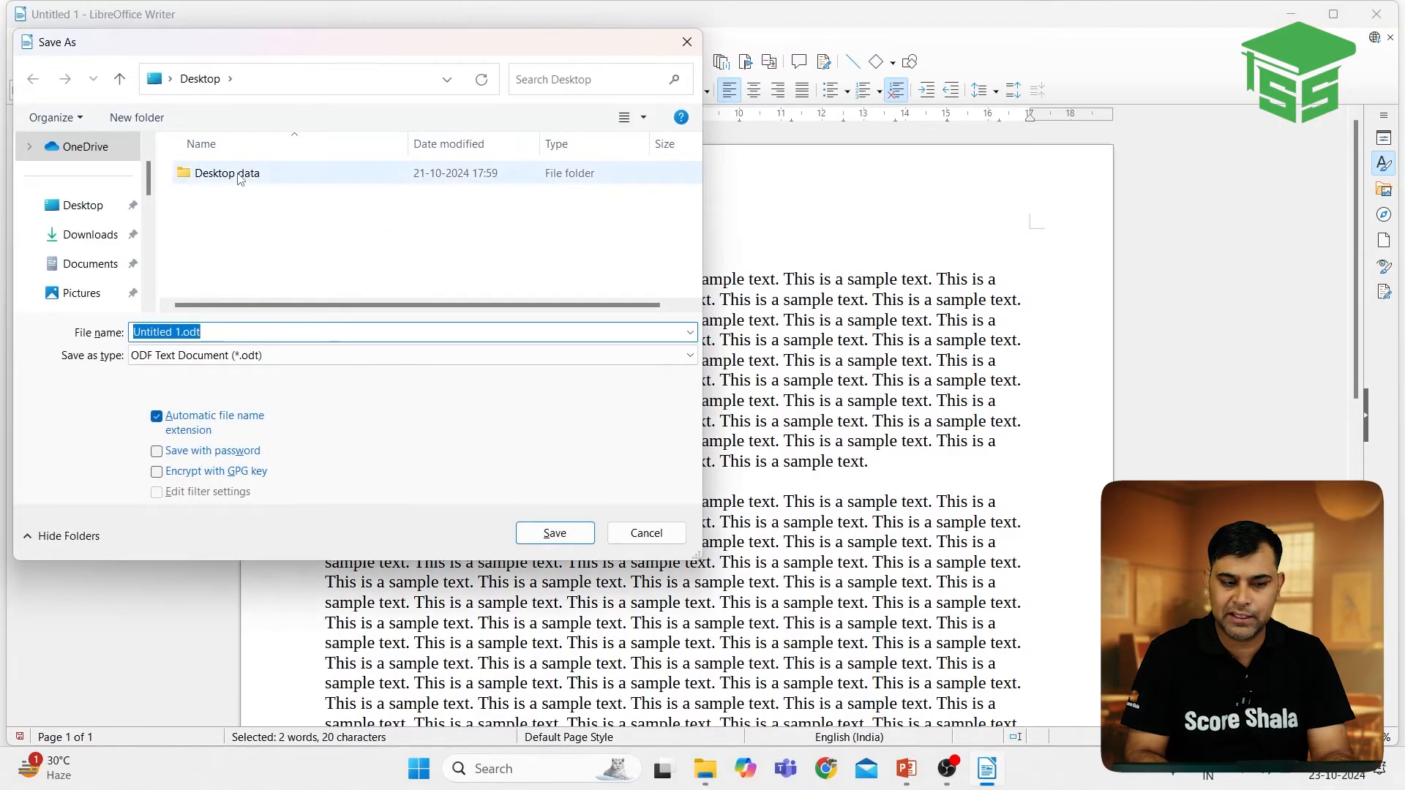
left_click(91, 206)
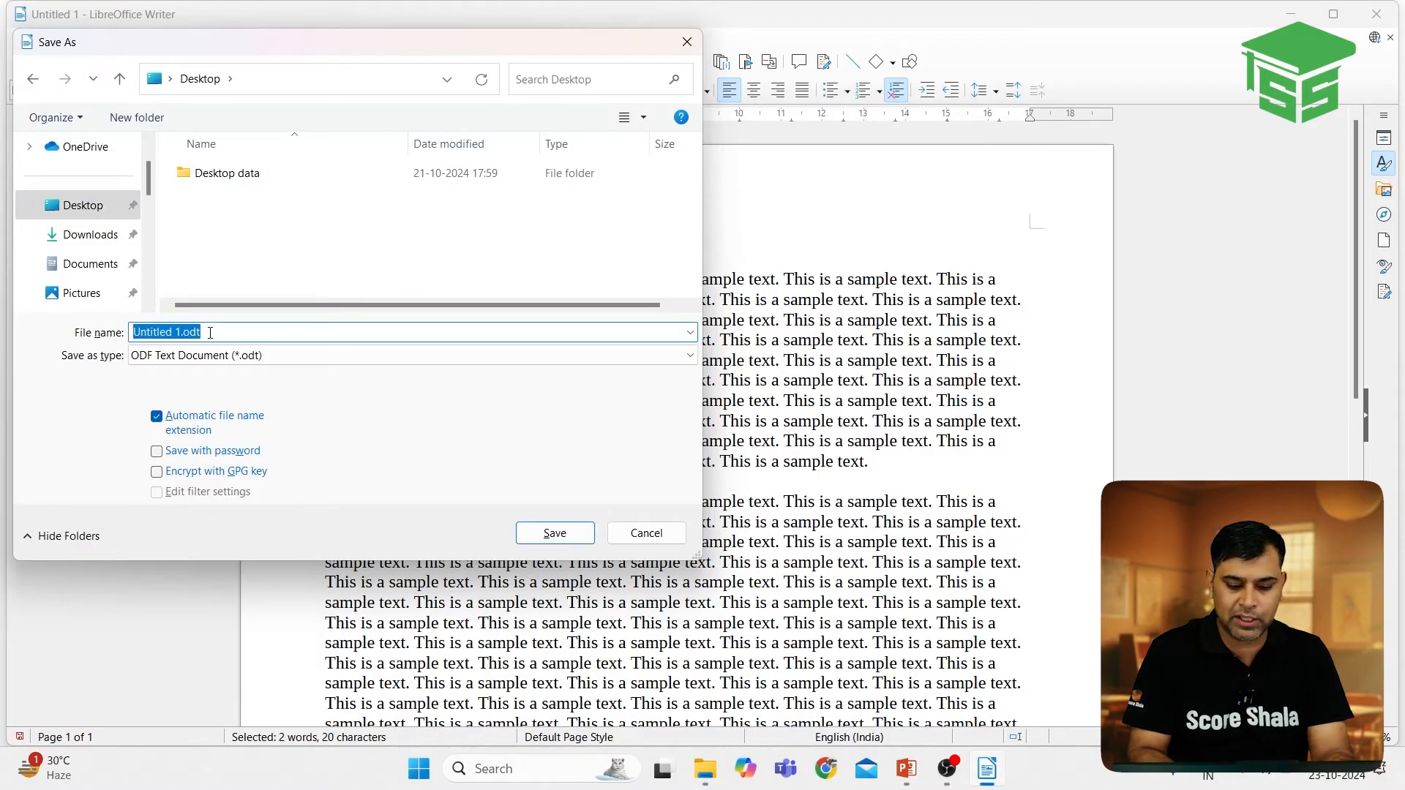
type("sample")
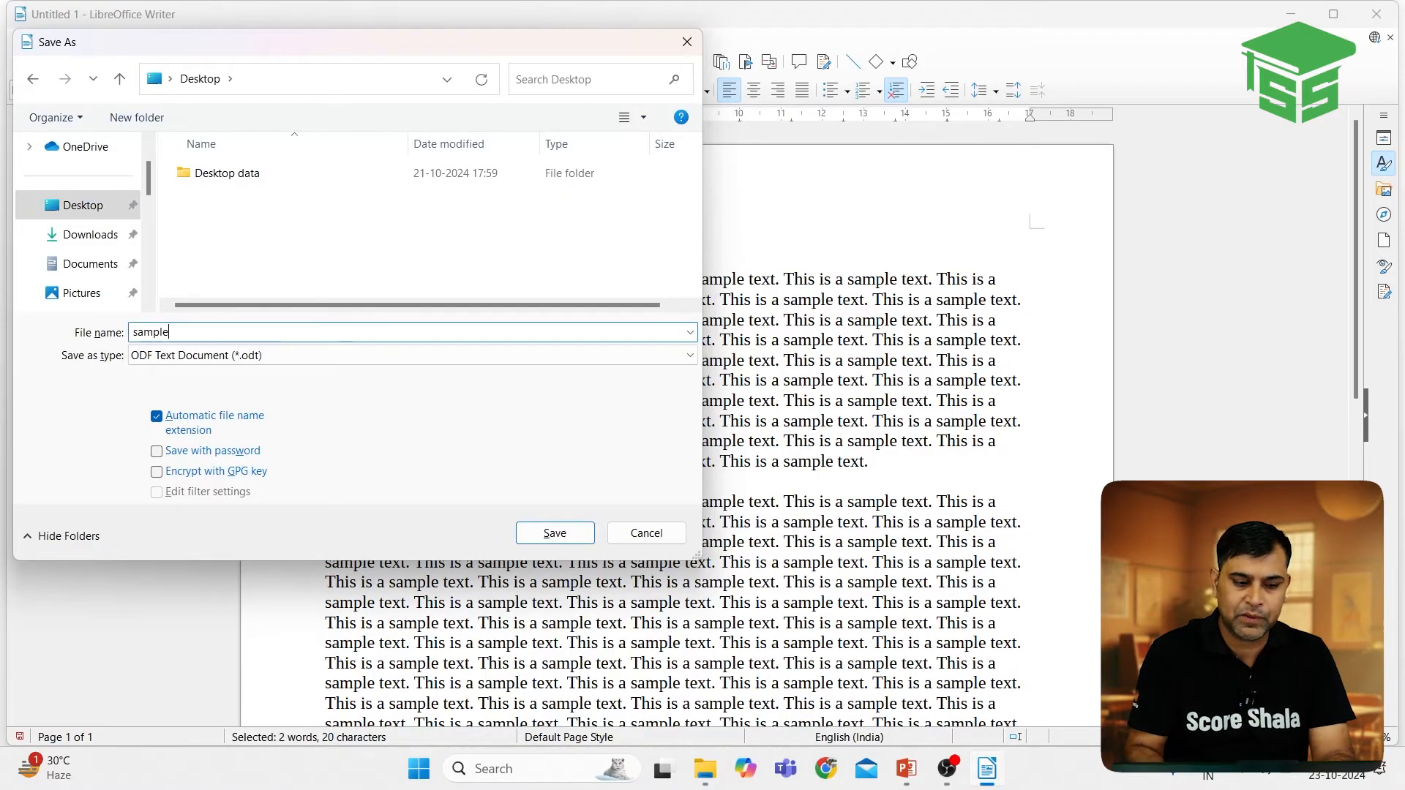
key("Return")
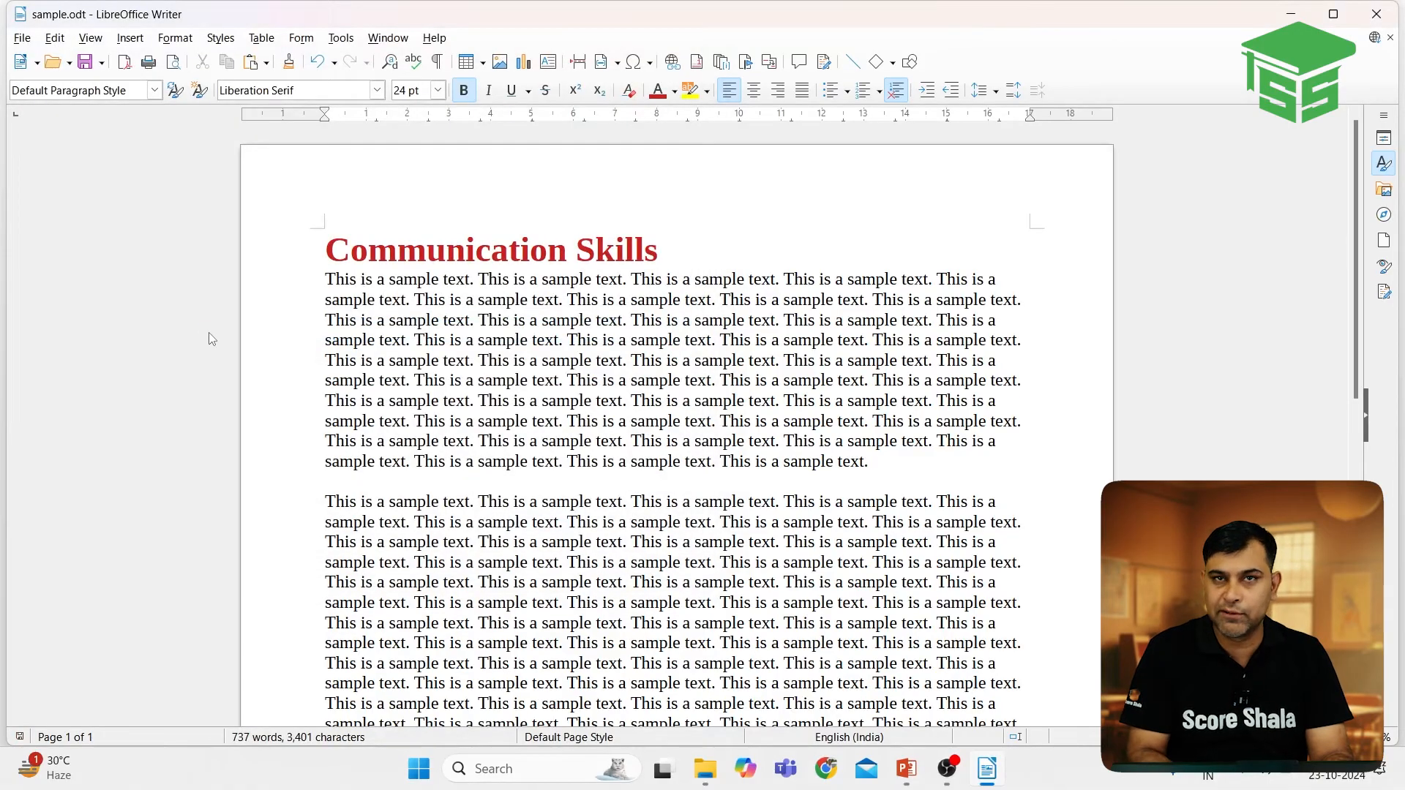
Add the test text "sdf" on a new line after the first paragraph and delete it again
left_click(444, 440)
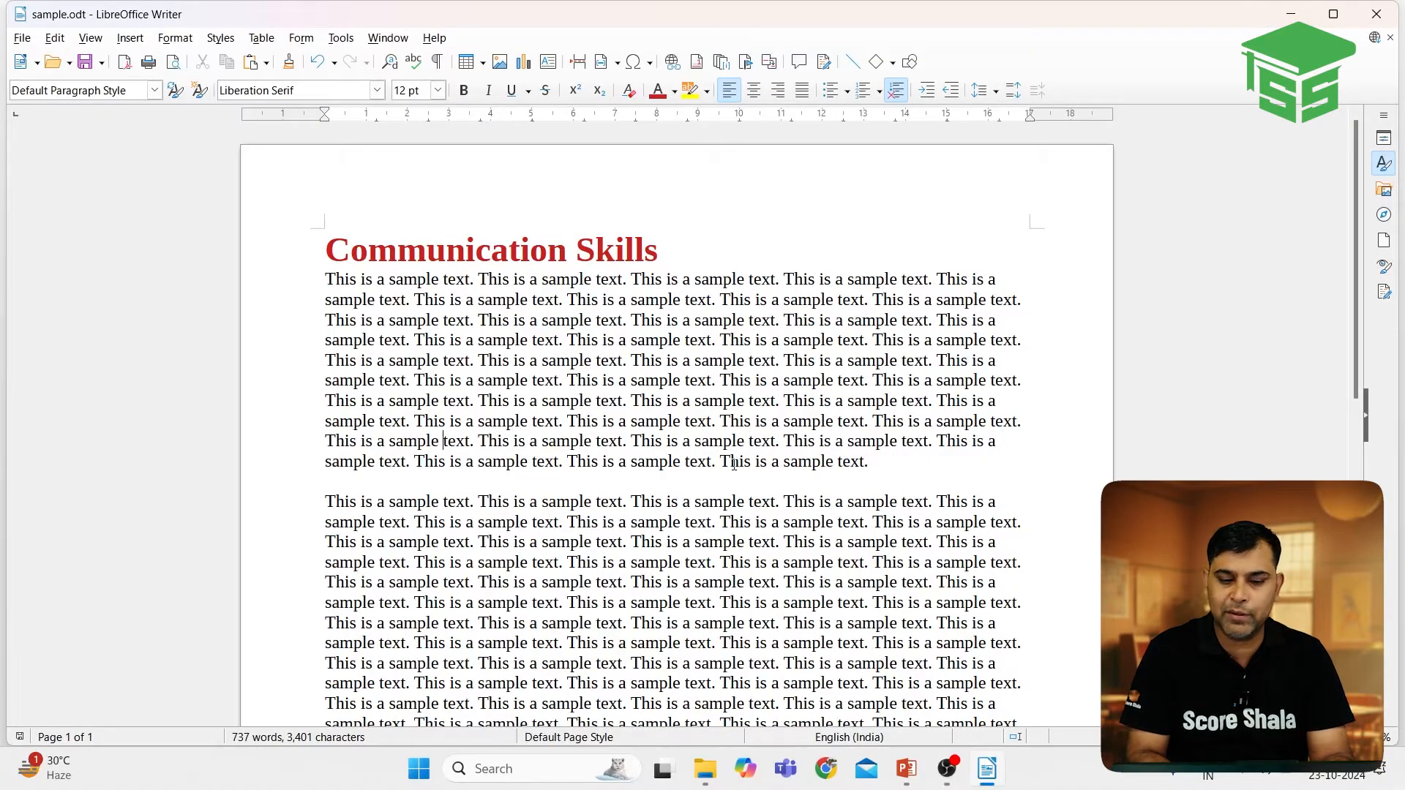
key("Return")
type("sdf")
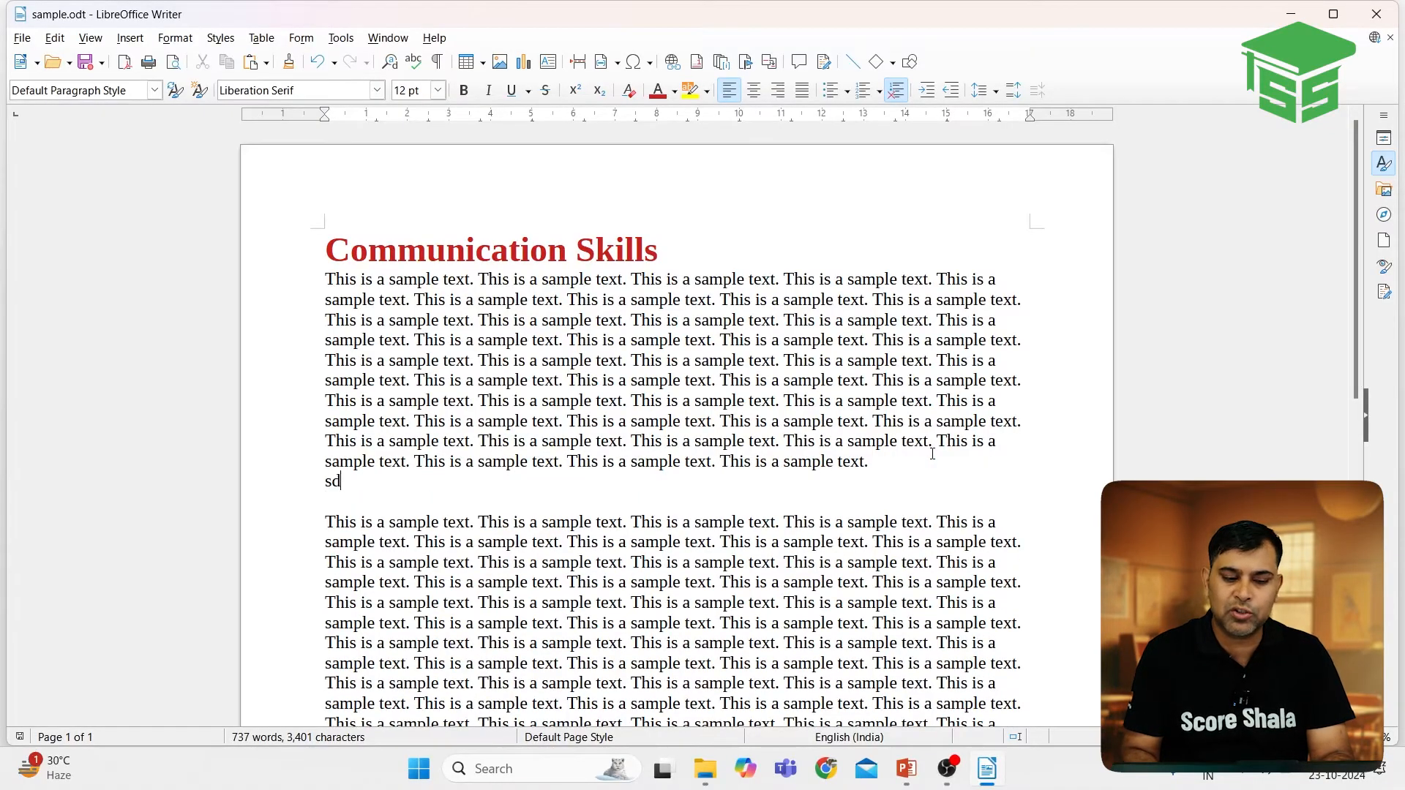
key("BackSpace")
key("BackSpace")
key("BackSpace")
key("BackSpace")
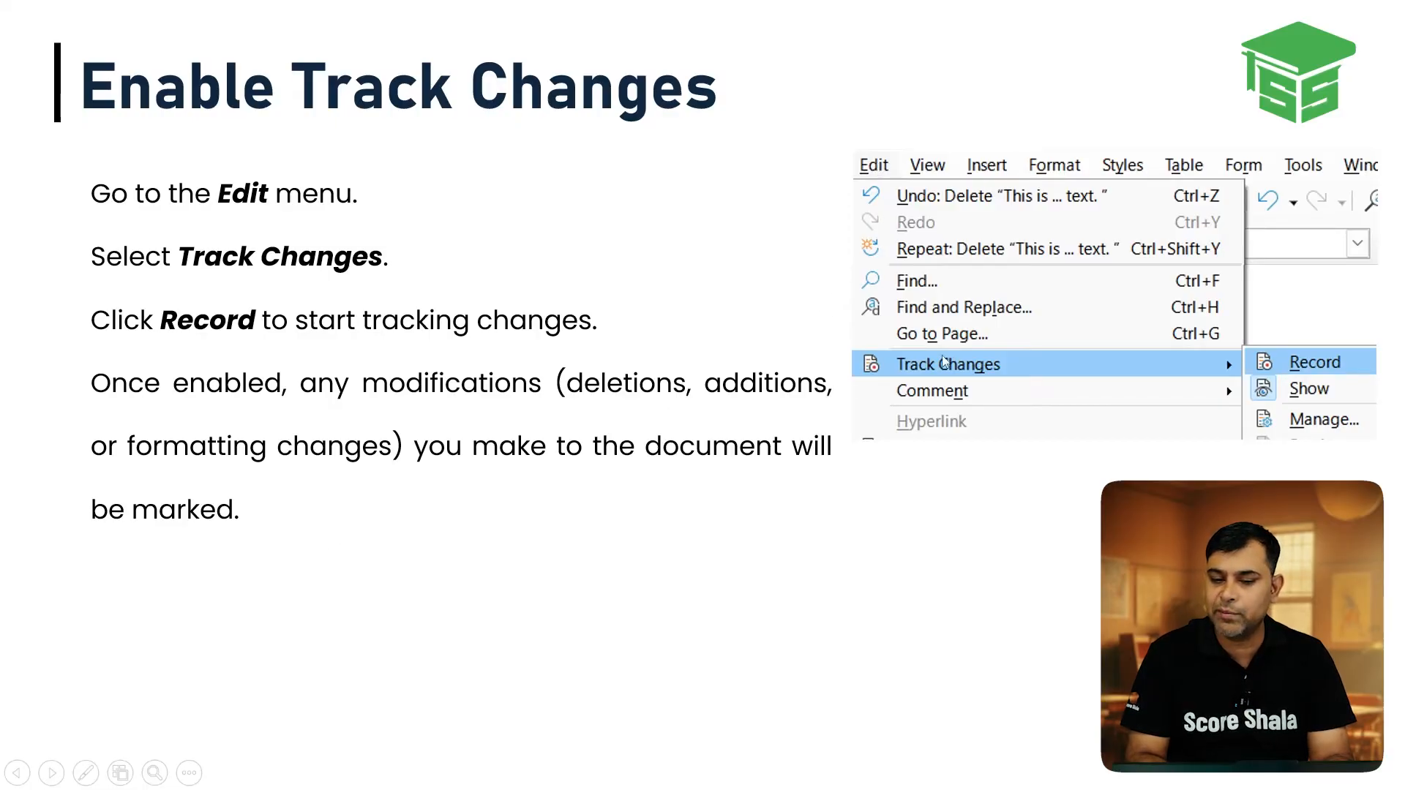
Return to sample.odt in LibreOffice Writer and turn on recording of tracked changes
key("alt+Tab")
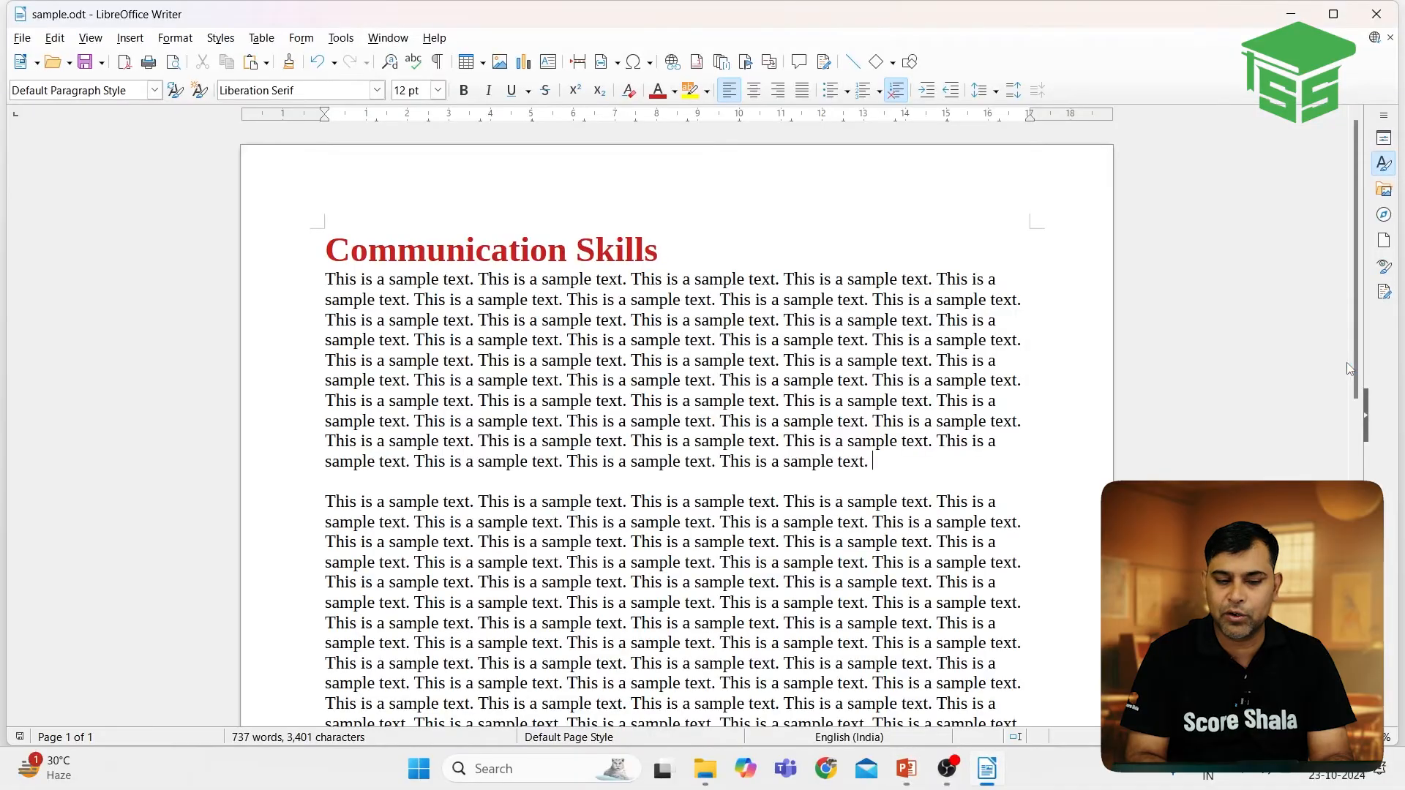
left_click(59, 40)
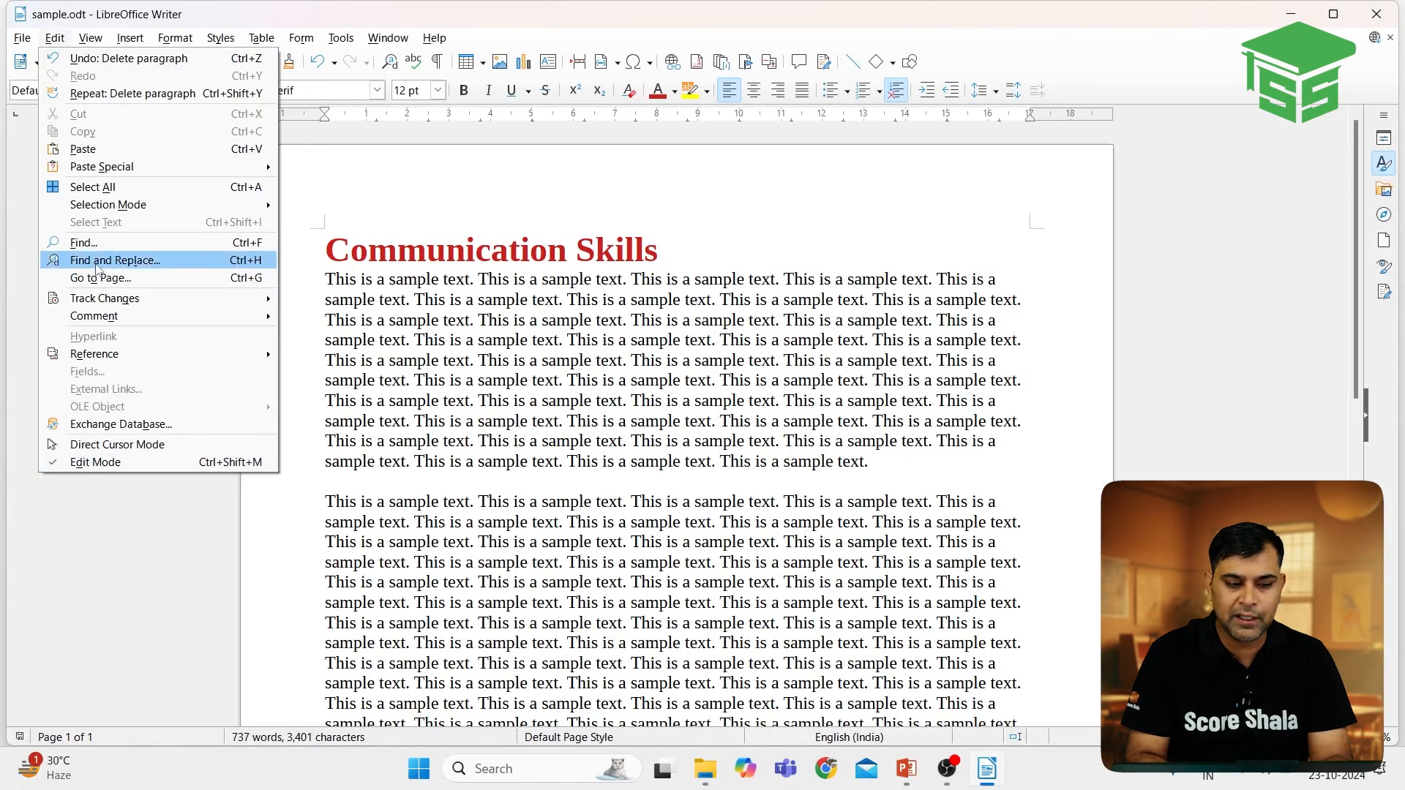
mouse_move(98, 300)
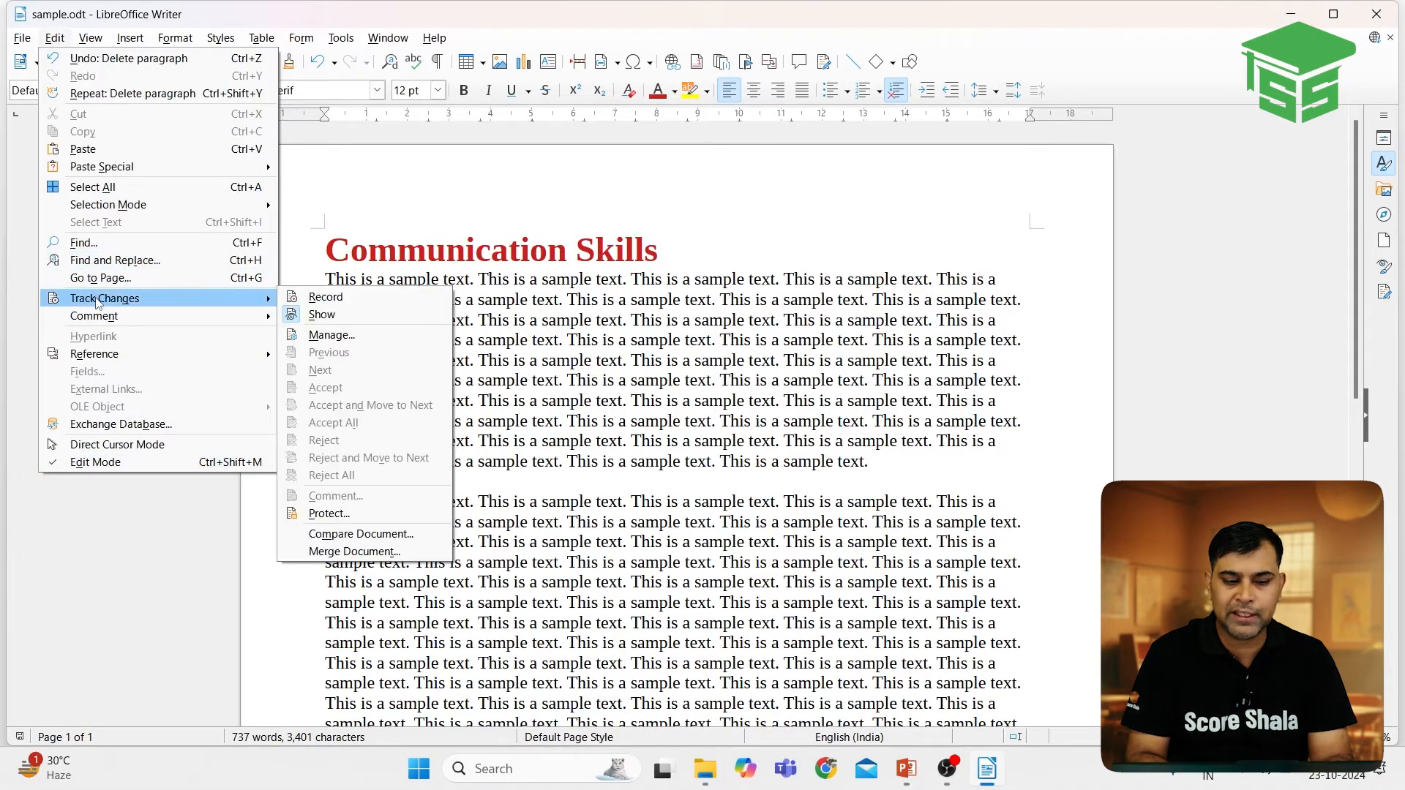
left_click(376, 297)
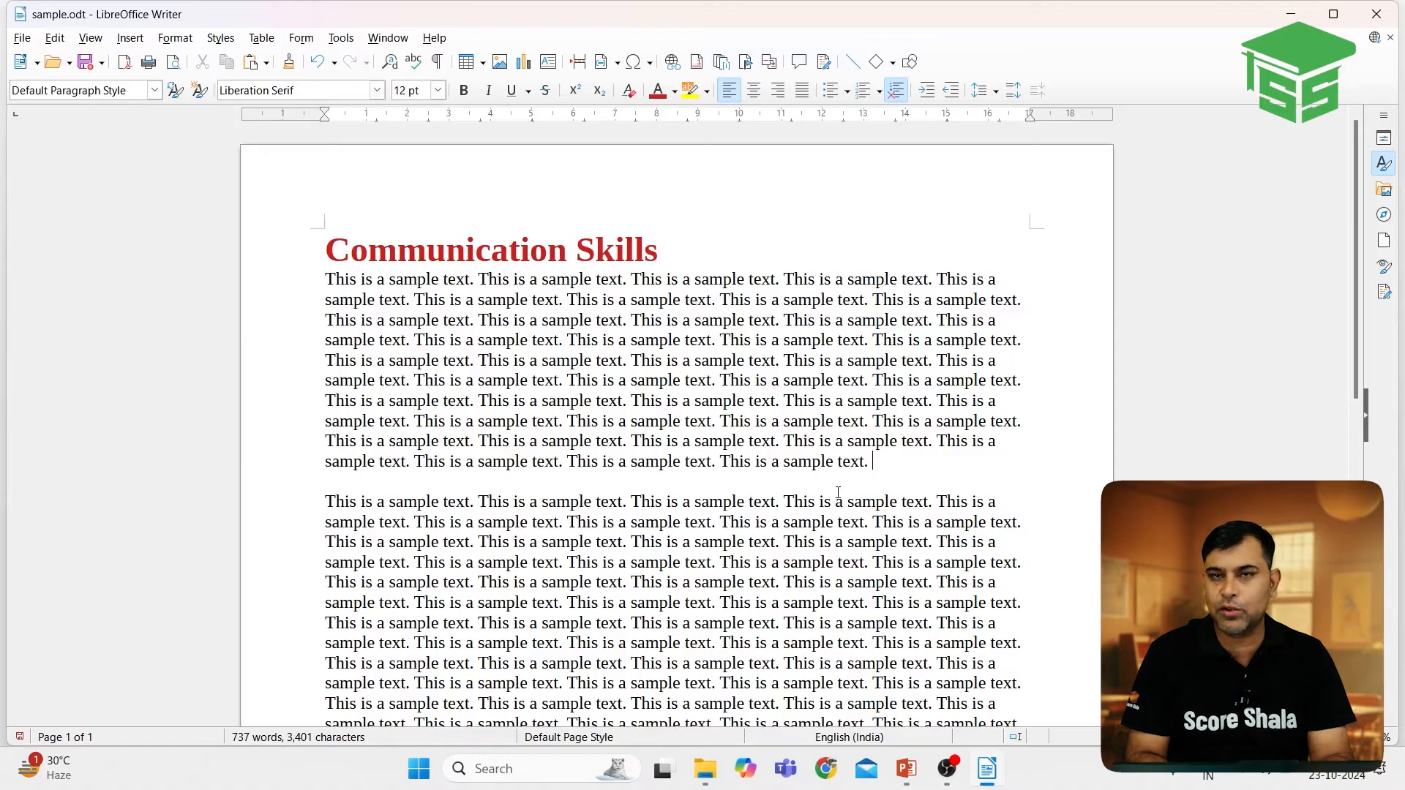
Add an empty line after the first paragraph and insert "Score Shala" before the third sentence in that paragraph's third line
key("Return")
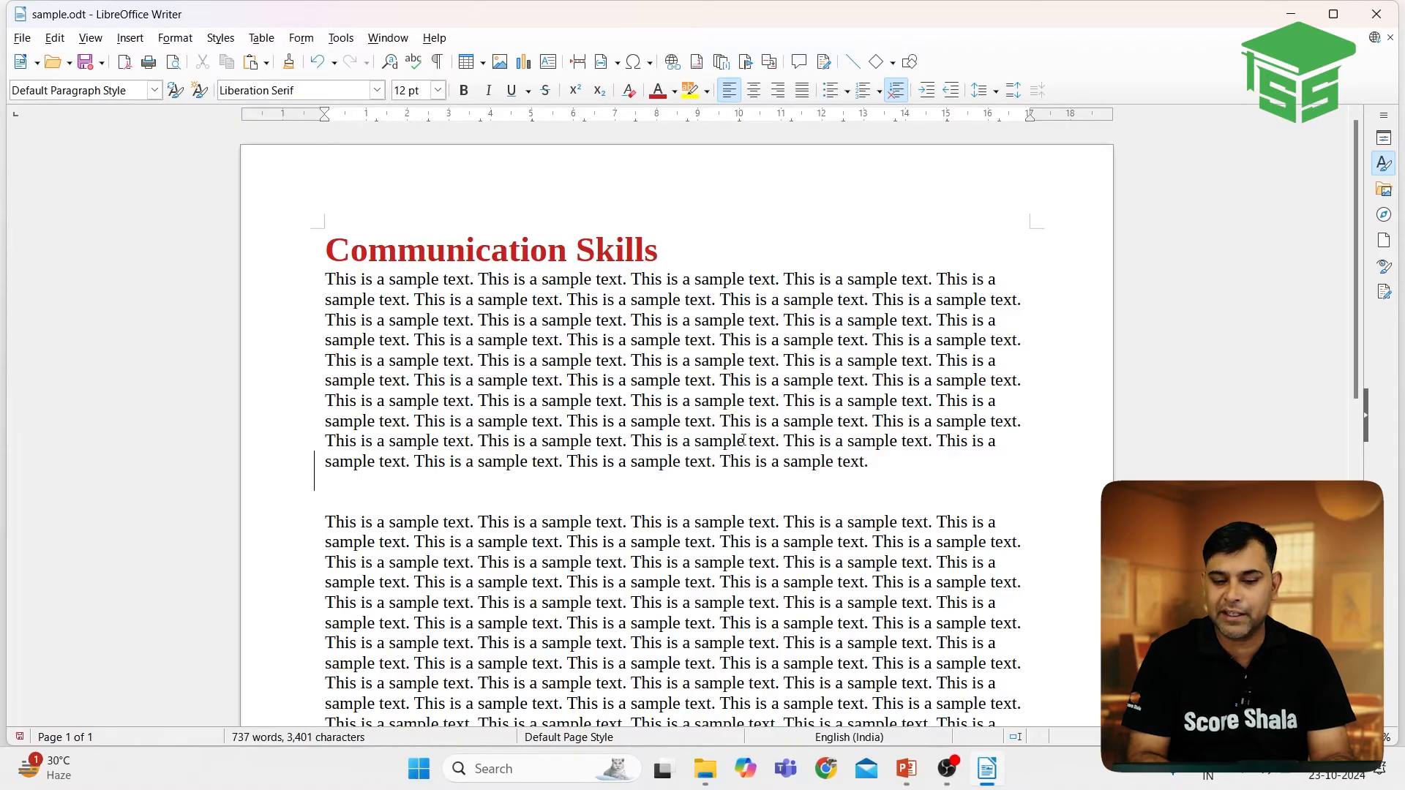
left_click(636, 323)
type("Score Shal")
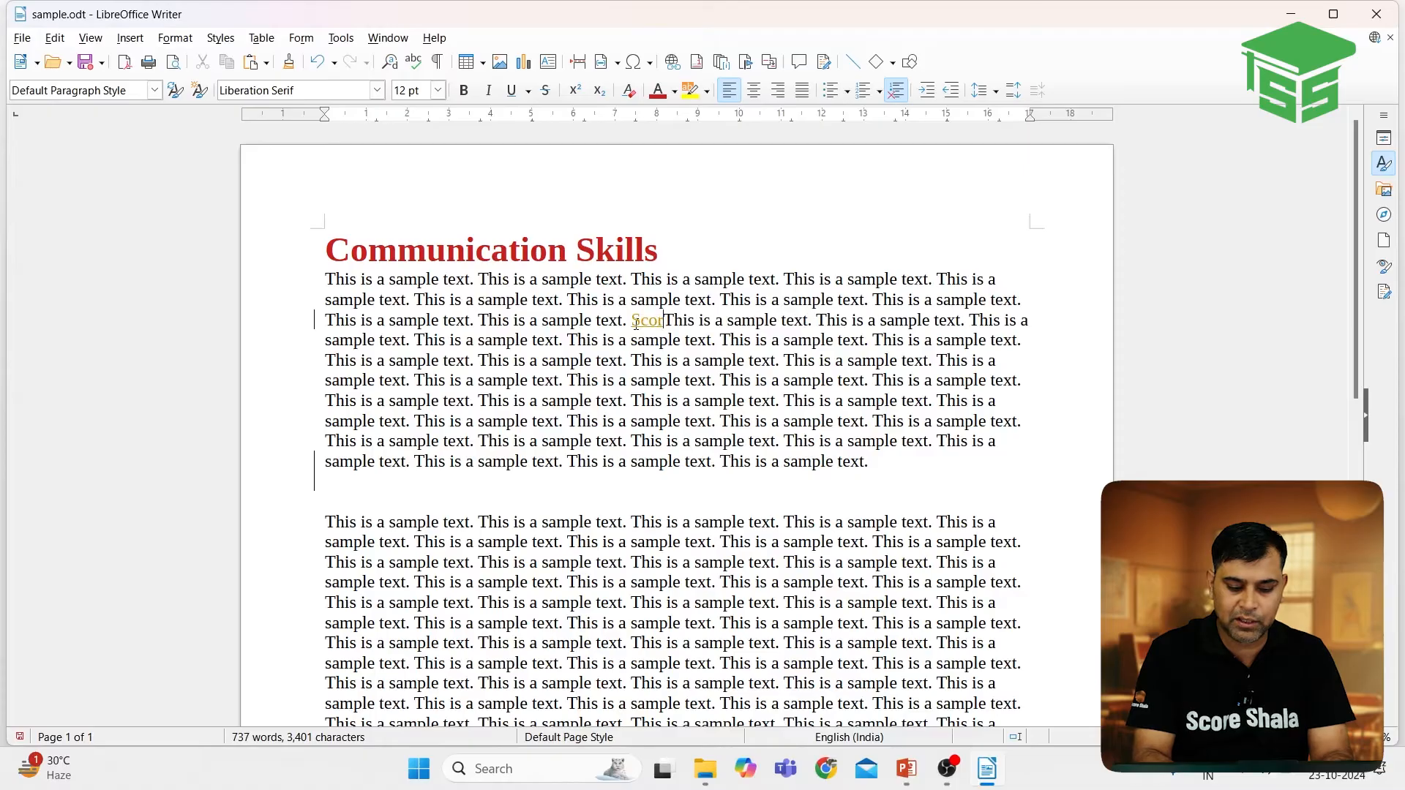
type("a")
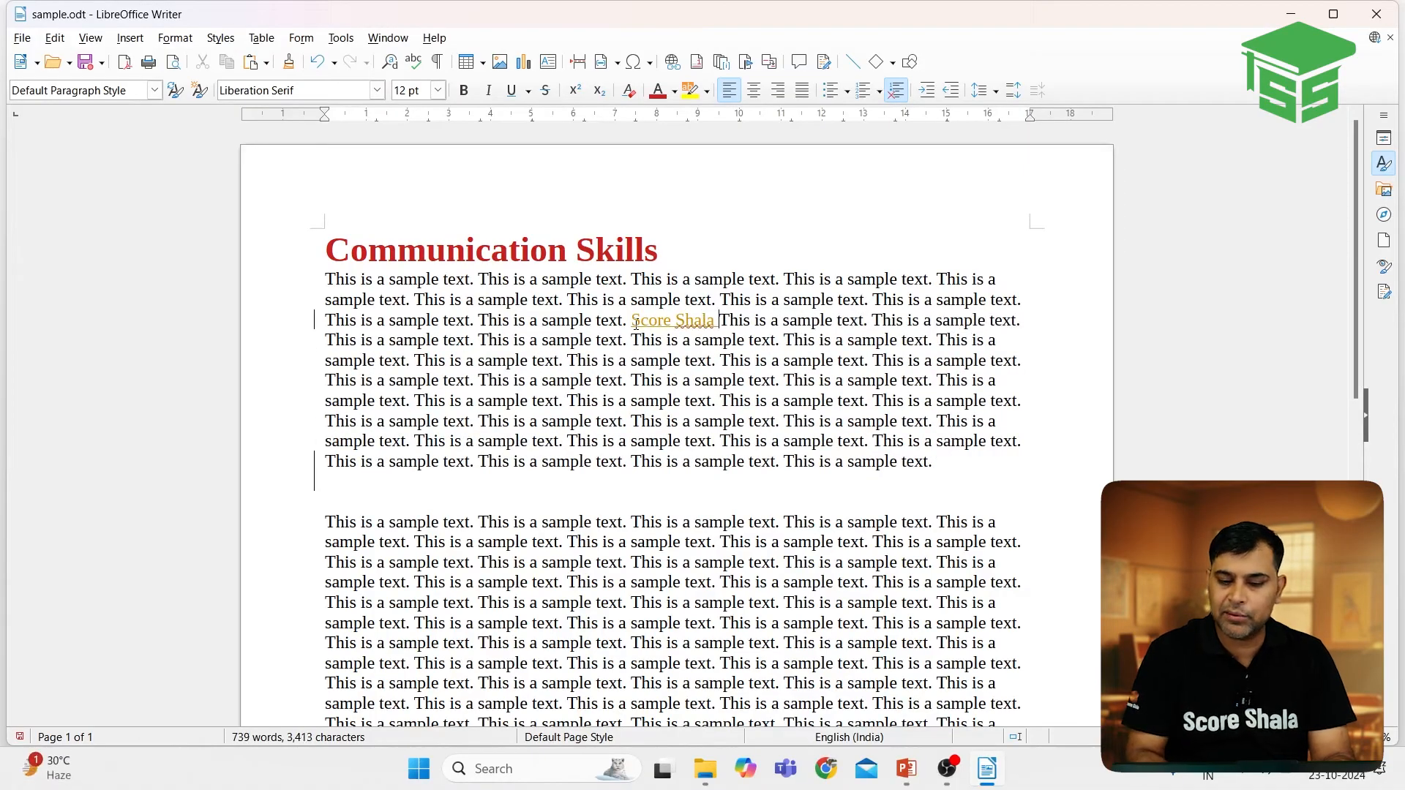
left_click_drag(721, 333, 642, 318)
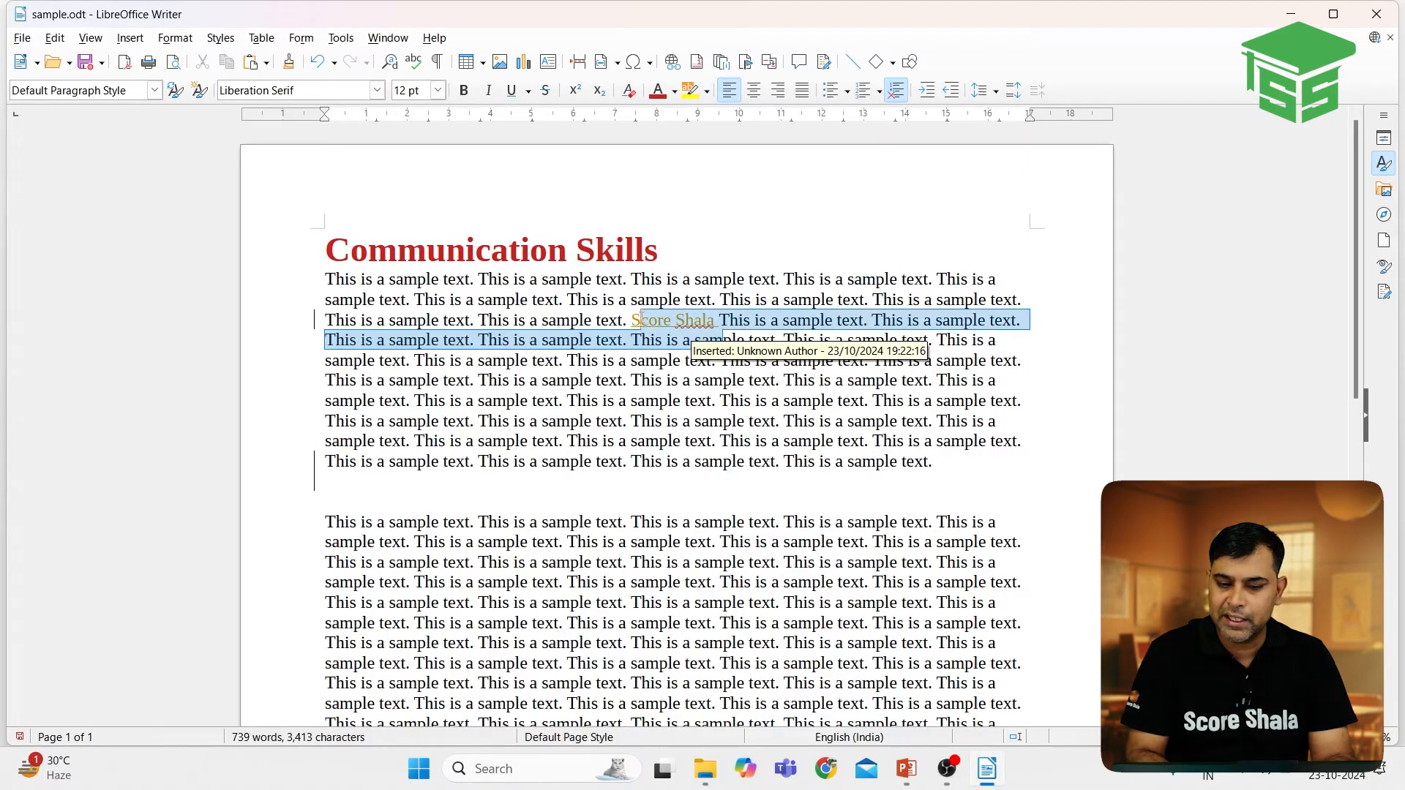
left_click(642, 317)
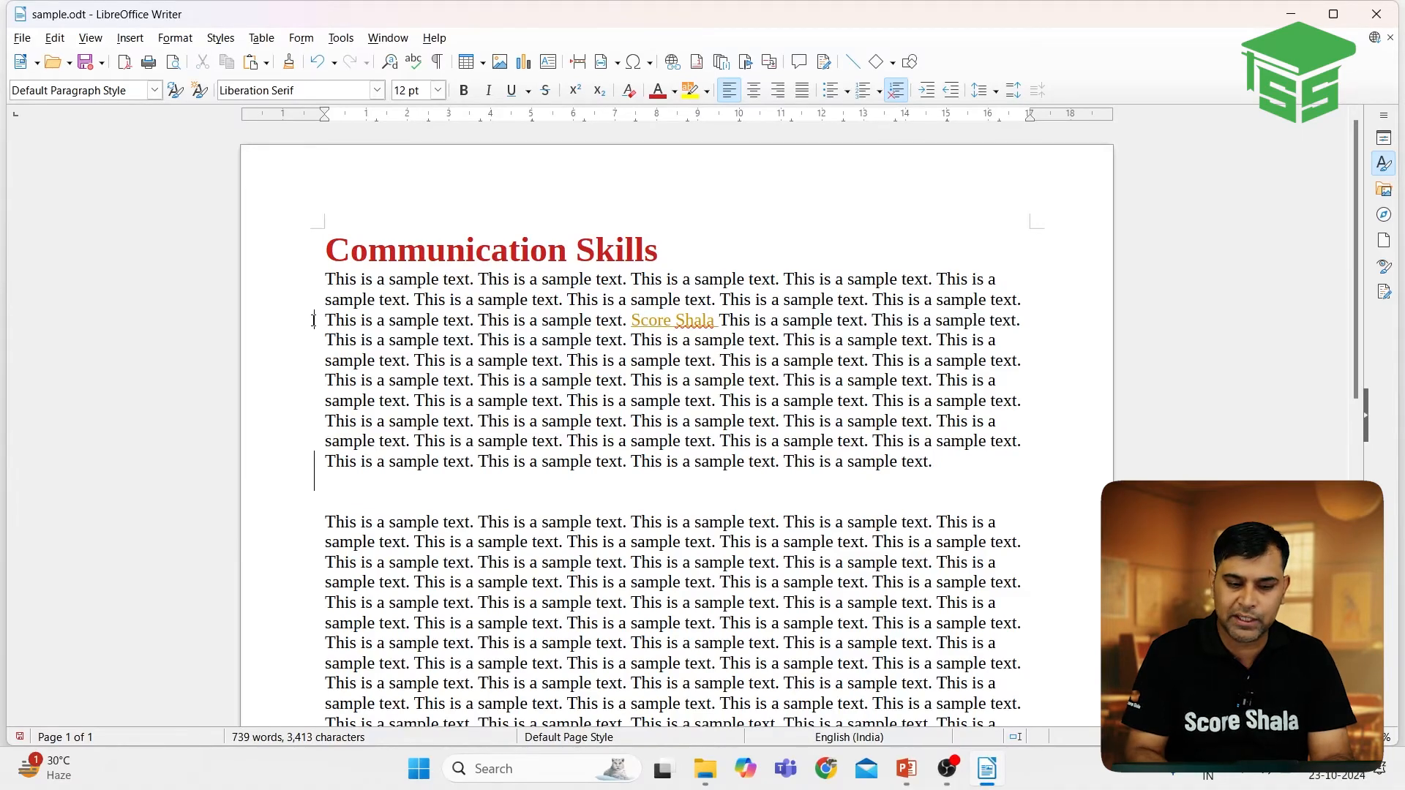
Delete the word "This" from the second sentence in the first paragraph's fourth line as a tracked change
key("super+plus")
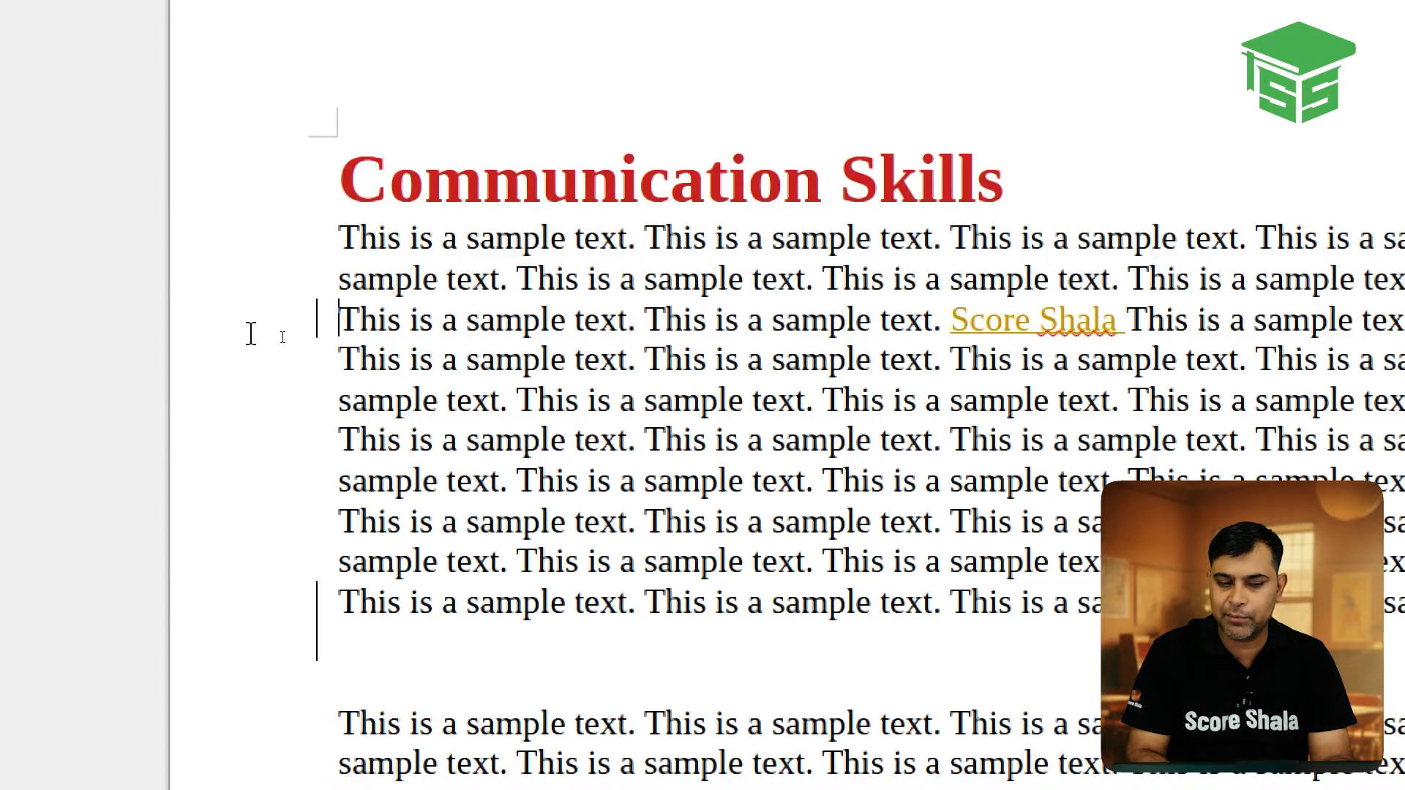
left_click(645, 360)
key("shift+Right")
key("shift+Right")
key("shift+Right")
key("shift+Right")
key("Delete")
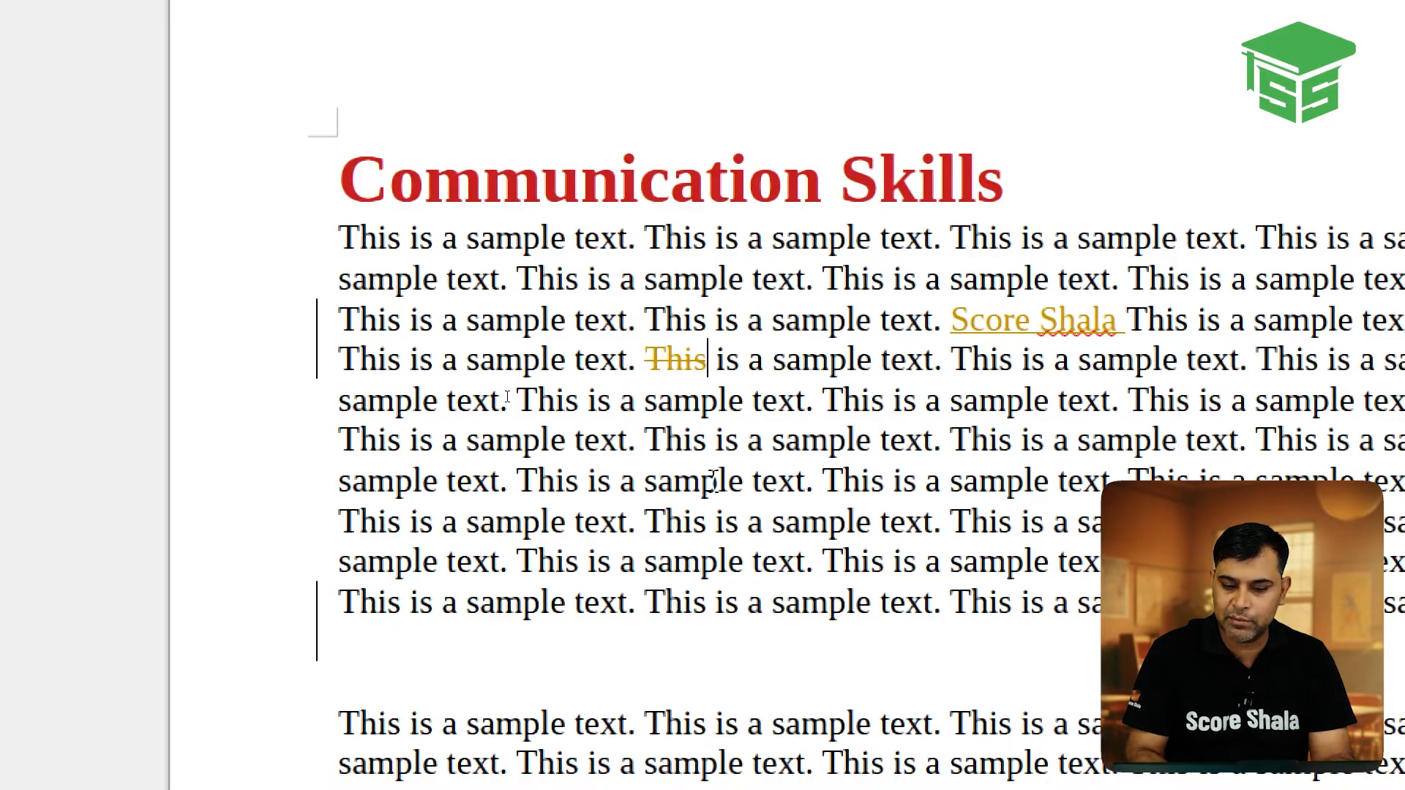
Delete "ample text." from the first full sentence in the first paragraph's seventh line as a tracked change
left_click_drag(657, 483, 815, 490)
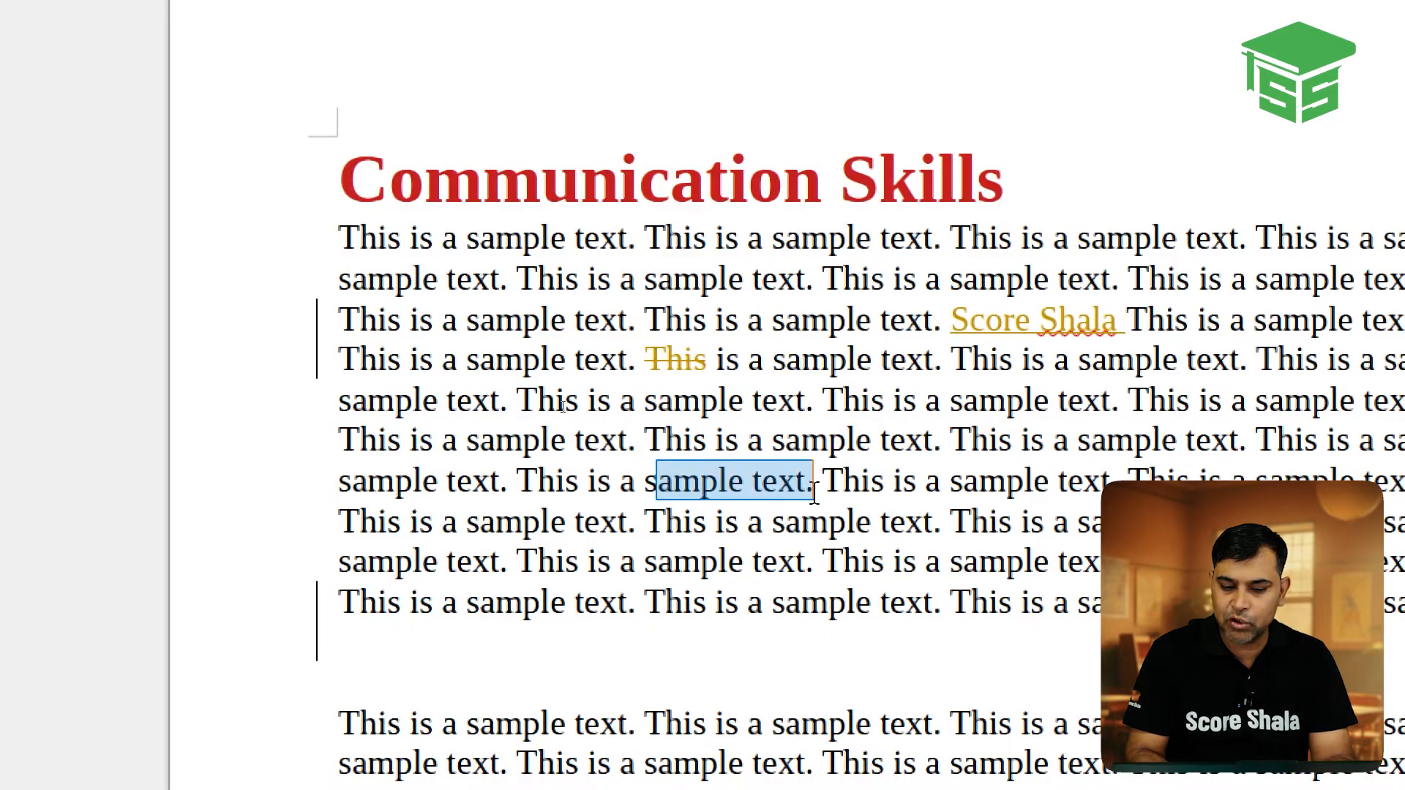
key("Delete")
key("Left")
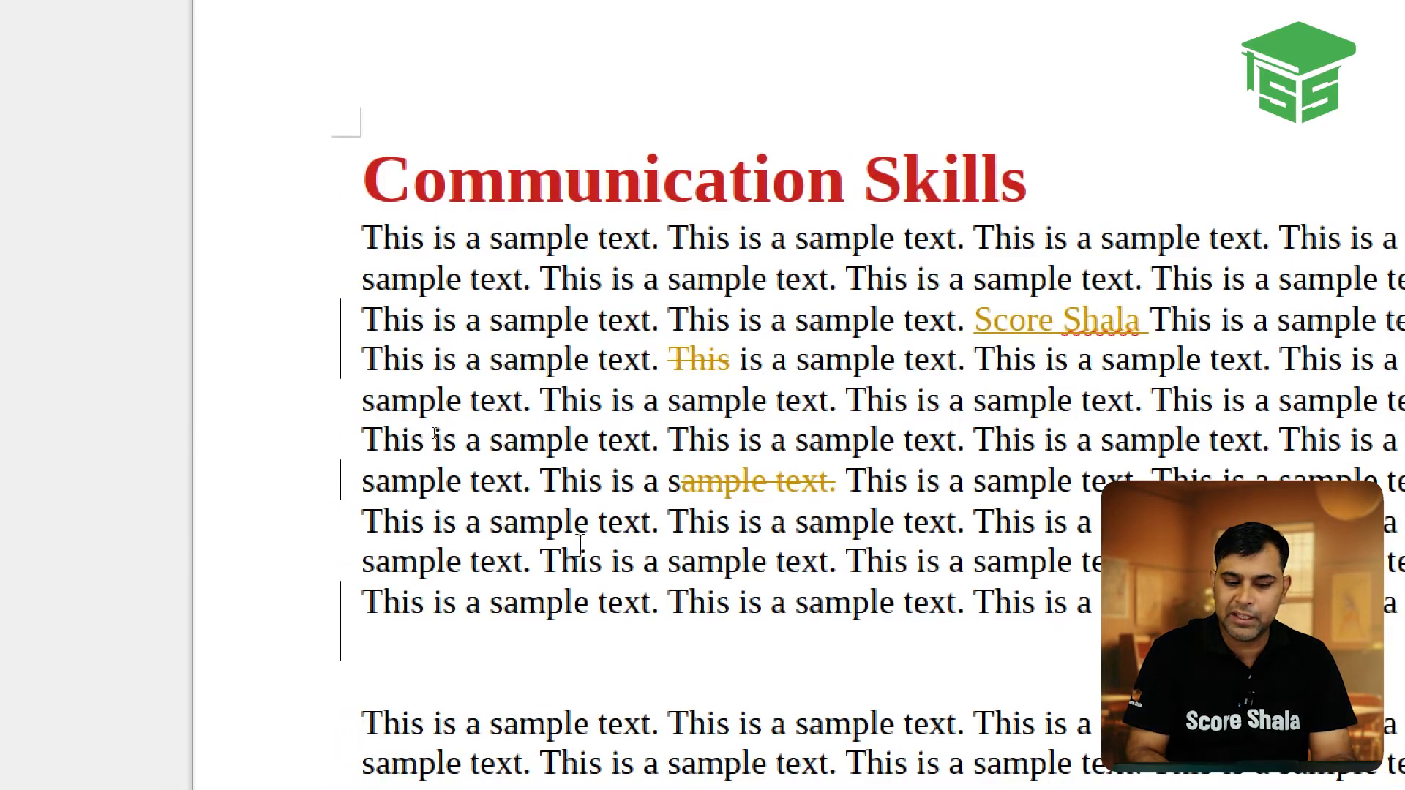
mouse_move(977, 322)
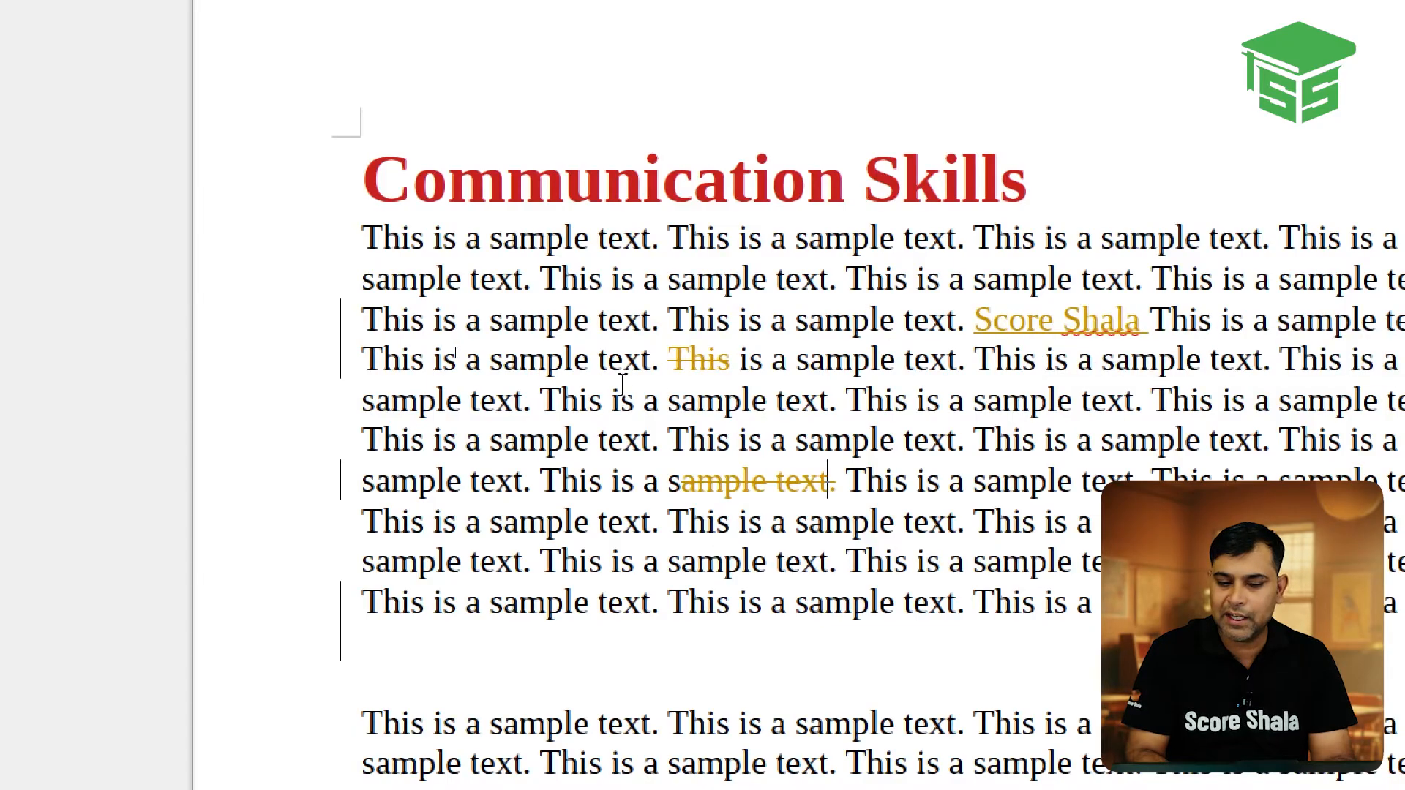
mouse_move(697, 374)
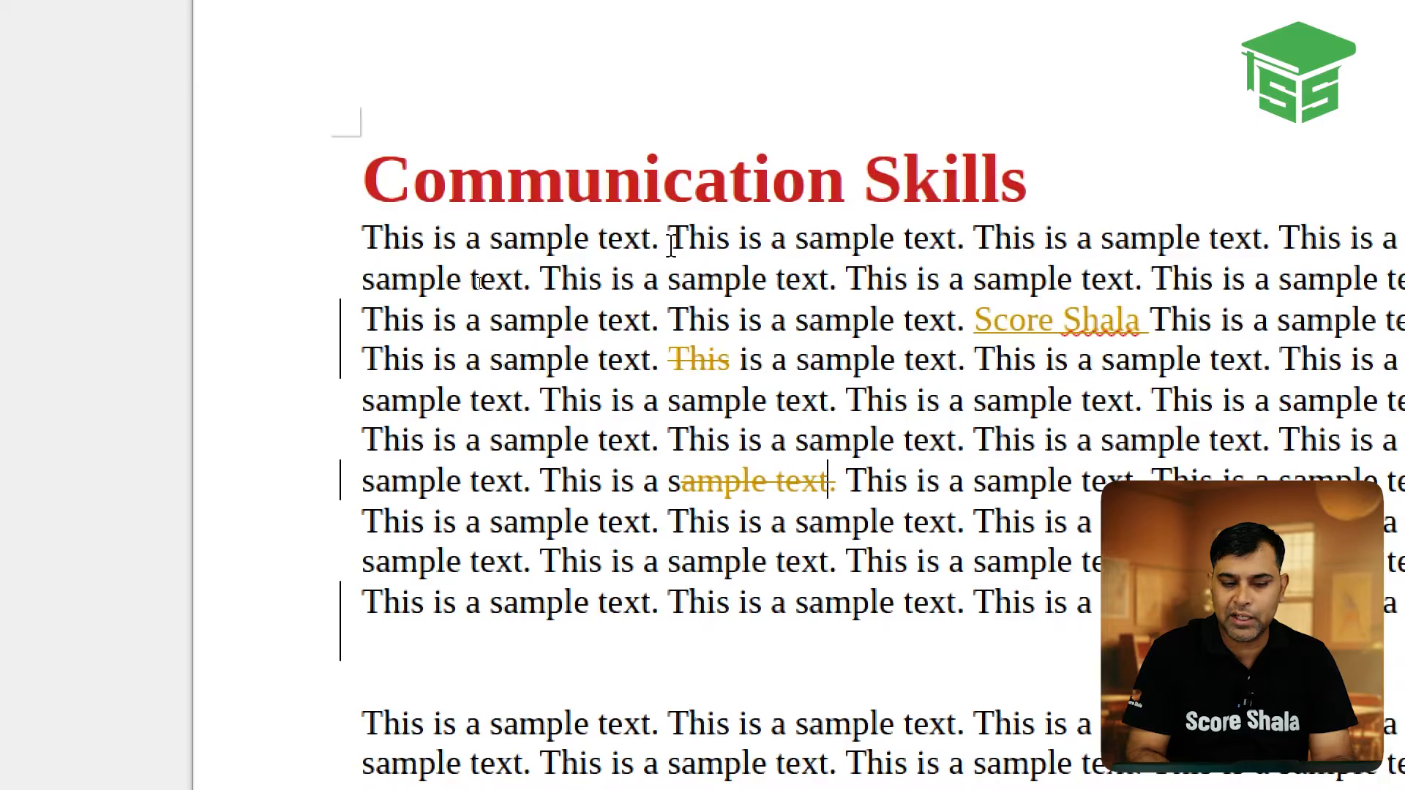
Enlarge "This is a sample text" in the second paragraph's second line to 18 pt as a tracked change and close Magnifier
scroll(659, 750, "down", 1)
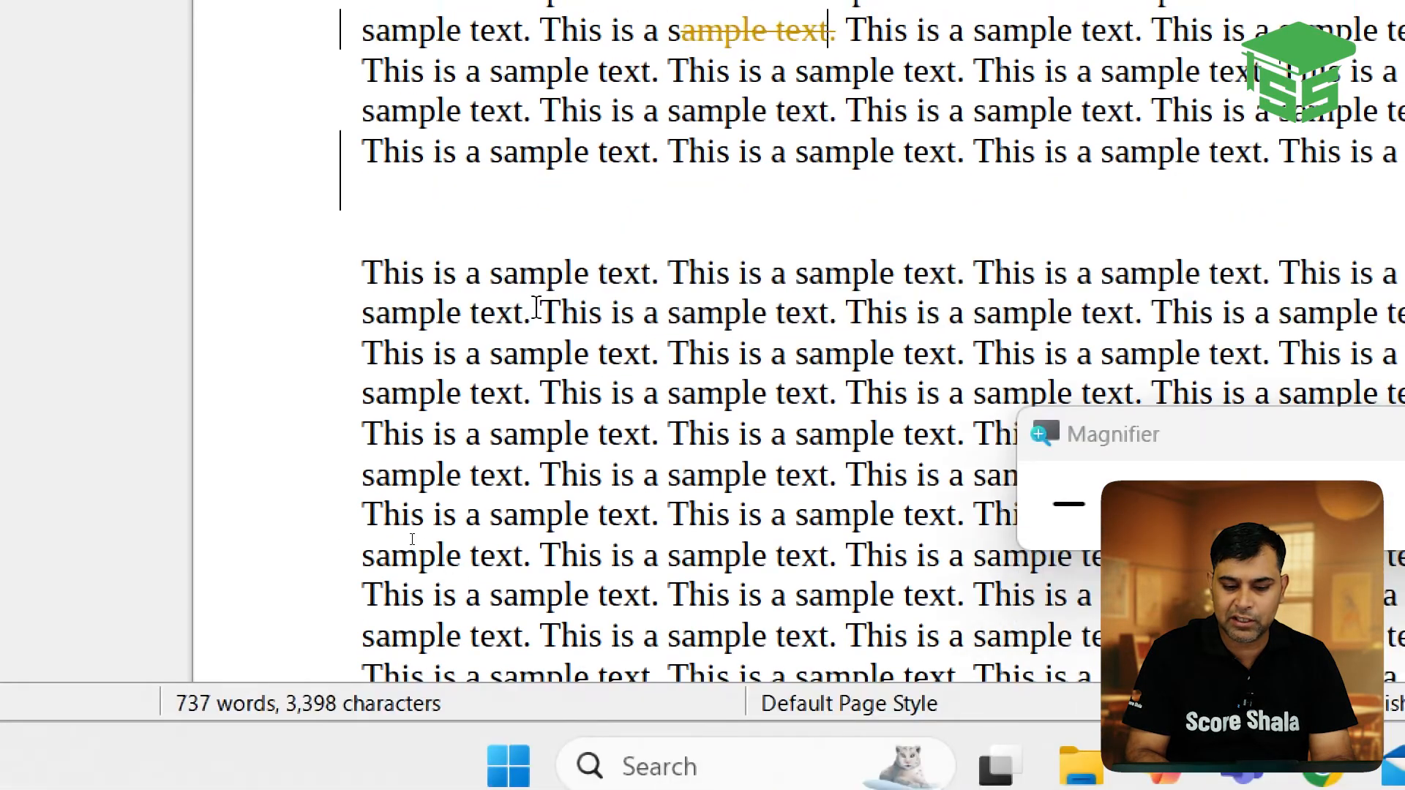
left_click_drag(542, 313, 833, 329)
key("ctrl+b")
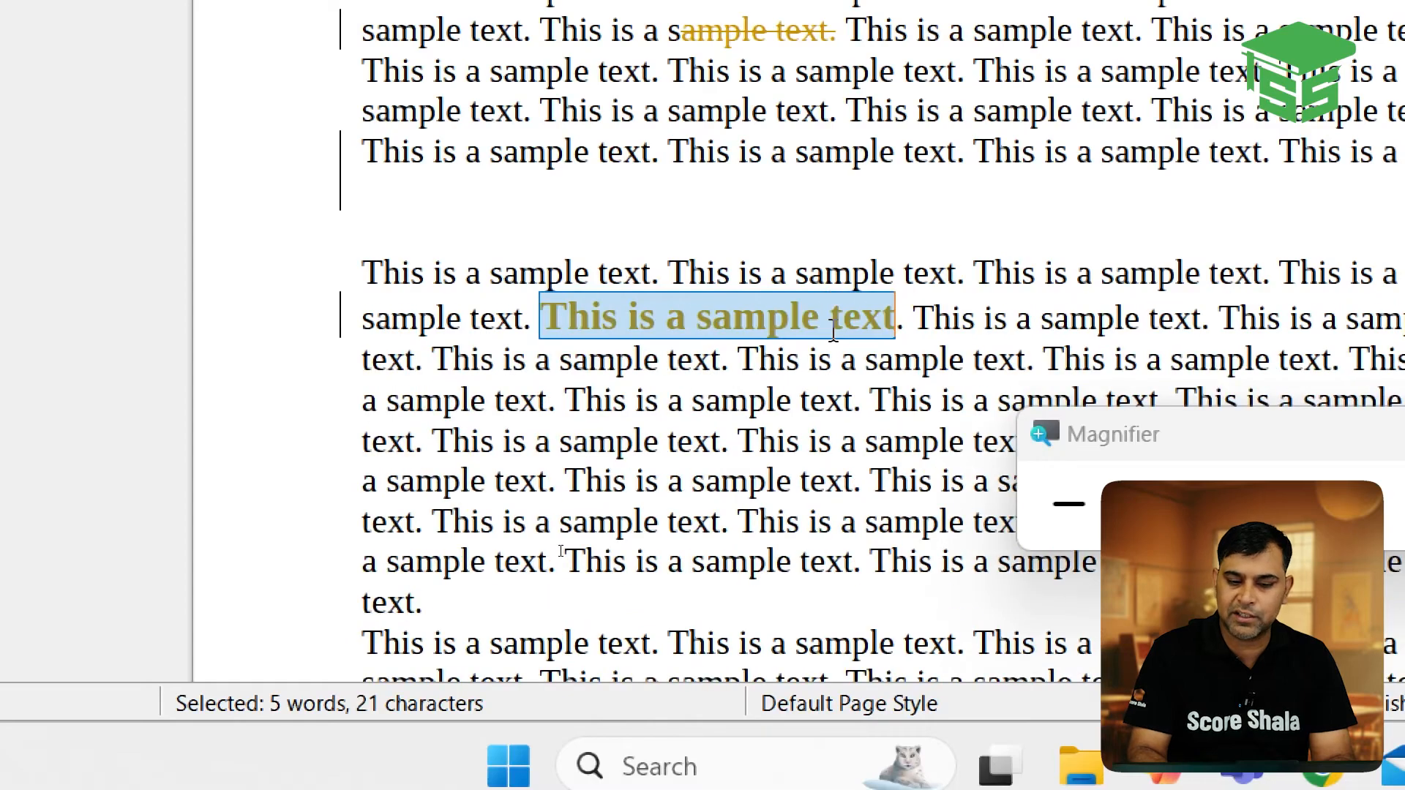
key("ctrl+bracketright")
key("ctrl+bracketright")
left_click(847, 659)
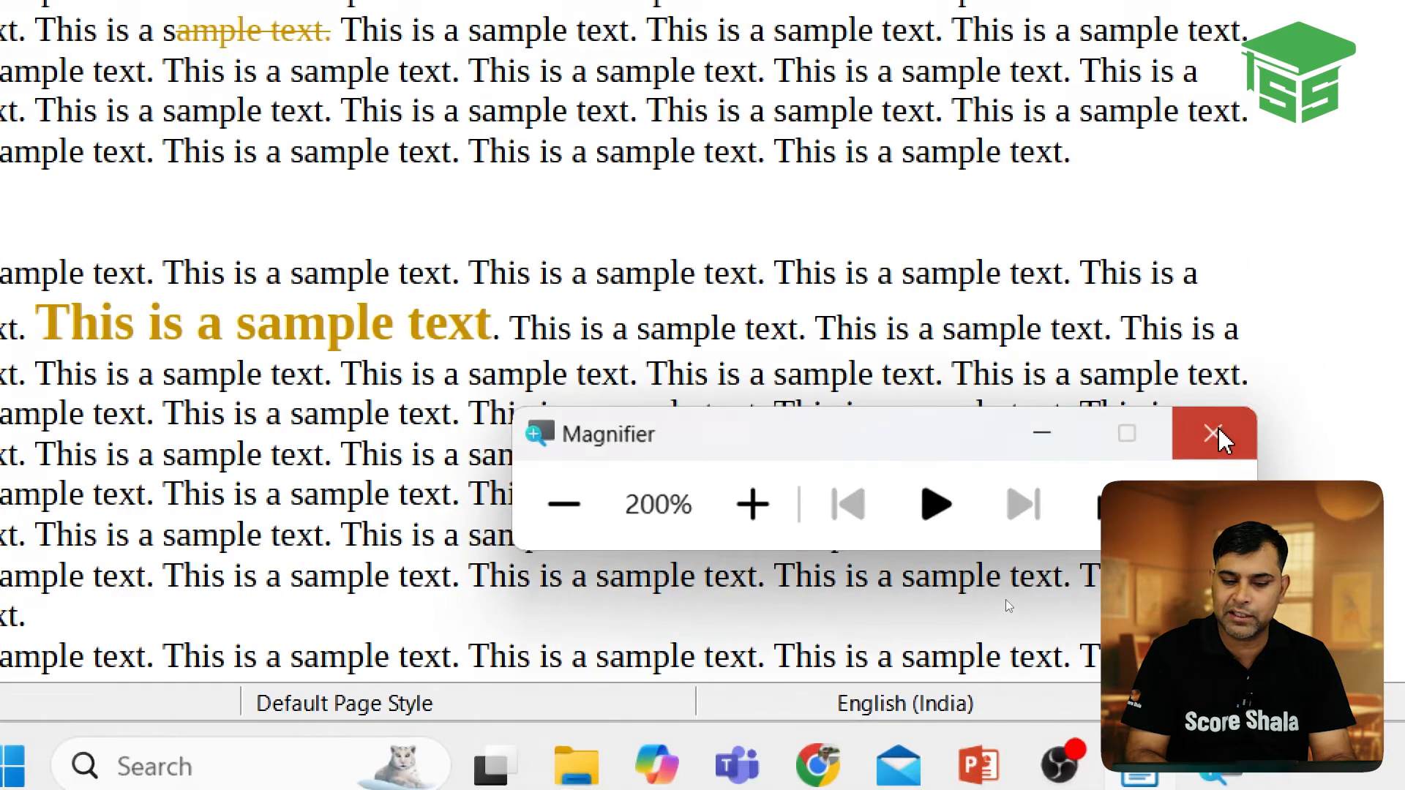
left_click(1217, 434)
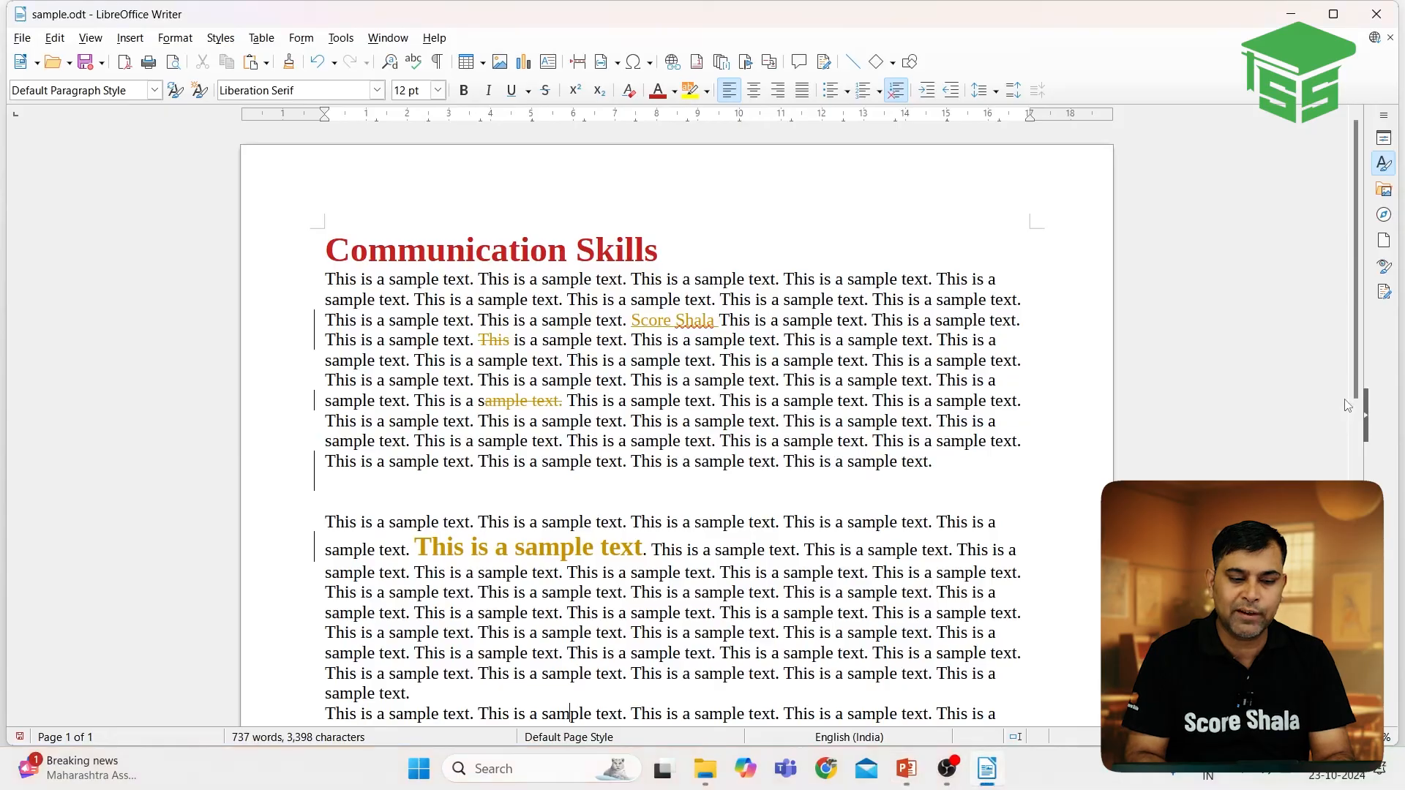
Hide the tracked-change markings in the document and show them again
left_click(57, 39)
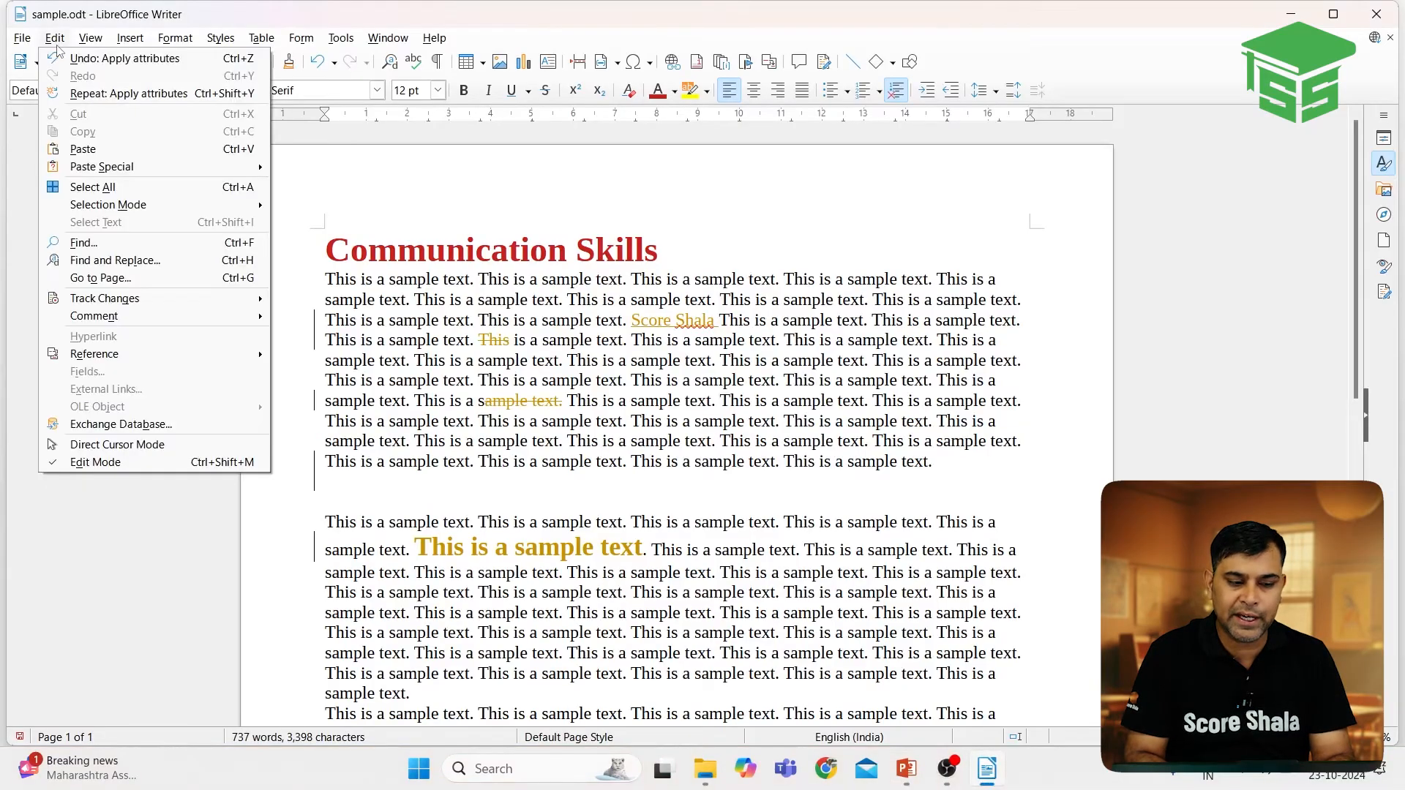
mouse_move(107, 306)
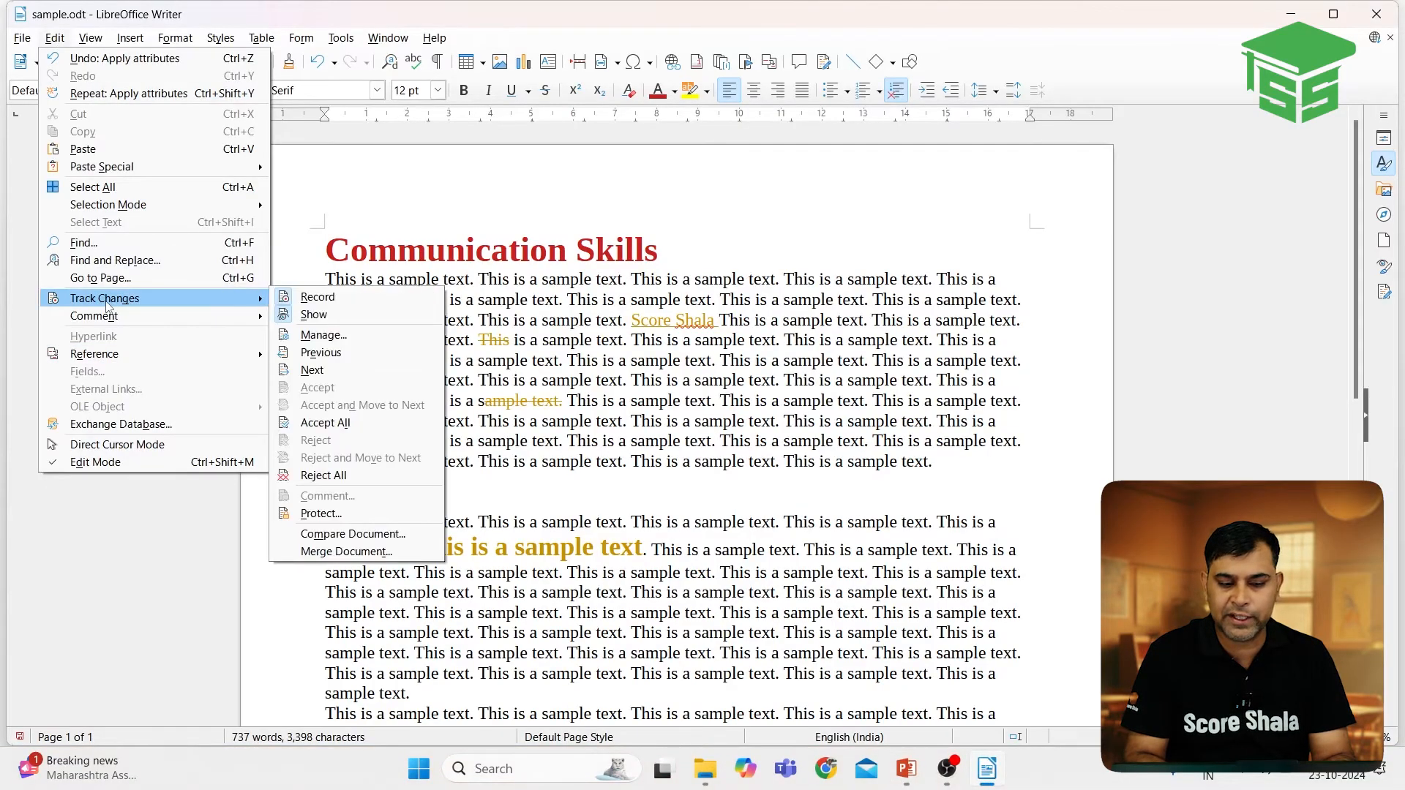
left_click(330, 315)
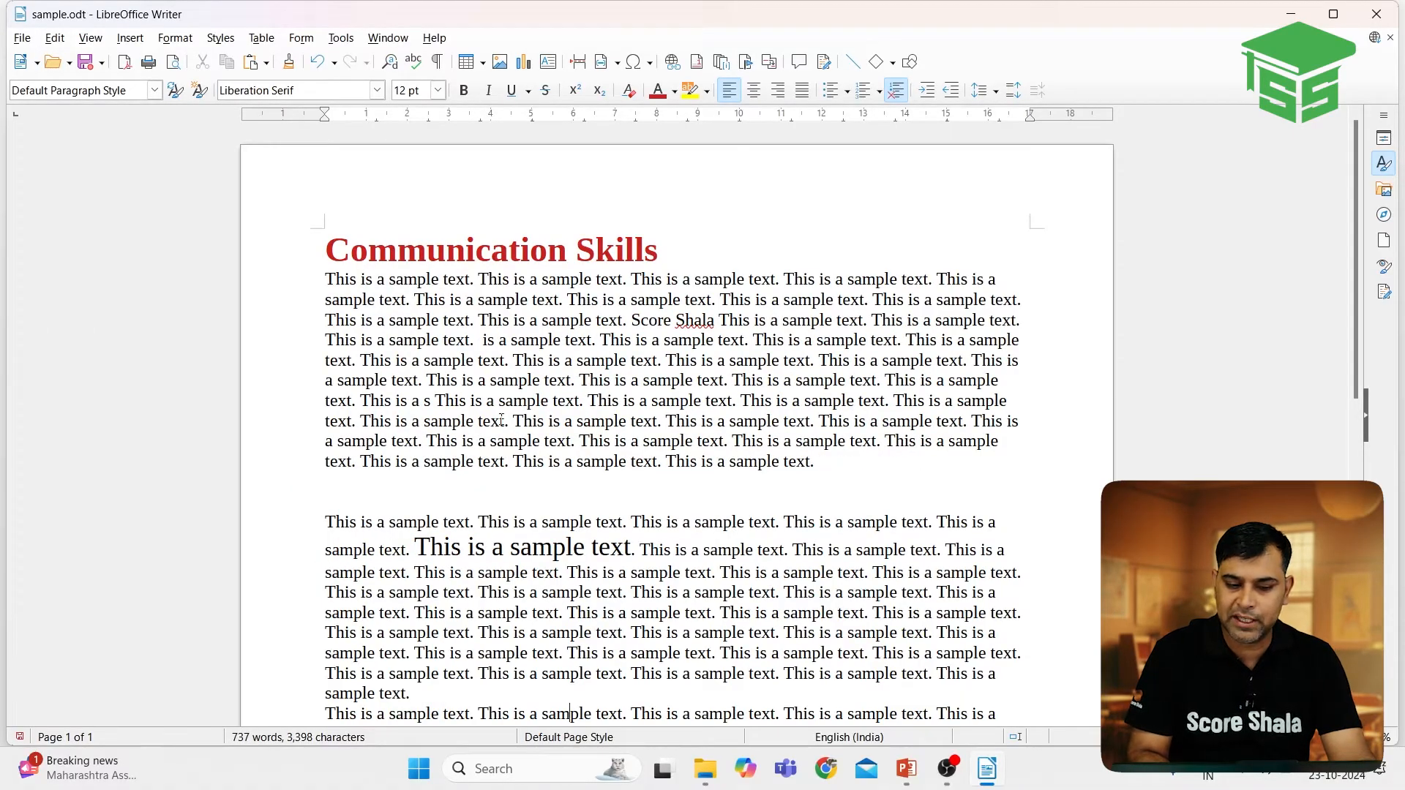
left_click(63, 41)
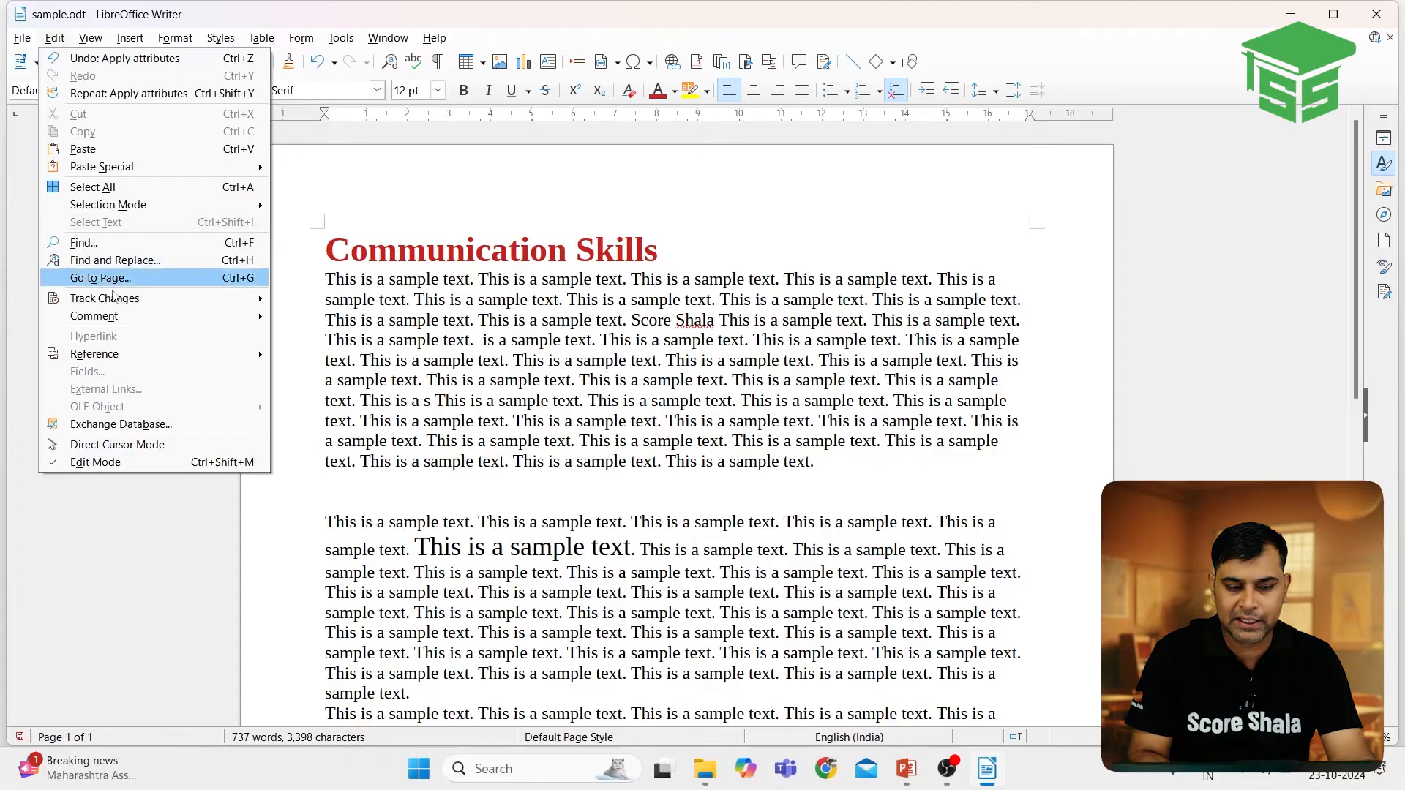
mouse_move(117, 299)
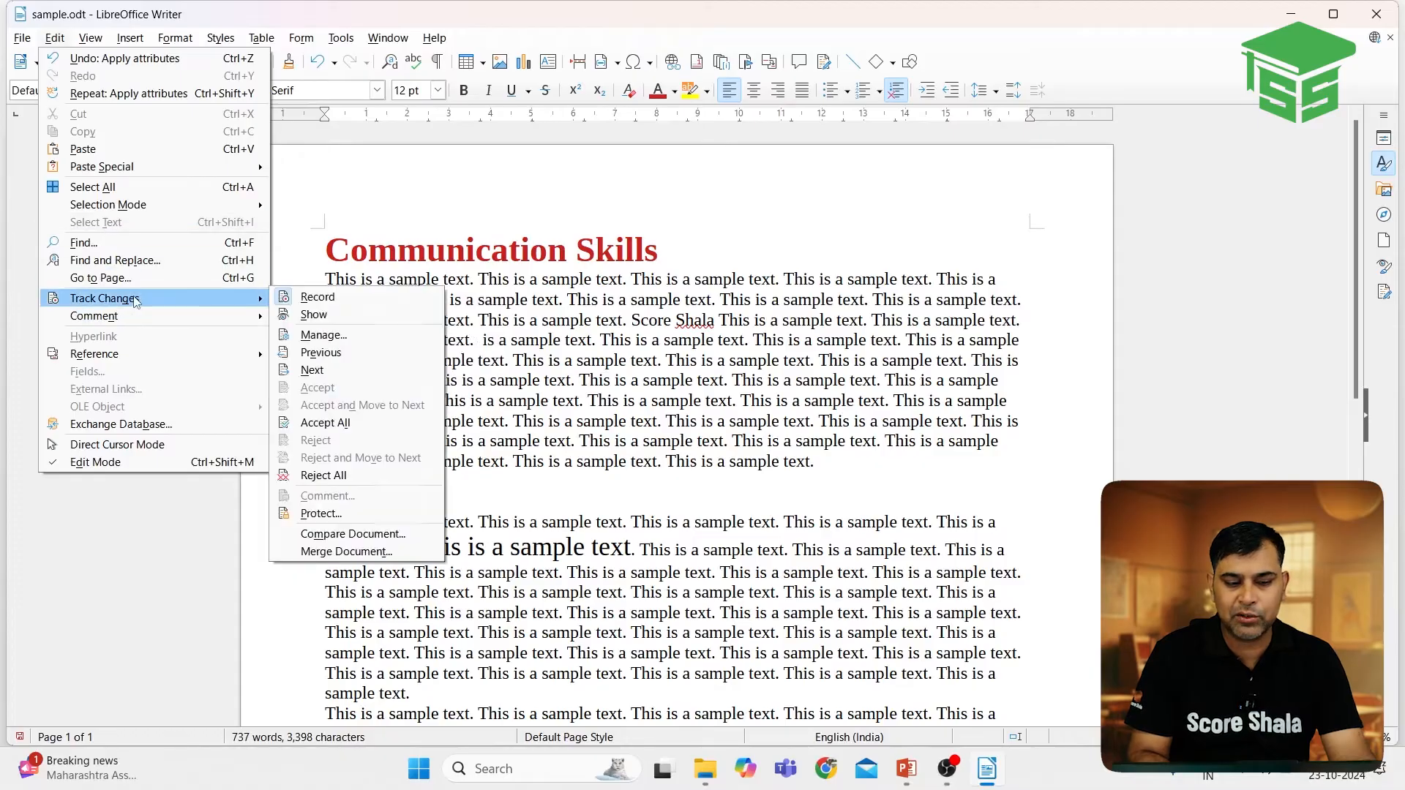
left_click(314, 314)
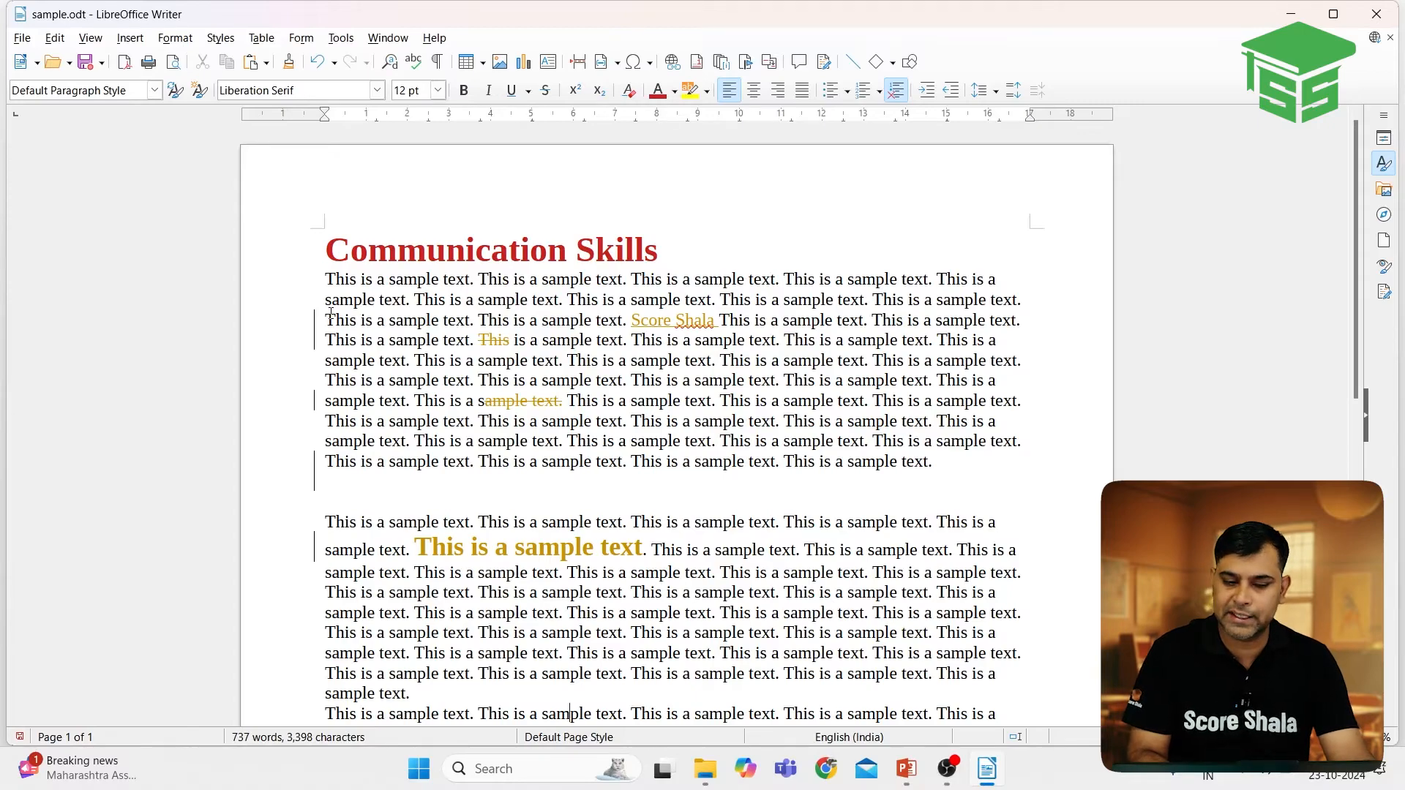
left_click(55, 38)
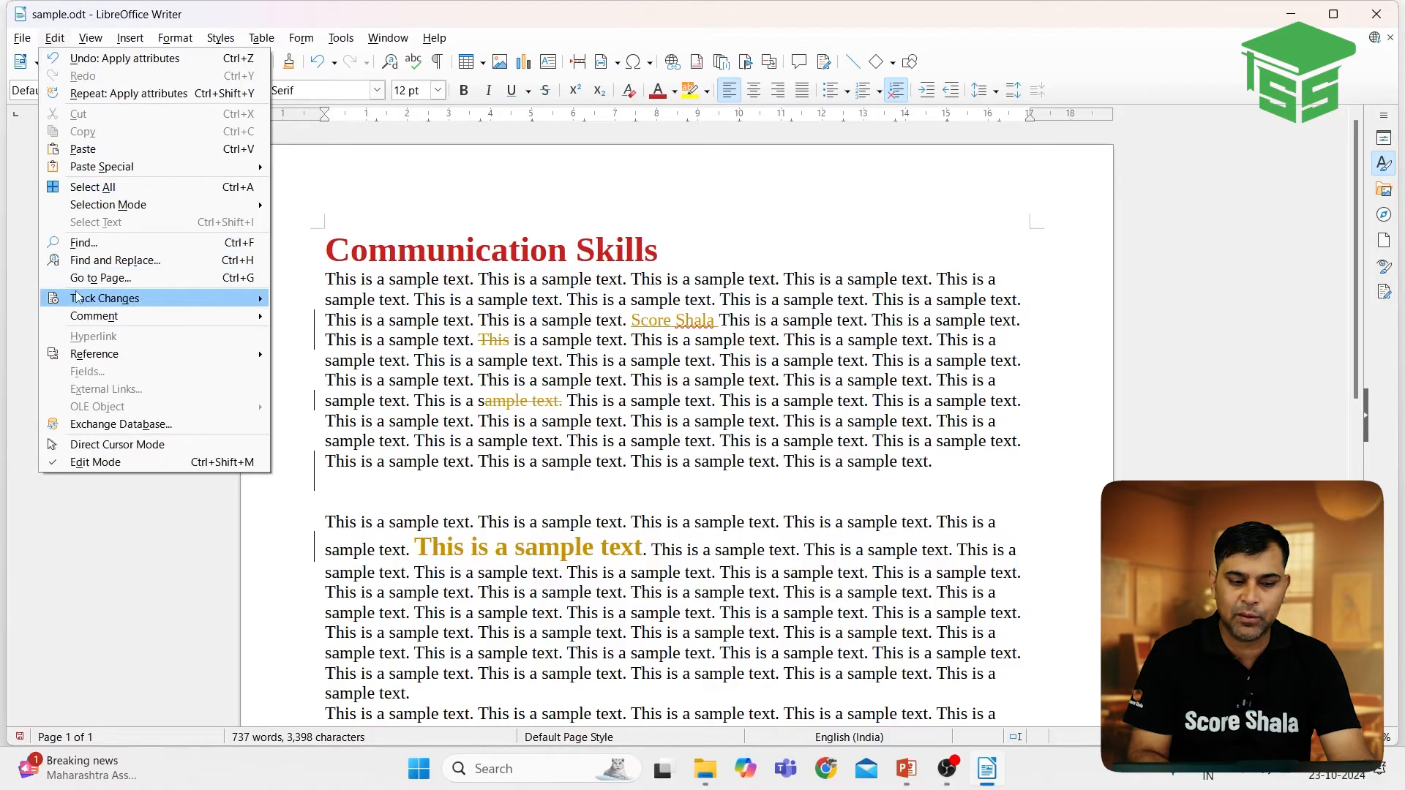
mouse_move(76, 297)
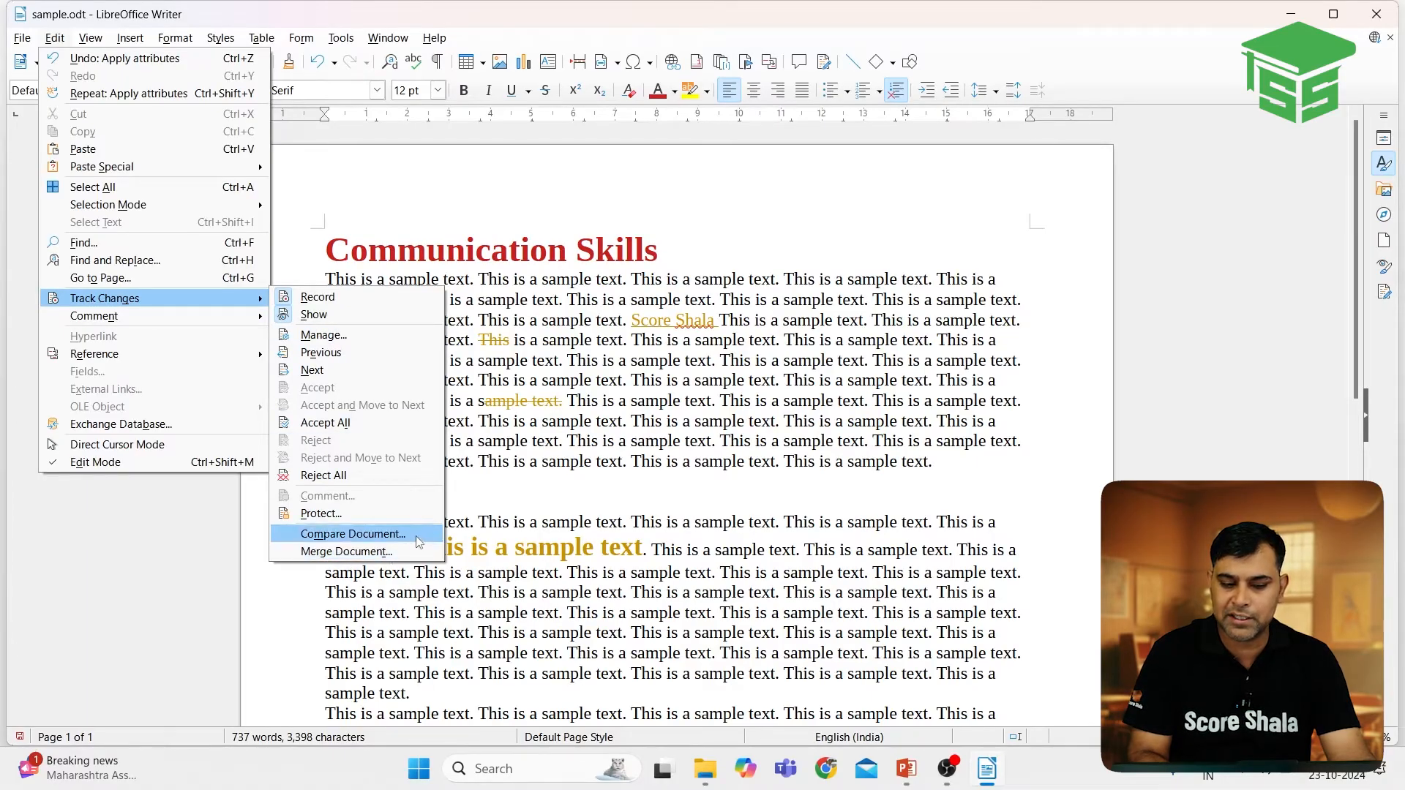
left_click(693, 493)
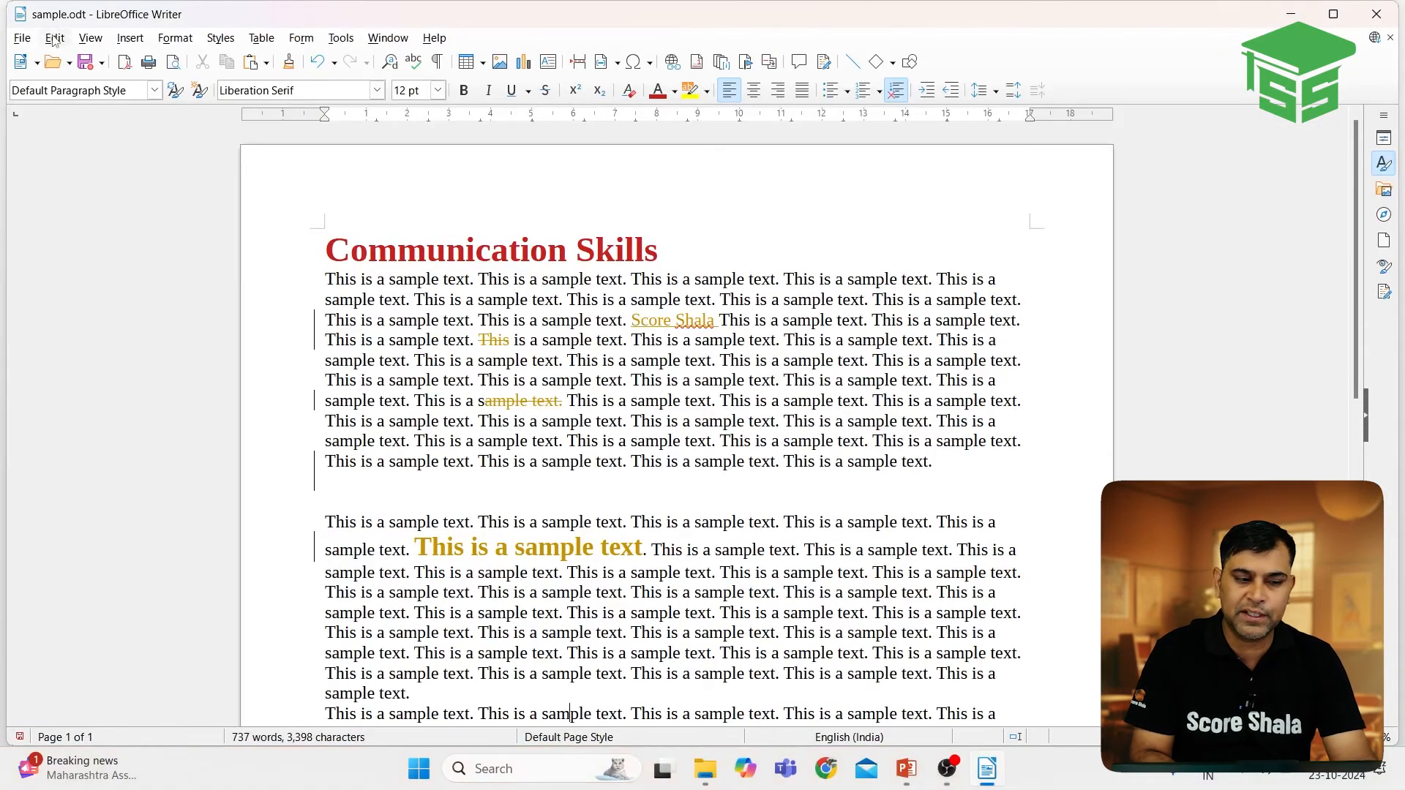
Open the Manage Changes list, widen it to include the Comment column and go through the recorded insertions and deletions
left_click(53, 38)
mouse_move(200, 300)
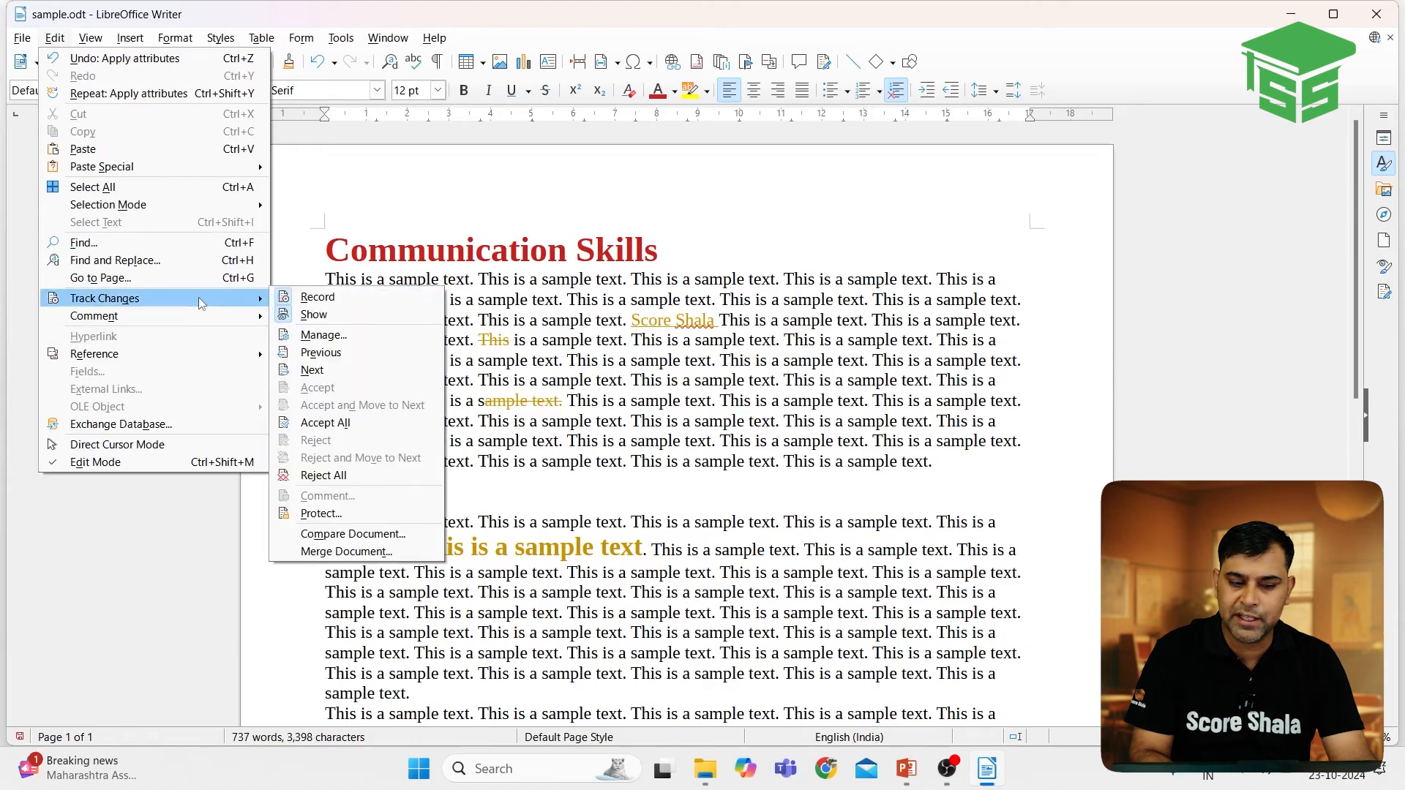
left_click(346, 342)
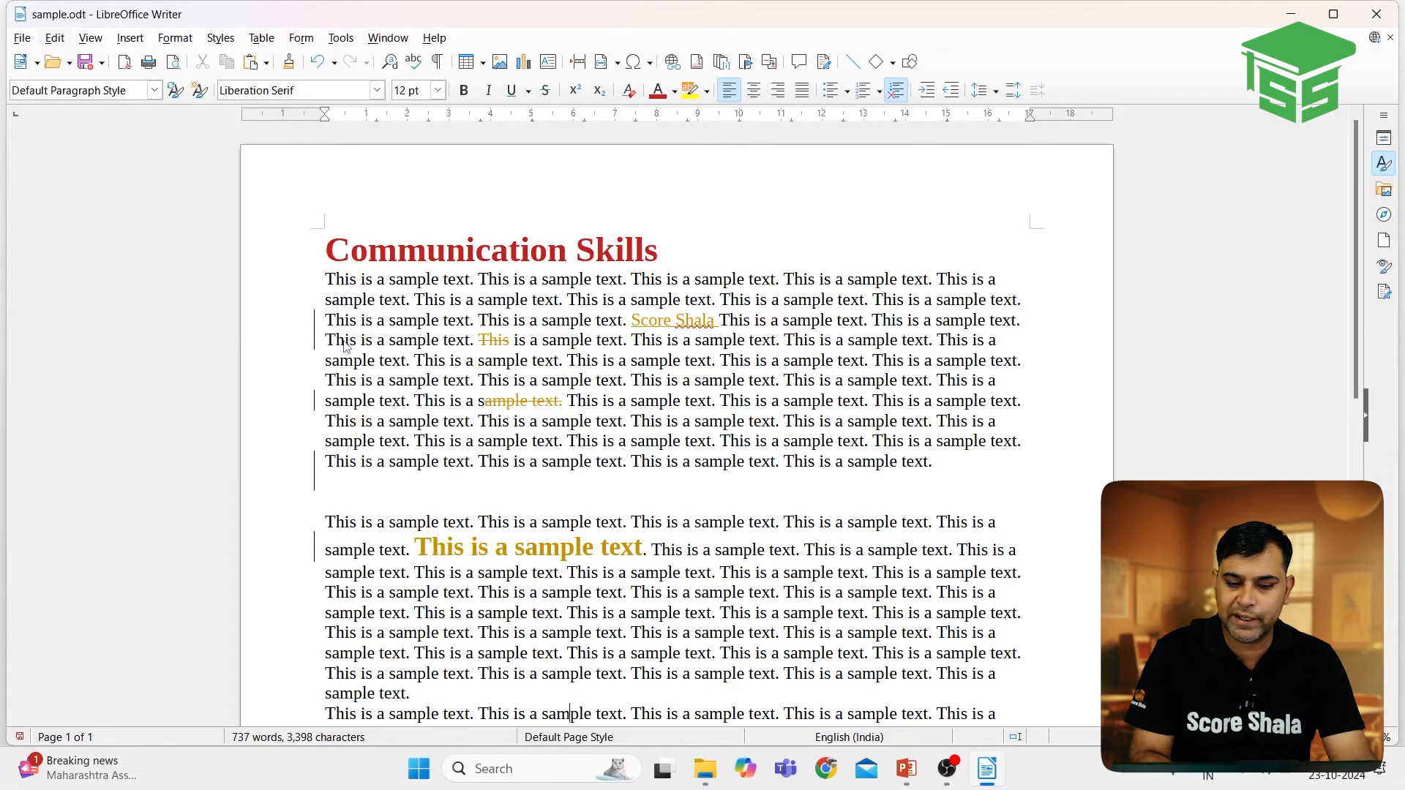
left_click_drag(735, 267, 976, 172)
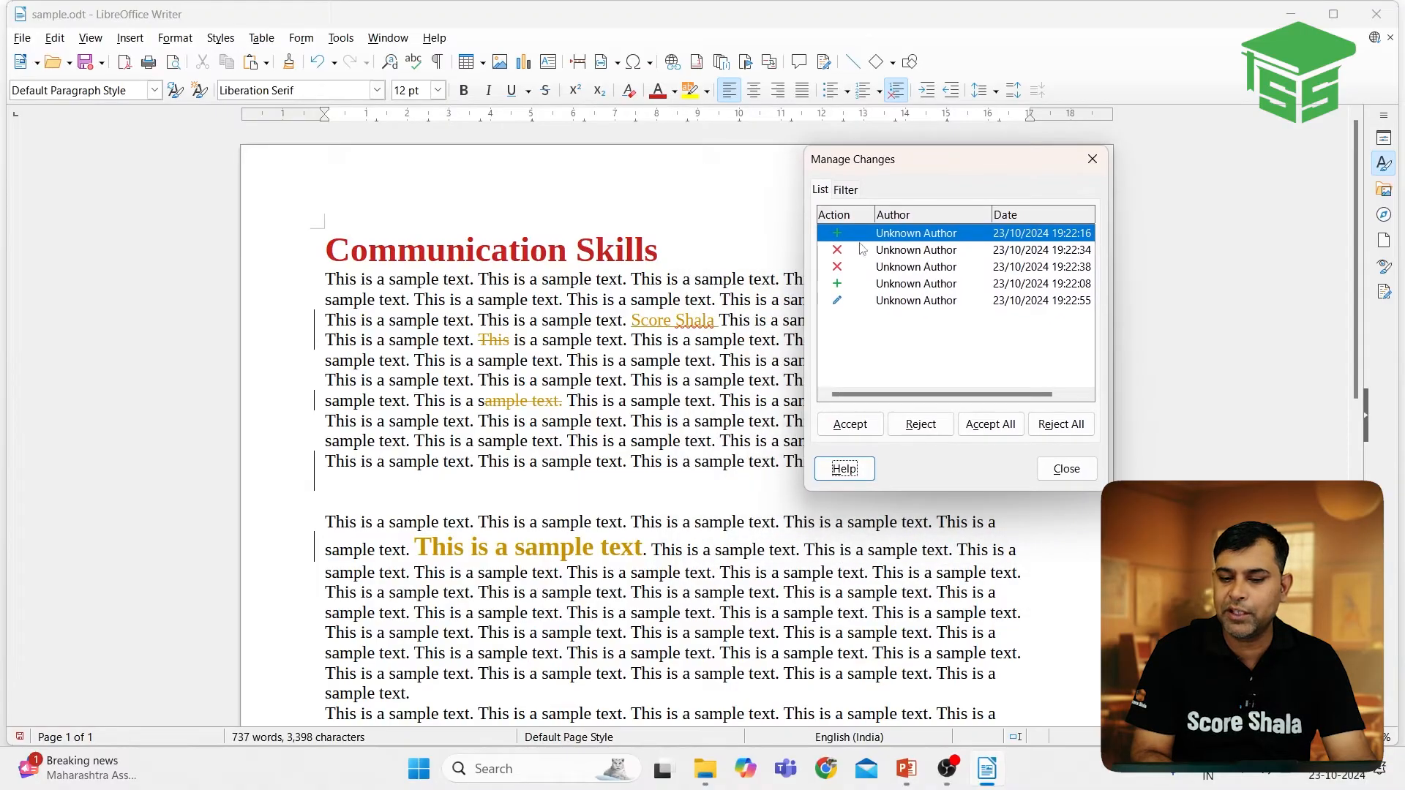
left_click(922, 266)
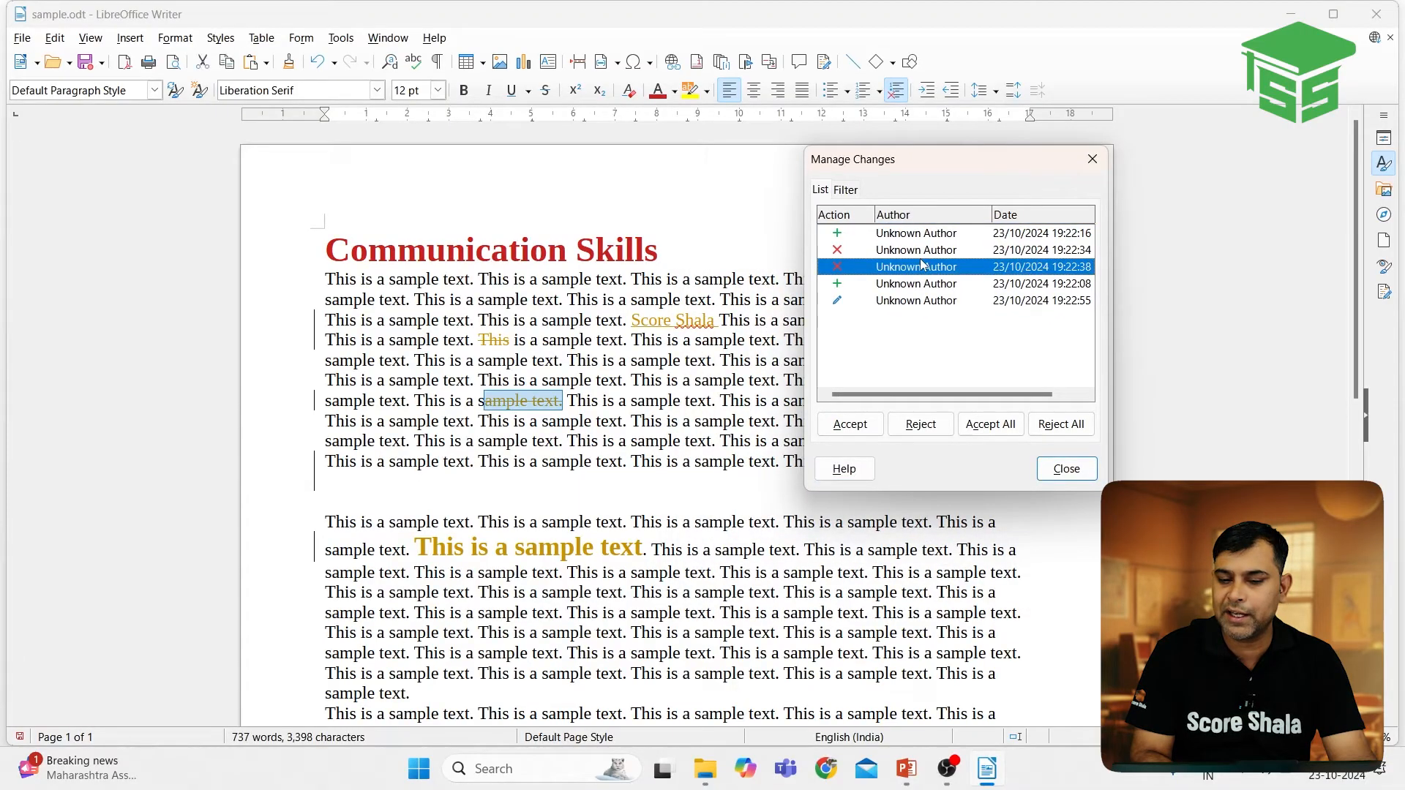
left_click(965, 238)
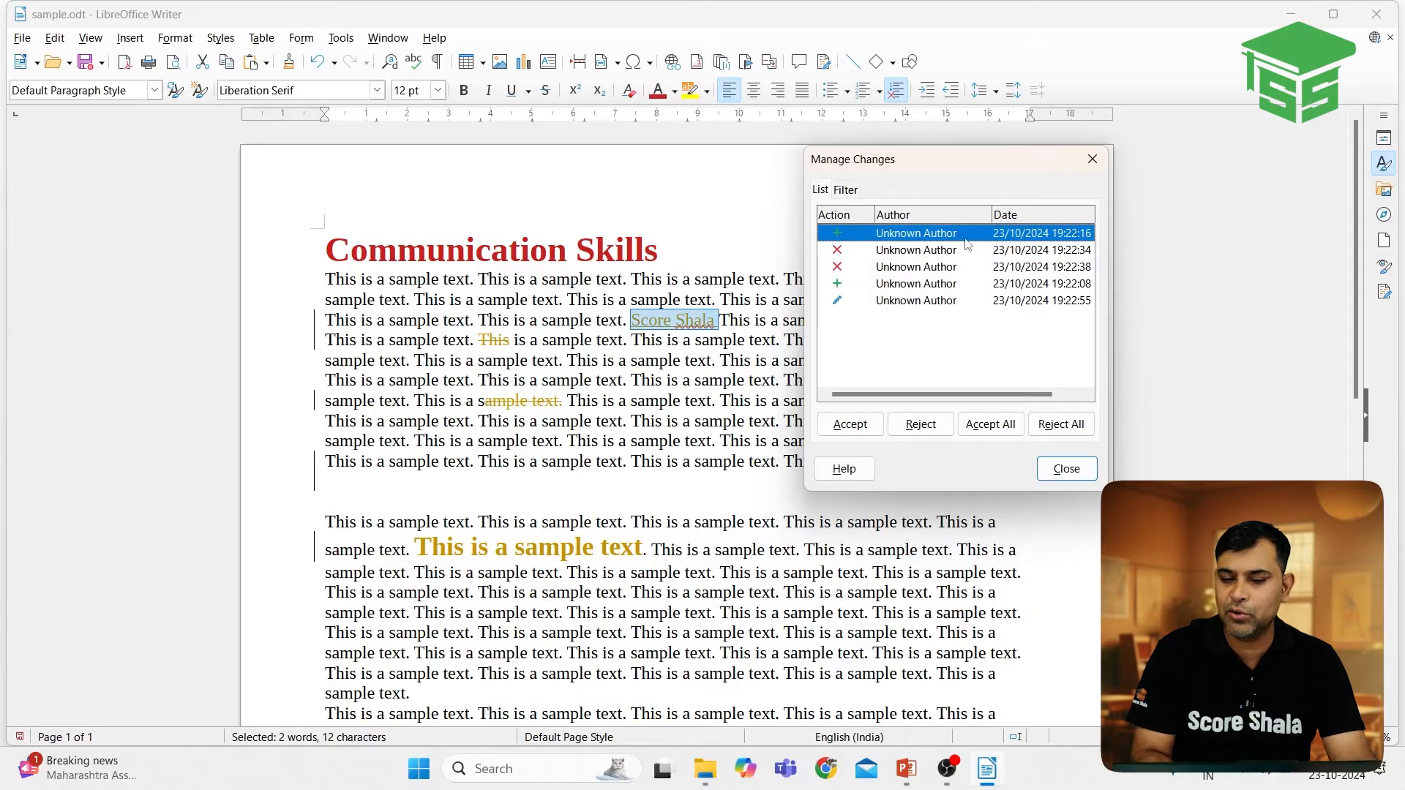
left_click_drag(1110, 406, 1321, 365)
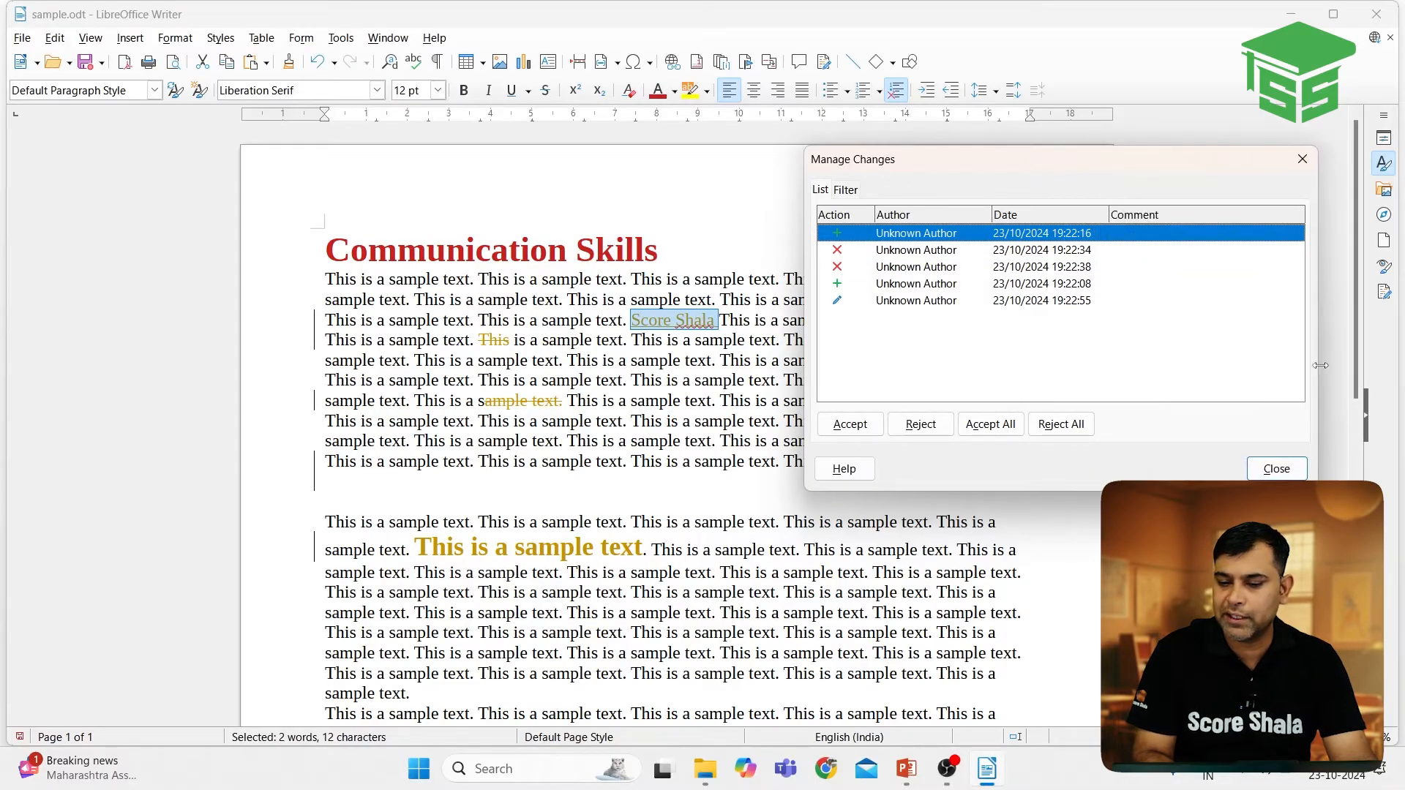
left_click(887, 251)
left_click(891, 267)
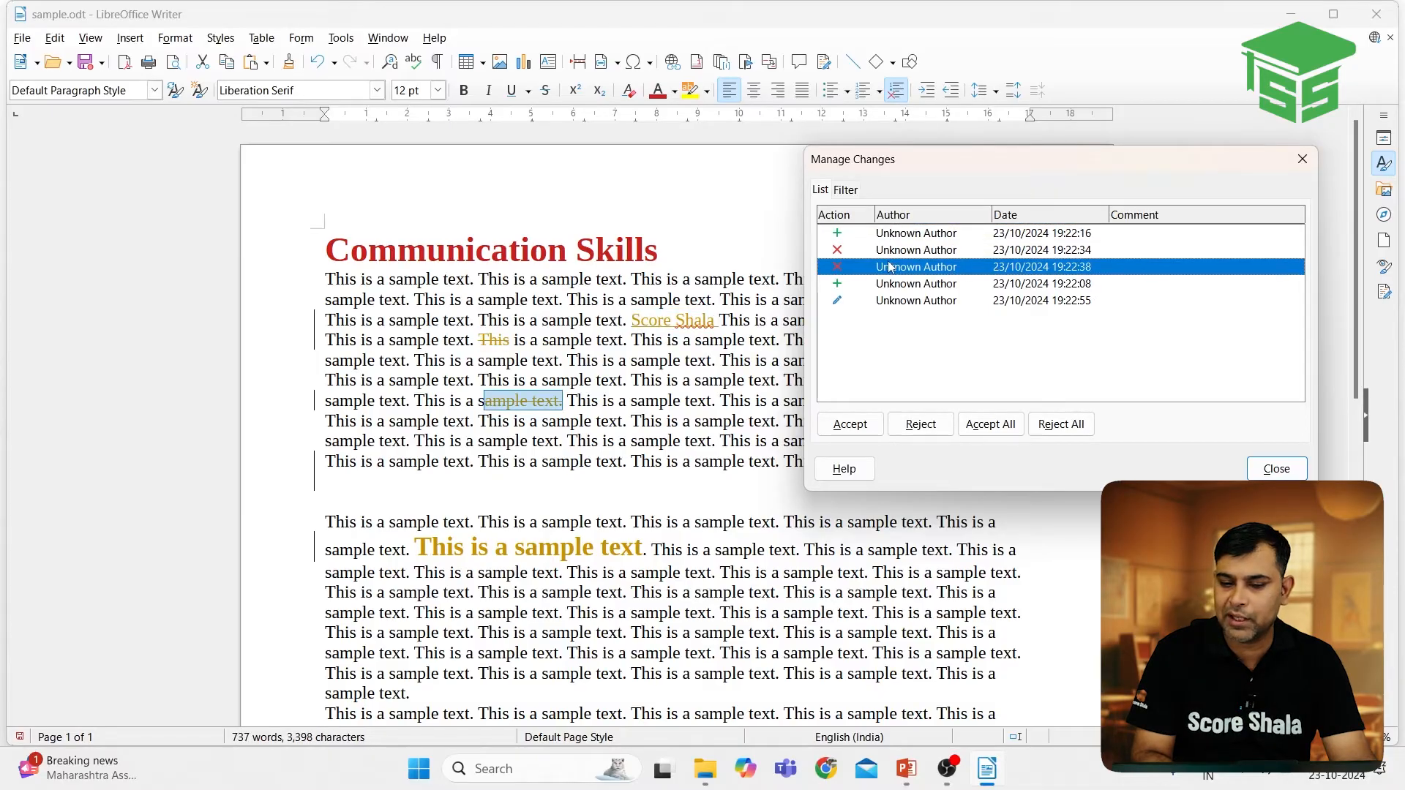
left_click(896, 284)
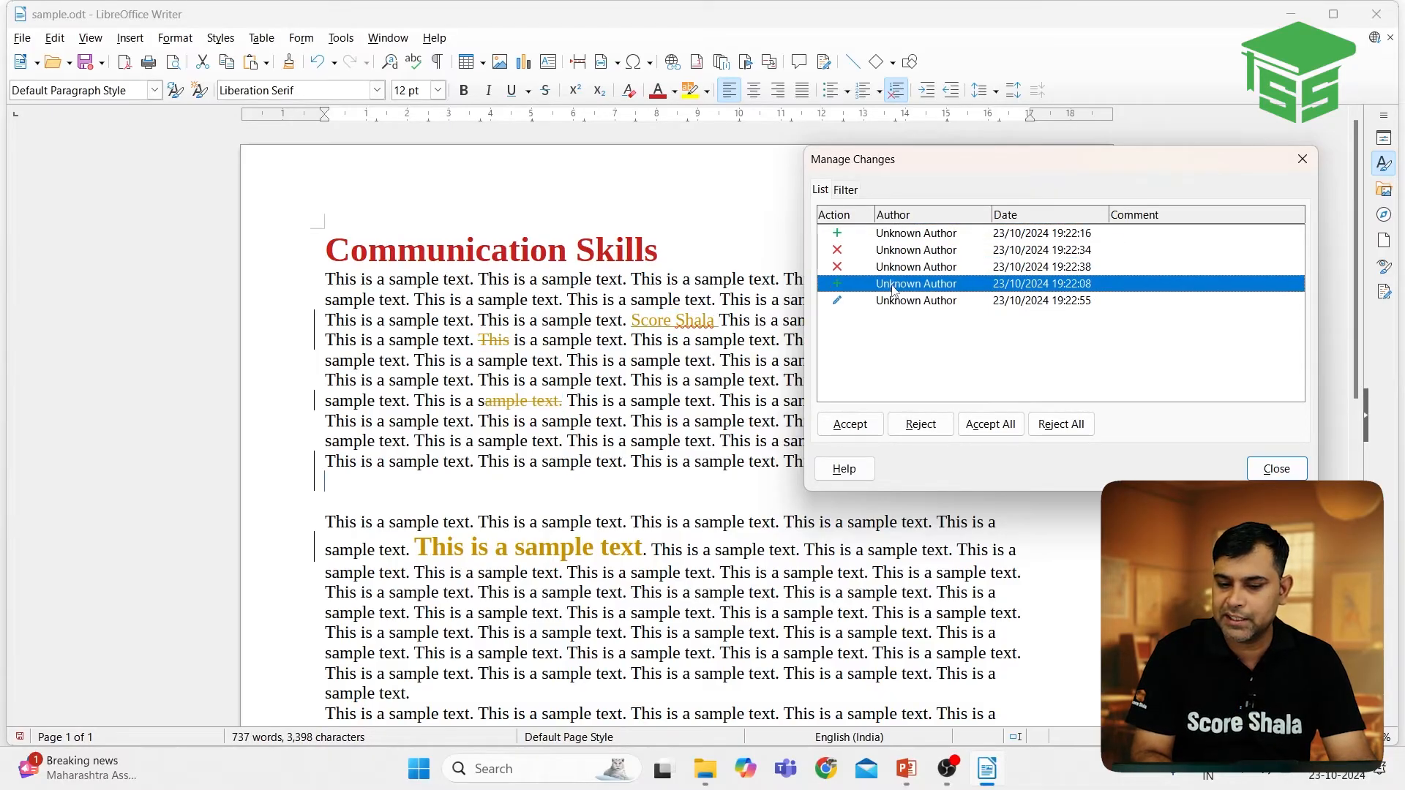
Accept the formatting change in the second paragraph and reject all other tracked changes, starting with the added empty line
left_click(900, 301)
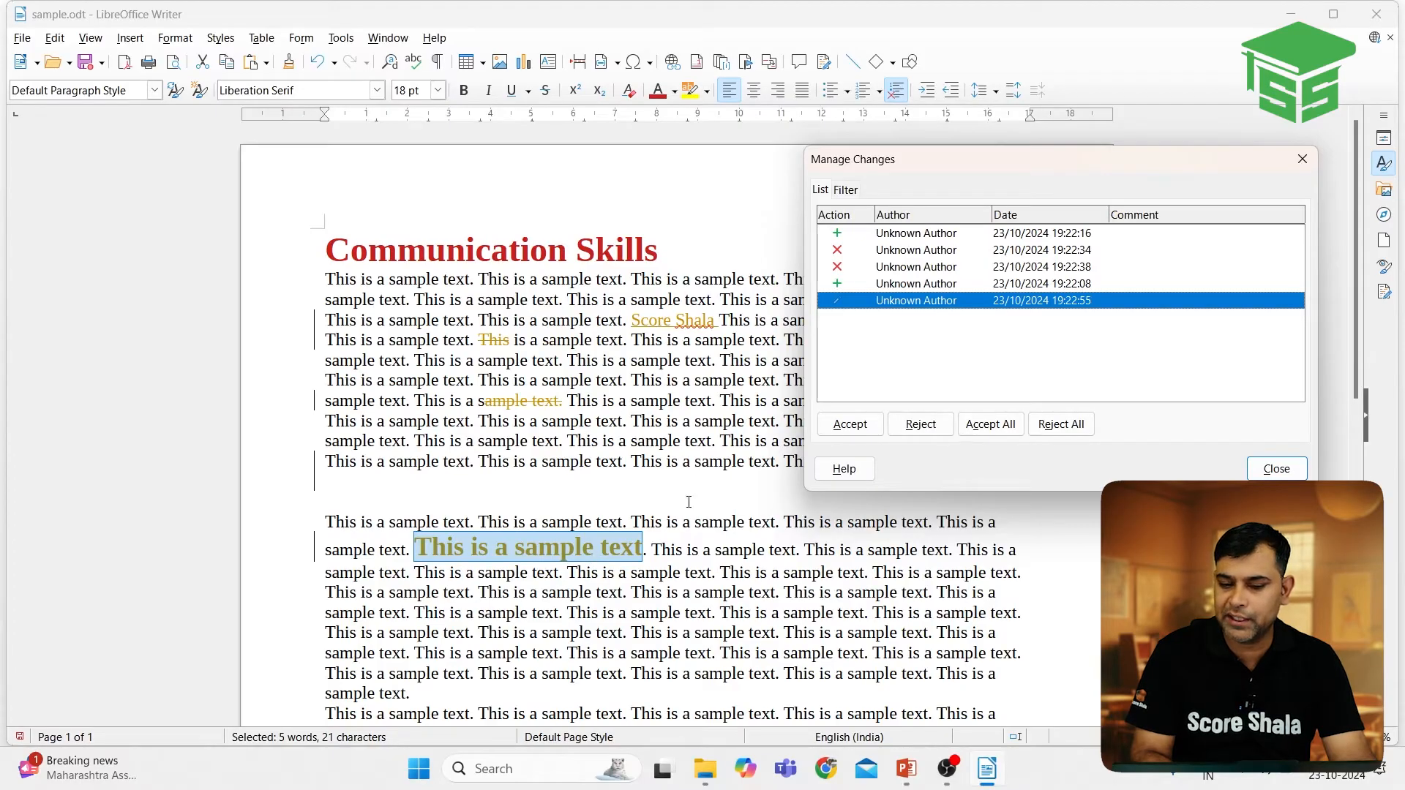
left_click(851, 425)
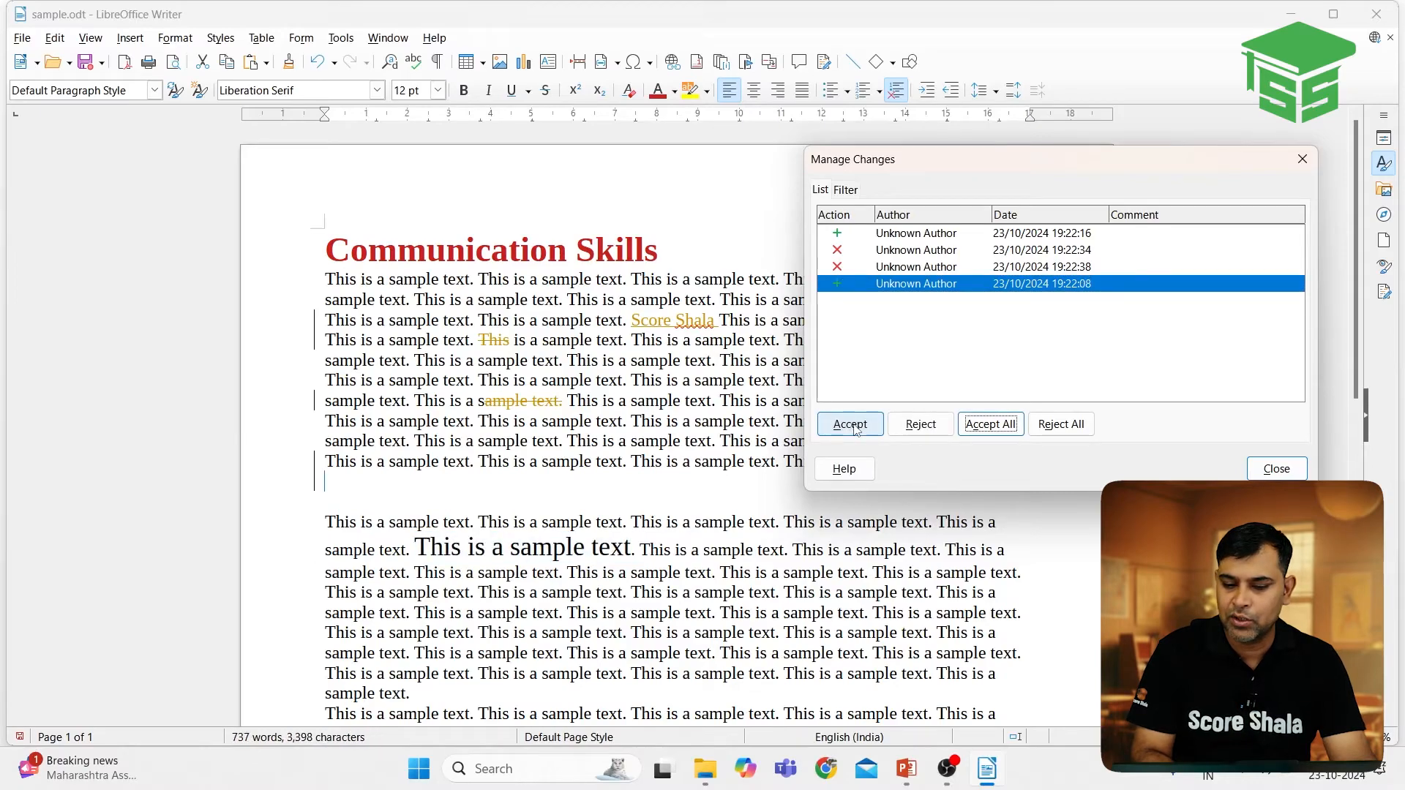
left_click(921, 426)
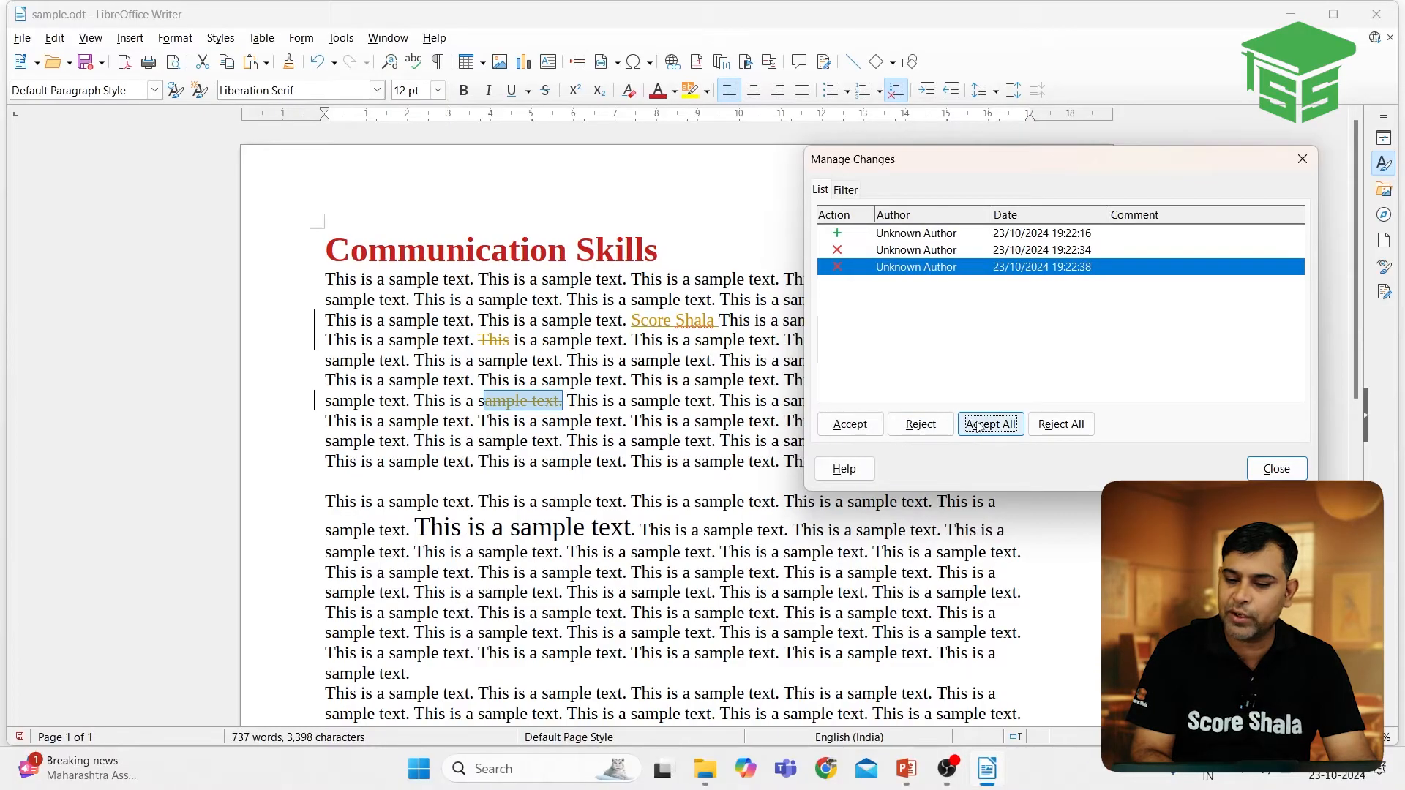
left_click(1045, 432)
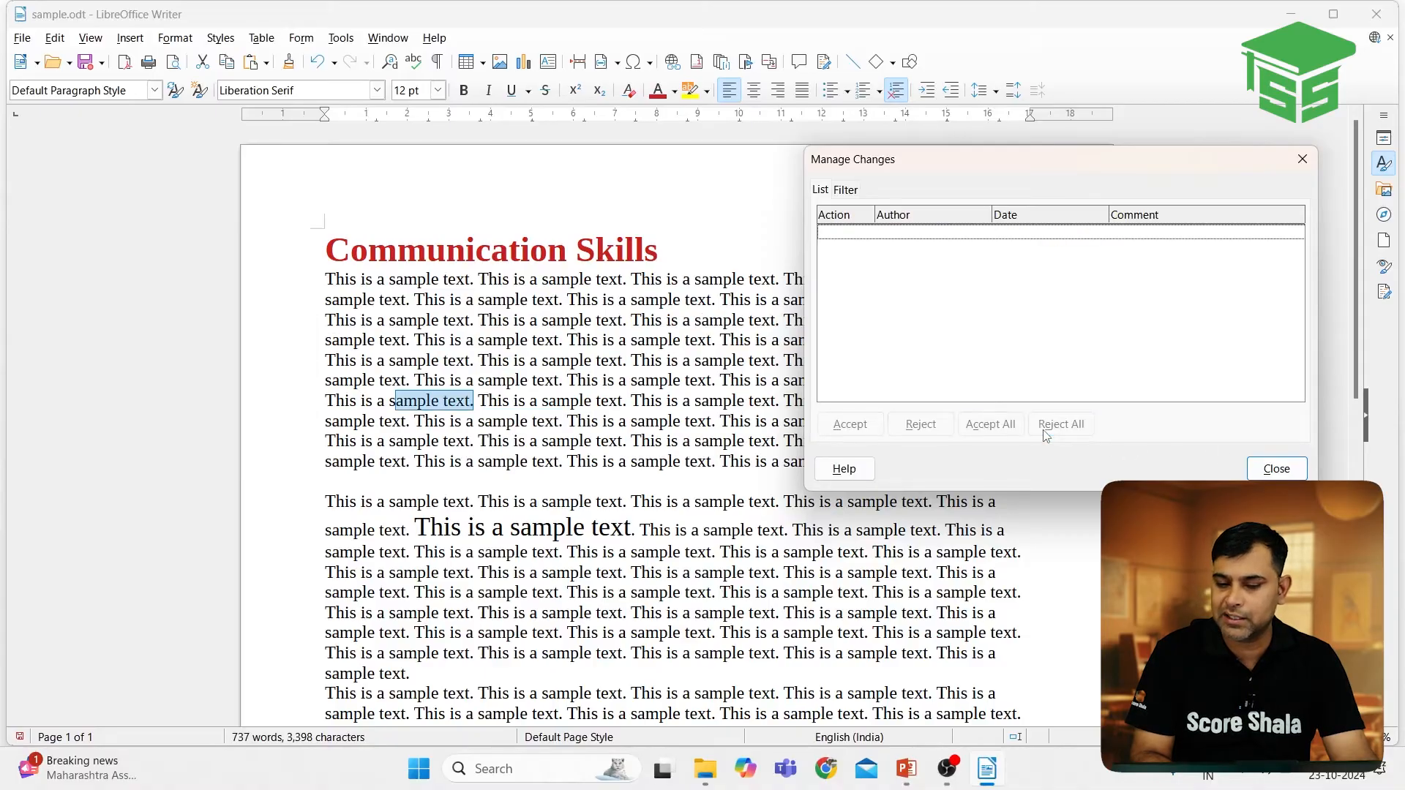
left_click(1275, 470)
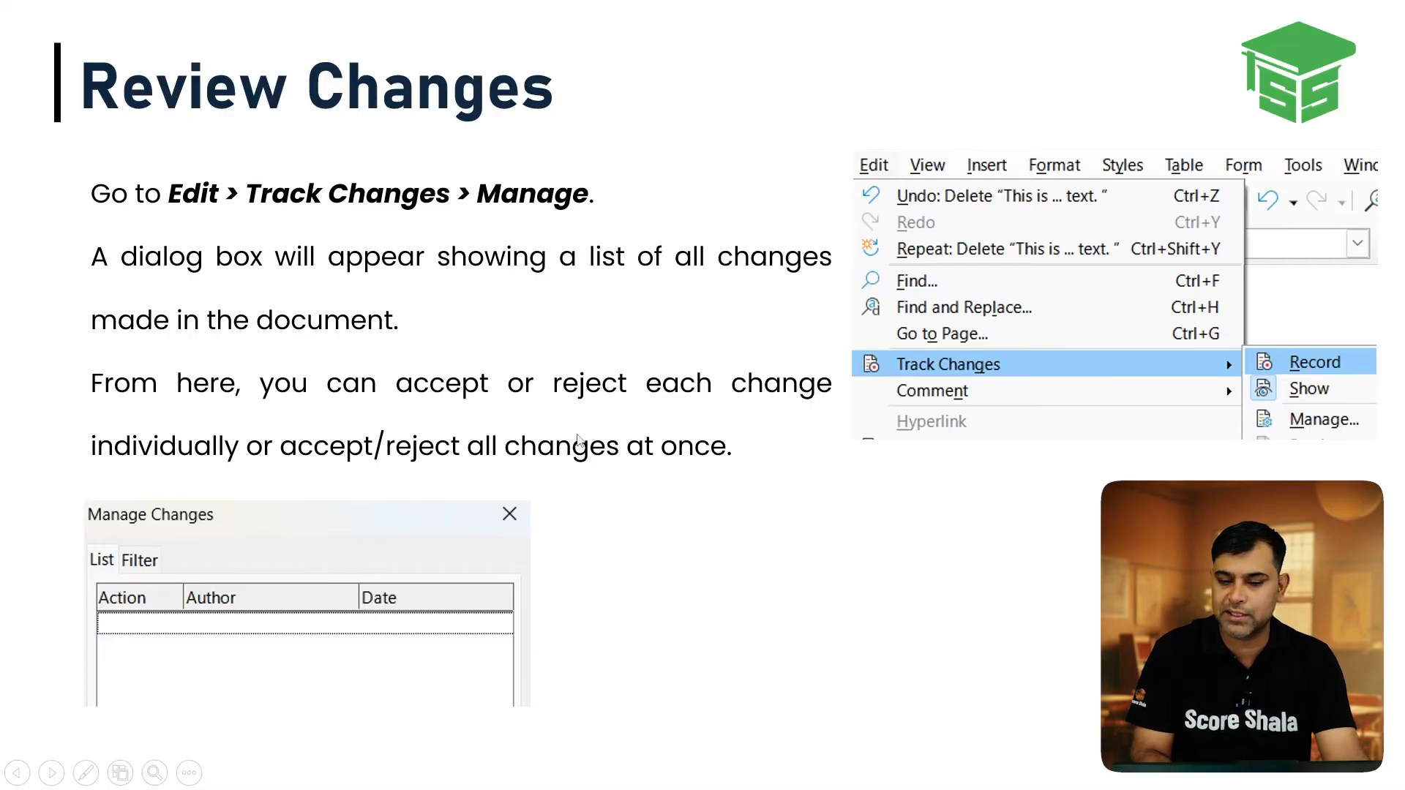
Show the "Accept or Reject Changes" slide in the PowerPoint presentation and leave the slide show
key("Right")
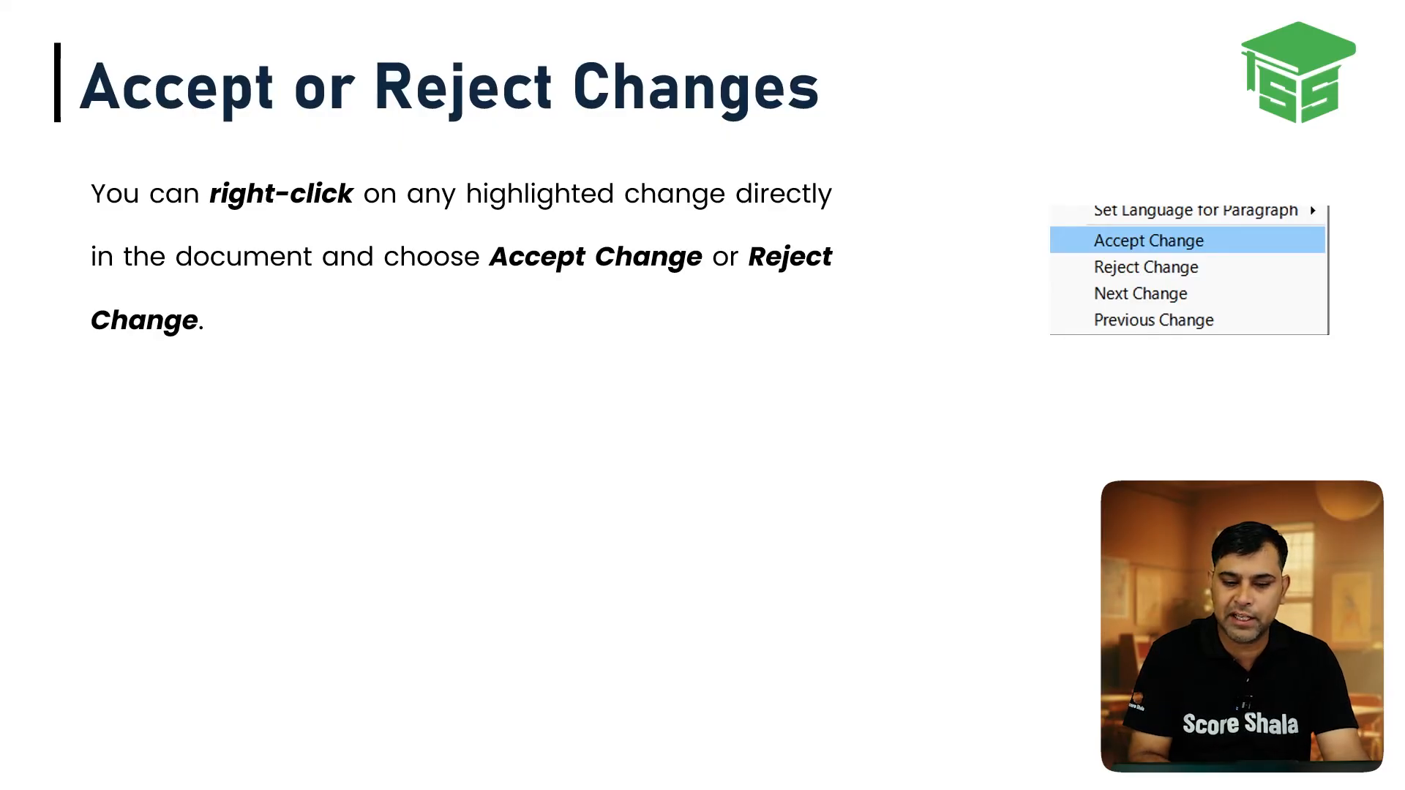
key("Escape")
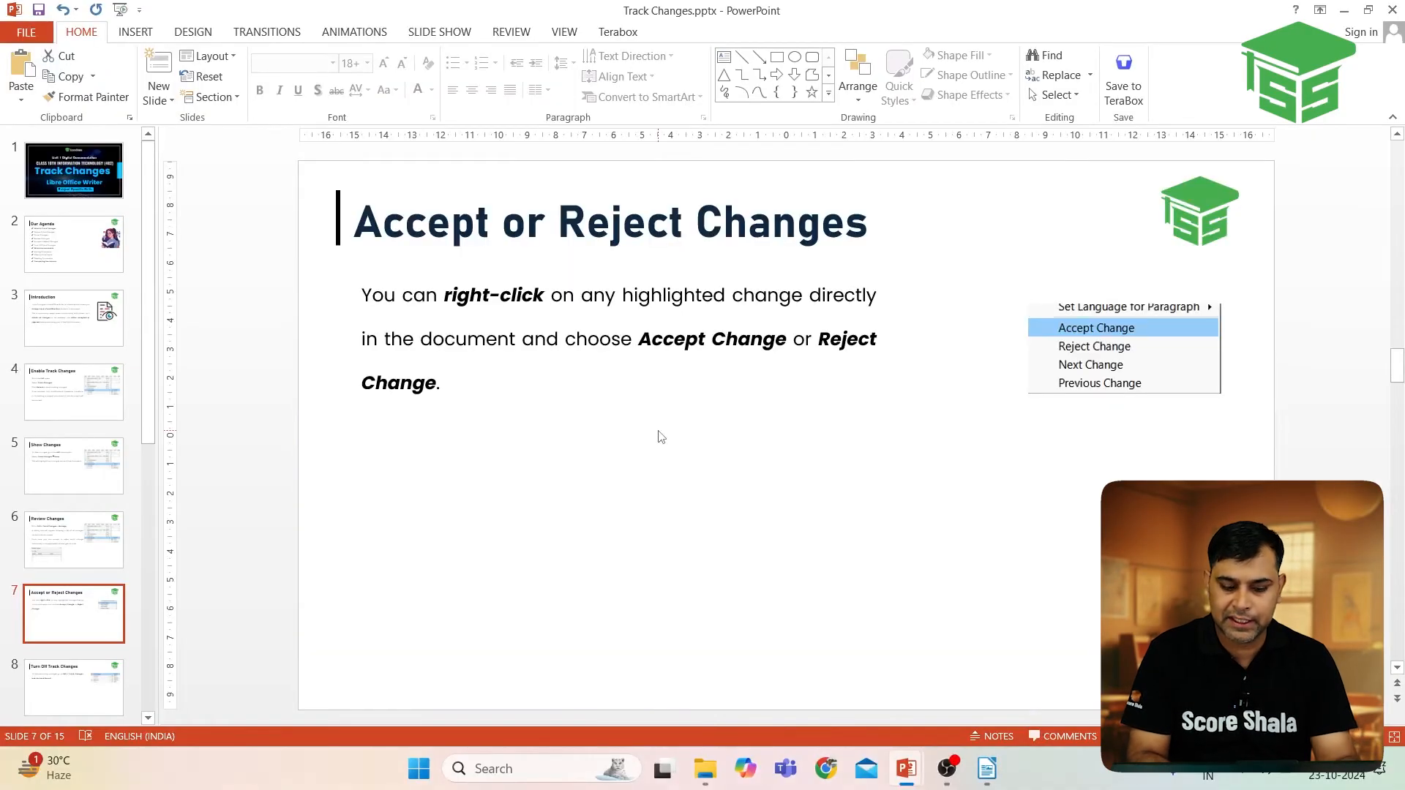
key("shift+F5")
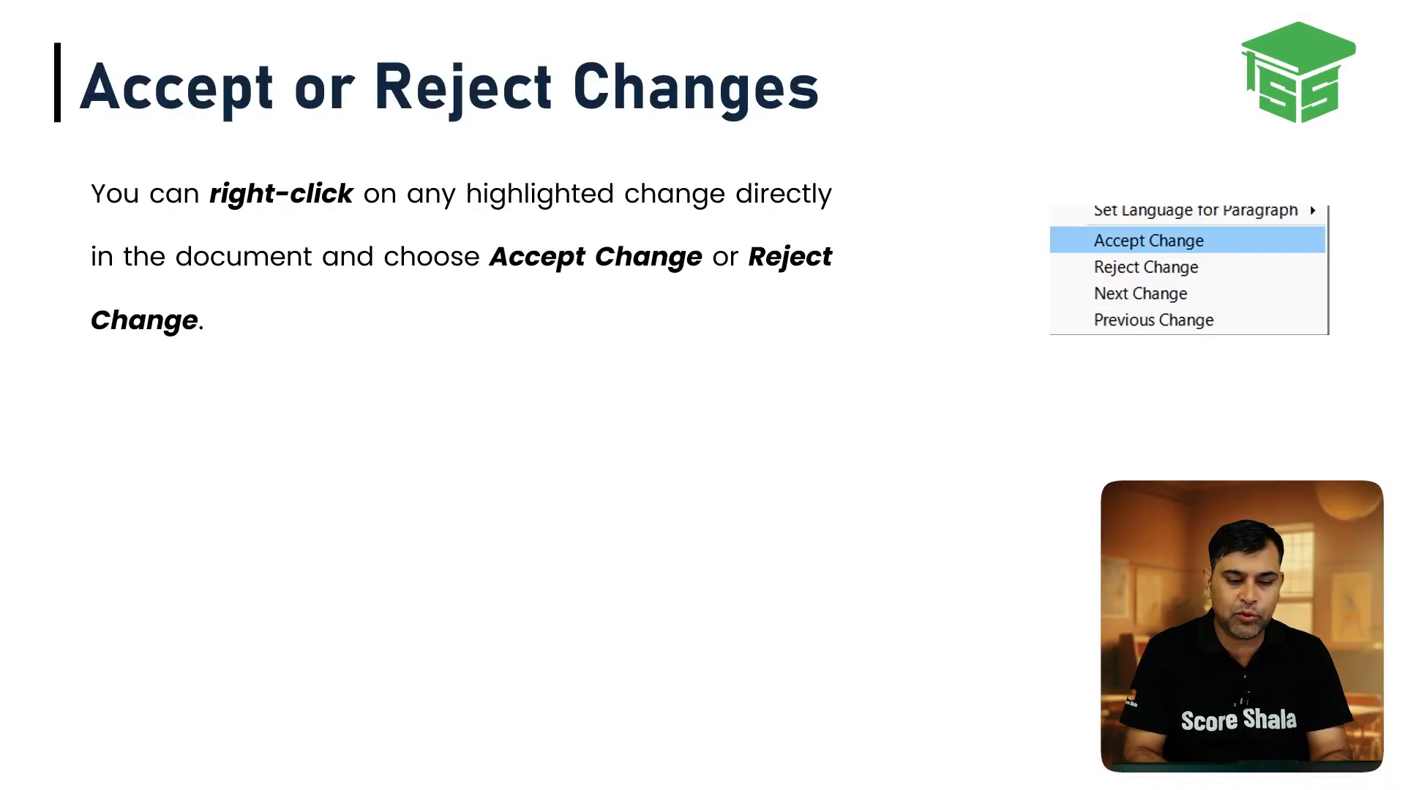
key("Escape")
Switch to the sample.odt document in Writer and delete "This is a sample tex" in line three and "sample text. " in line five of the first paragraph
key("alt+Tab")
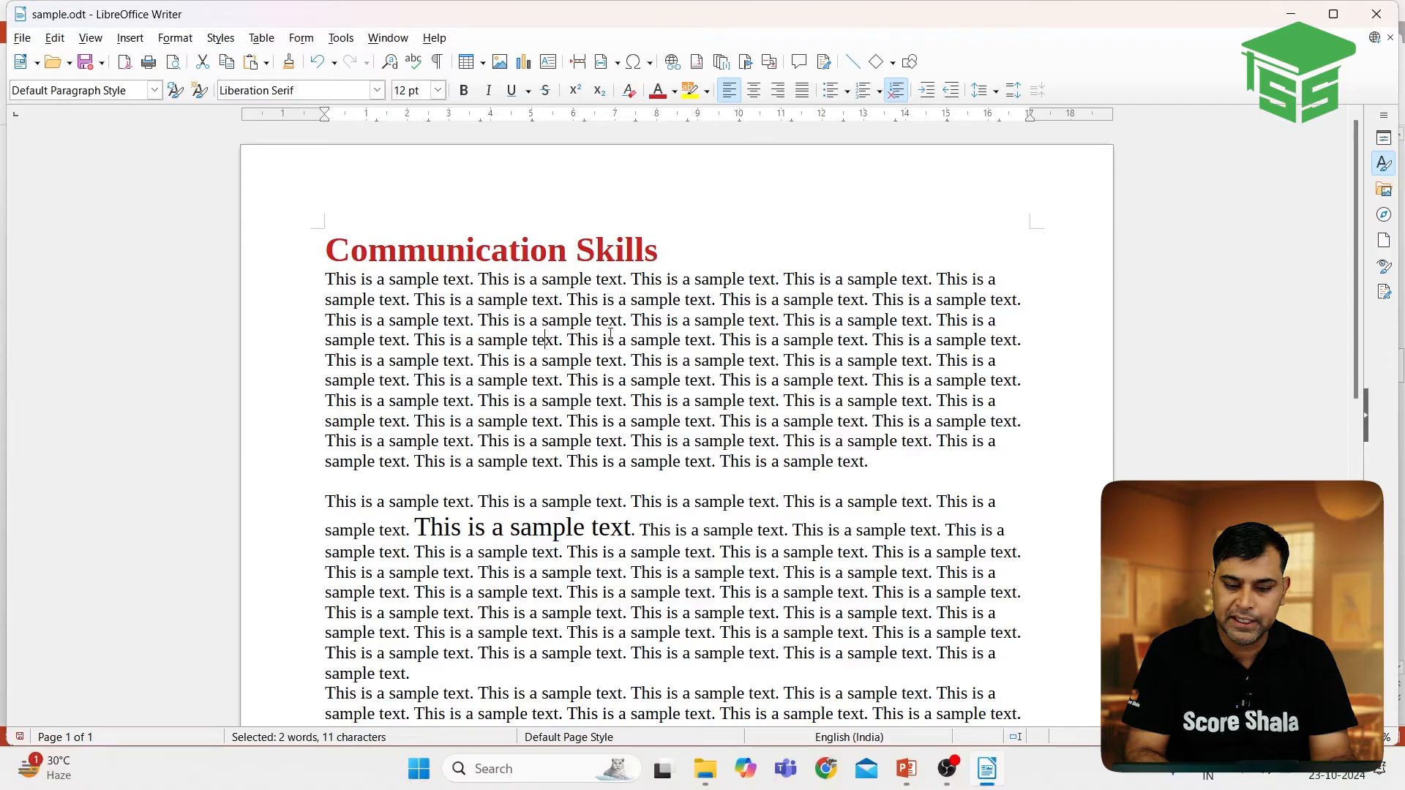
left_click_drag(631, 320, 769, 330)
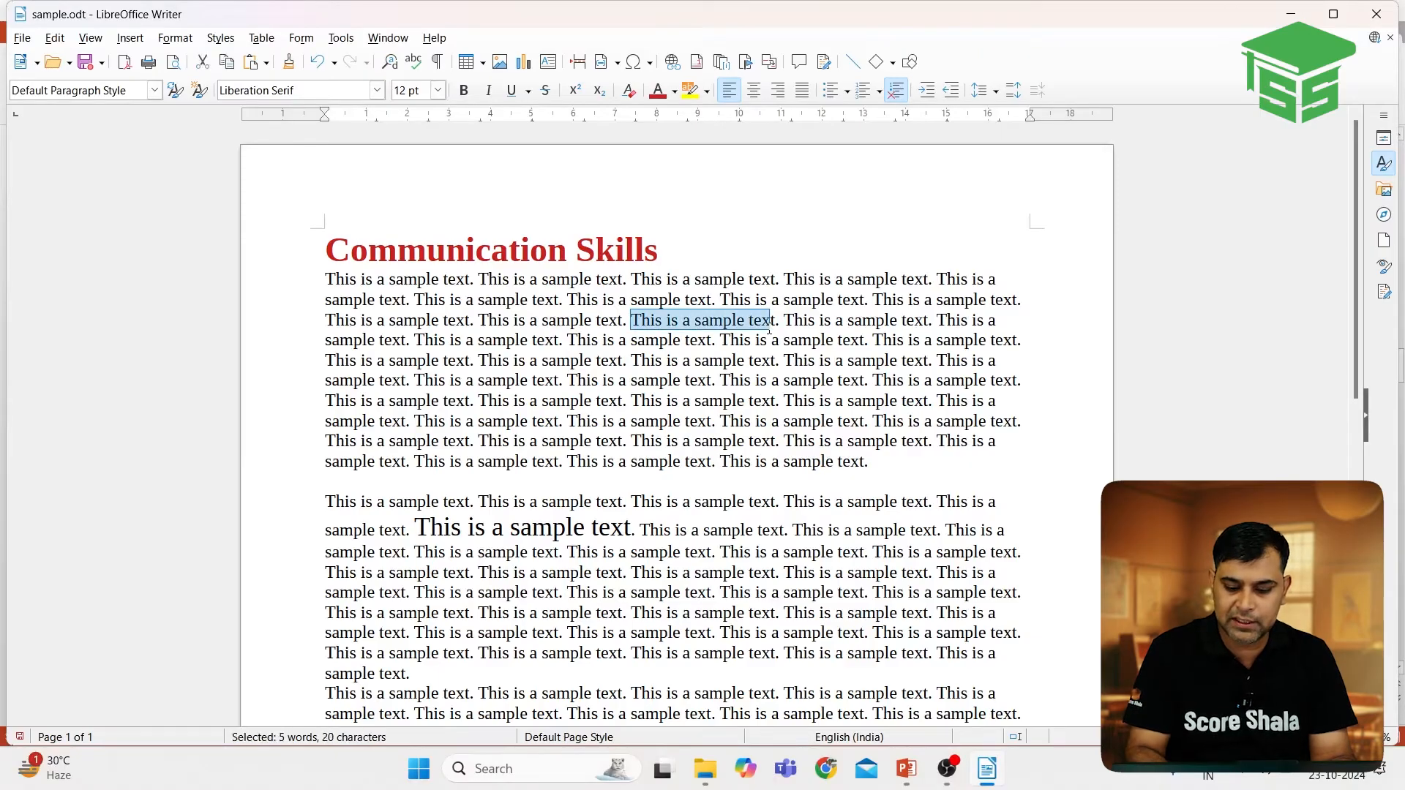
key("Delete")
left_click_drag(847, 359, 937, 360)
key("Delete")
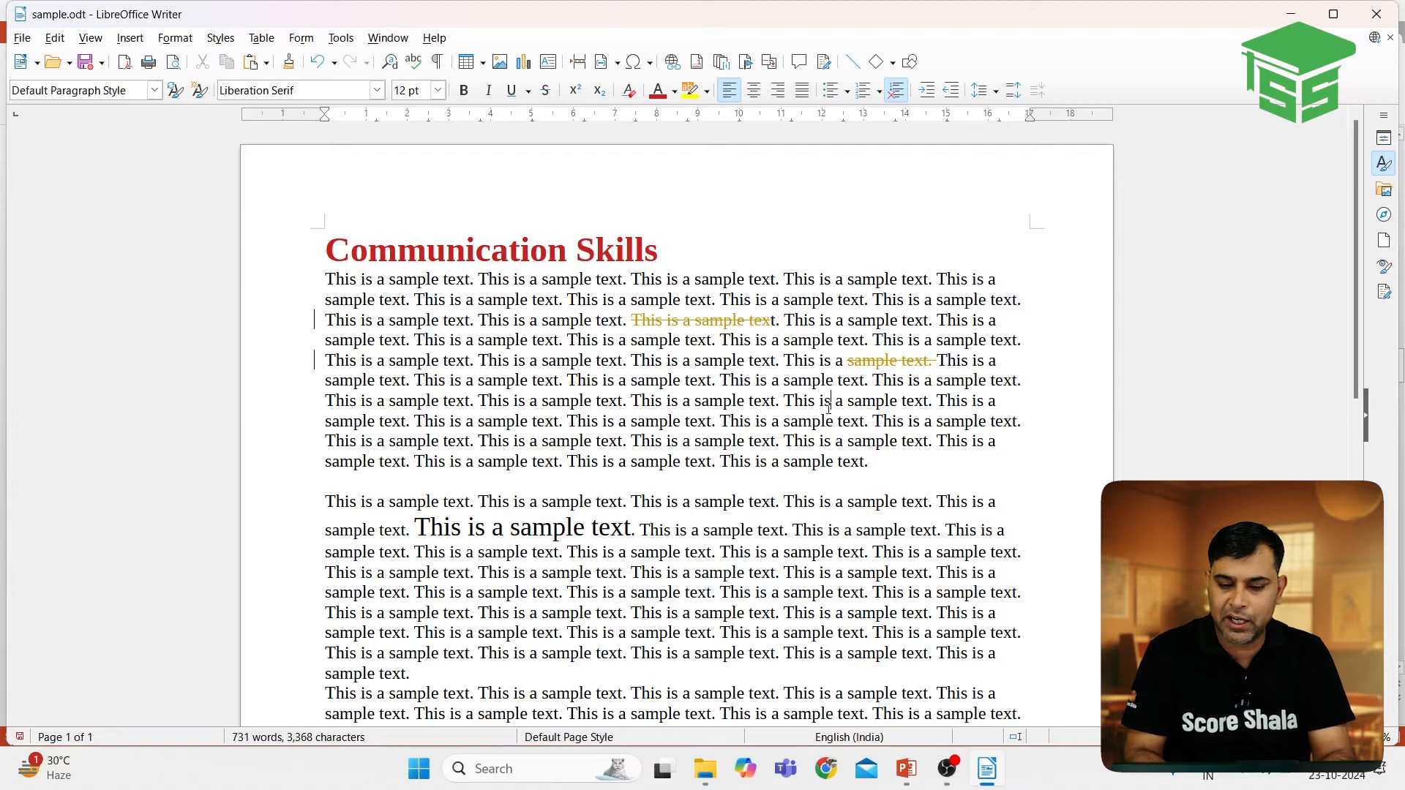
Insert the text "Df df dfgdfgdfg" before the last sentence in the eighth line of the first paragraph
double_click(881, 423)
left_click(881, 424)
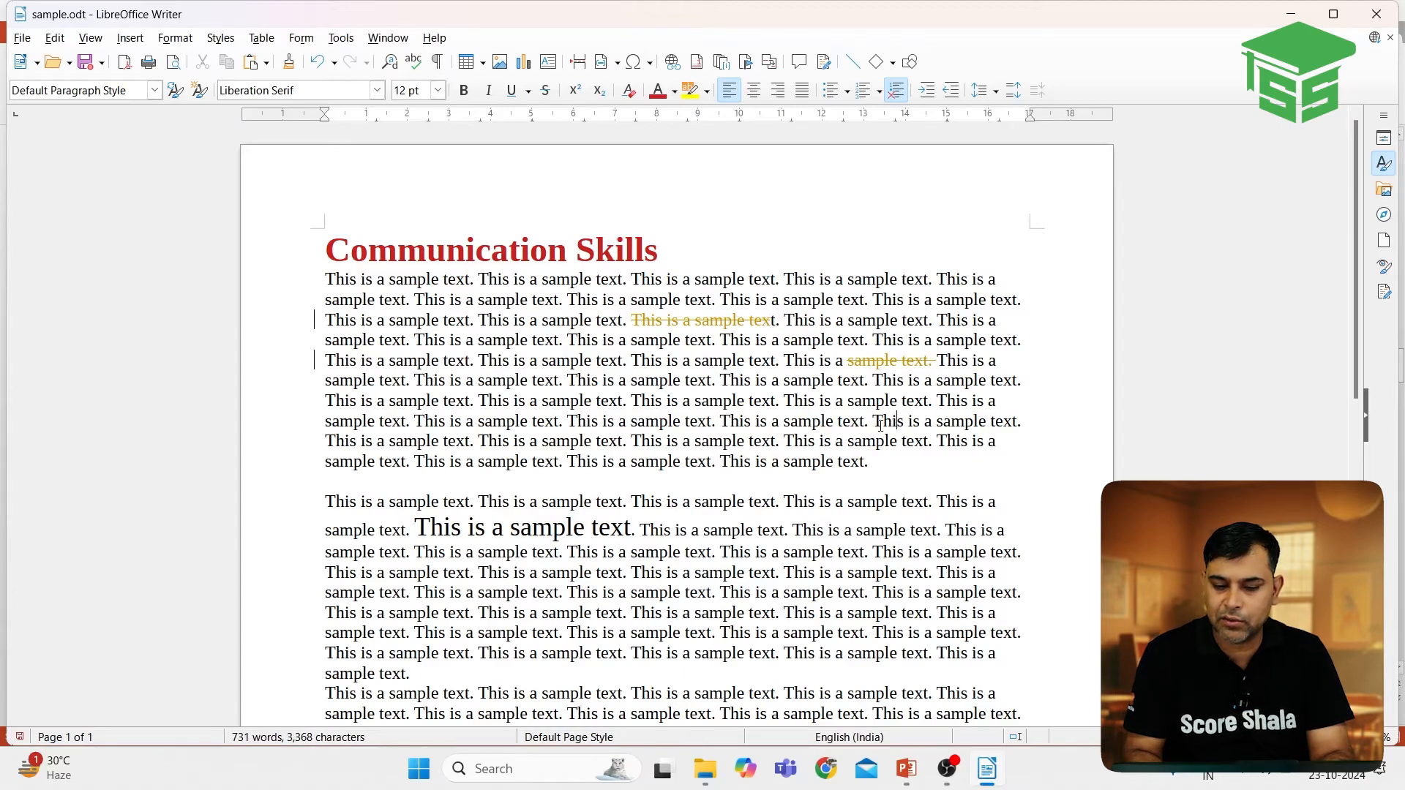
type("Df df dfgdfgdfg")
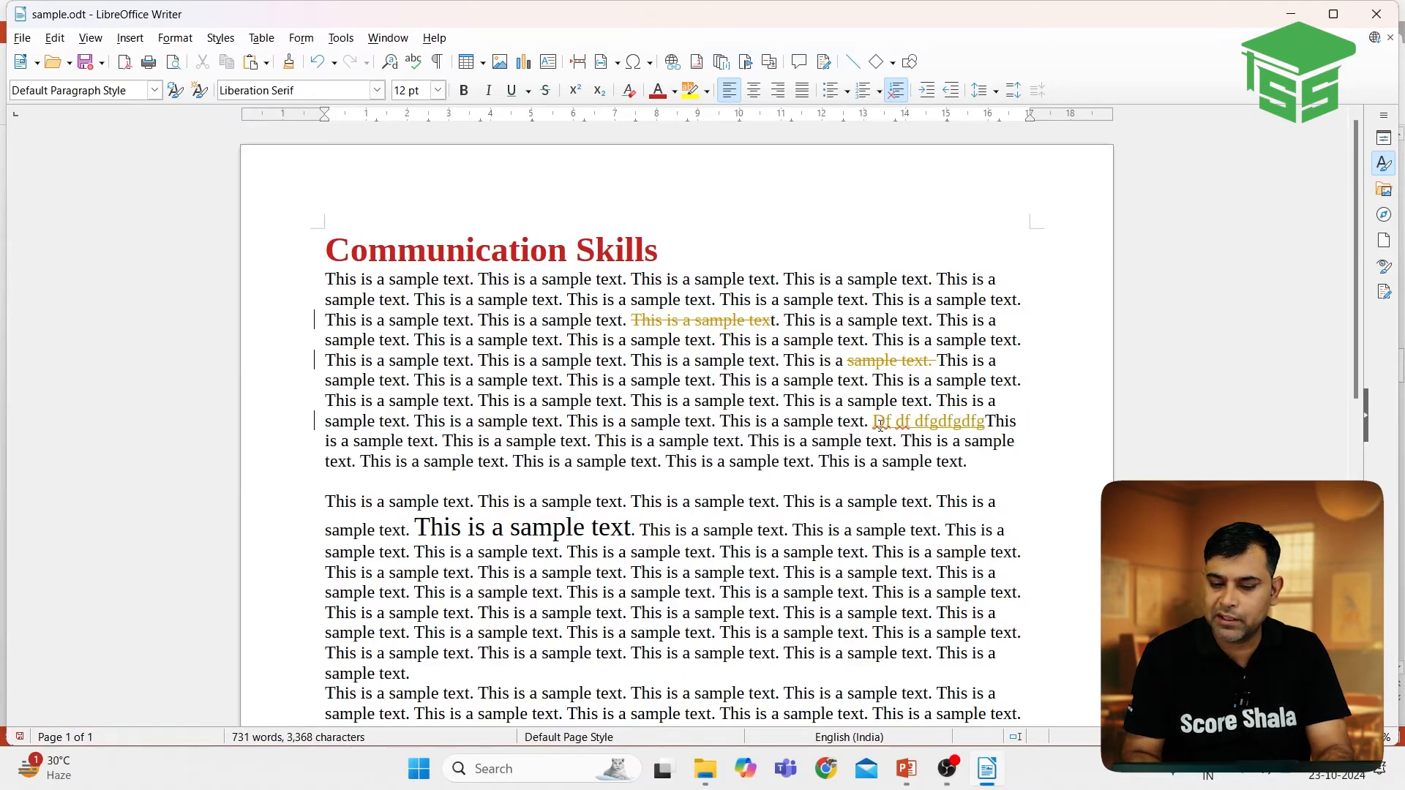
Reject the tracked deletion in the third line of the first paragraph and accept the one in the fifth line
right_click(714, 320)
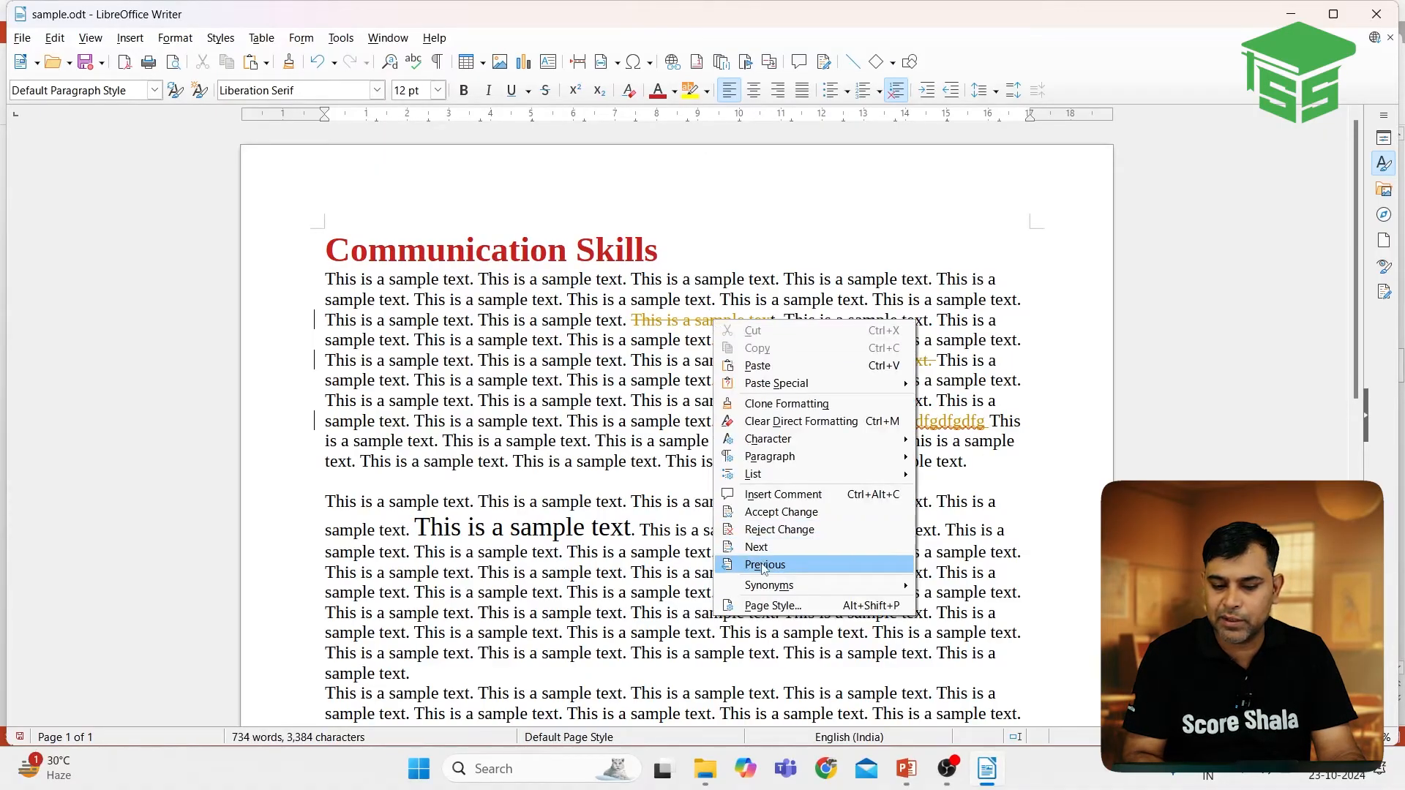
left_click(811, 538)
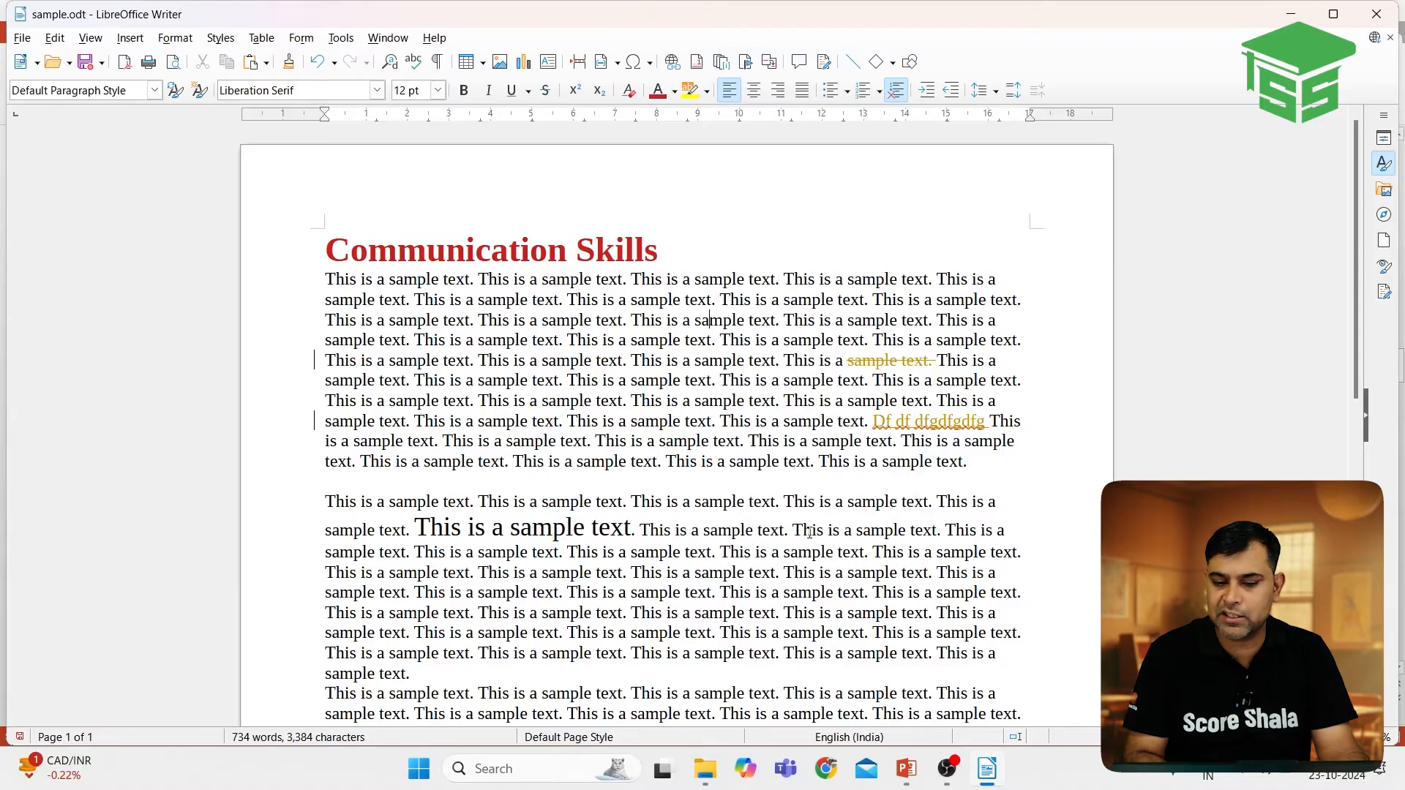
right_click(867, 364)
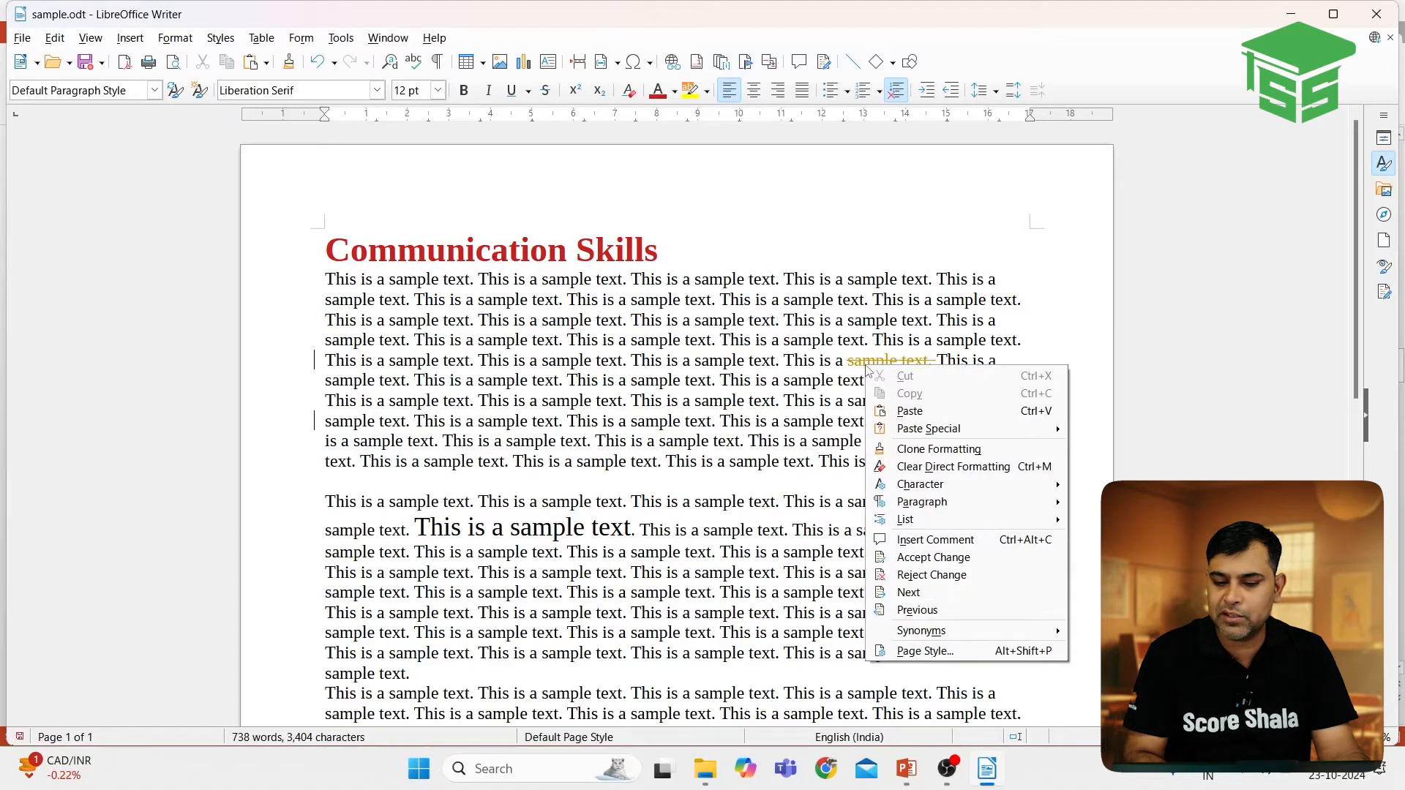
left_click(934, 558)
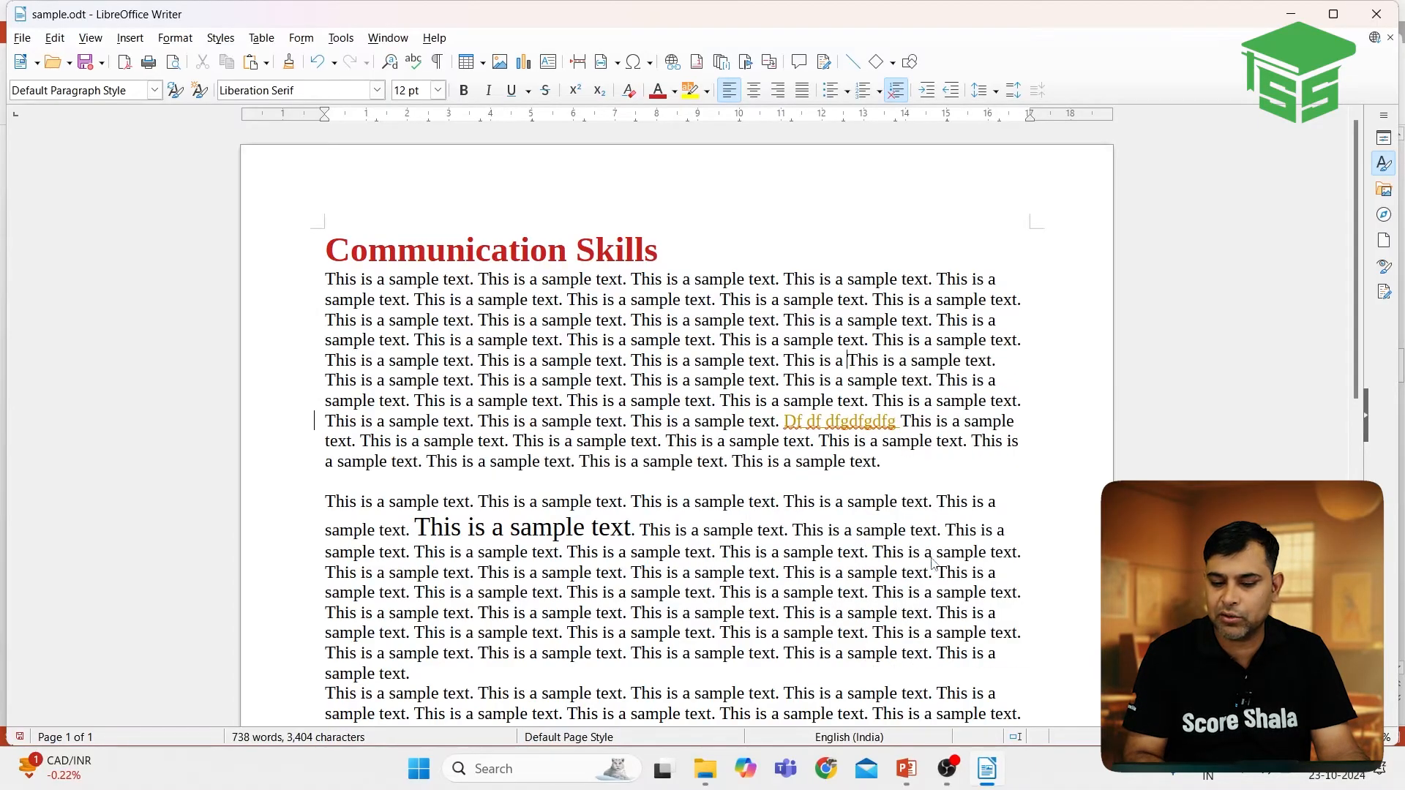
Switch to the PowerPoint slide show and advance to the "Turn Off Track Changes" slide
key("alt+Tab")
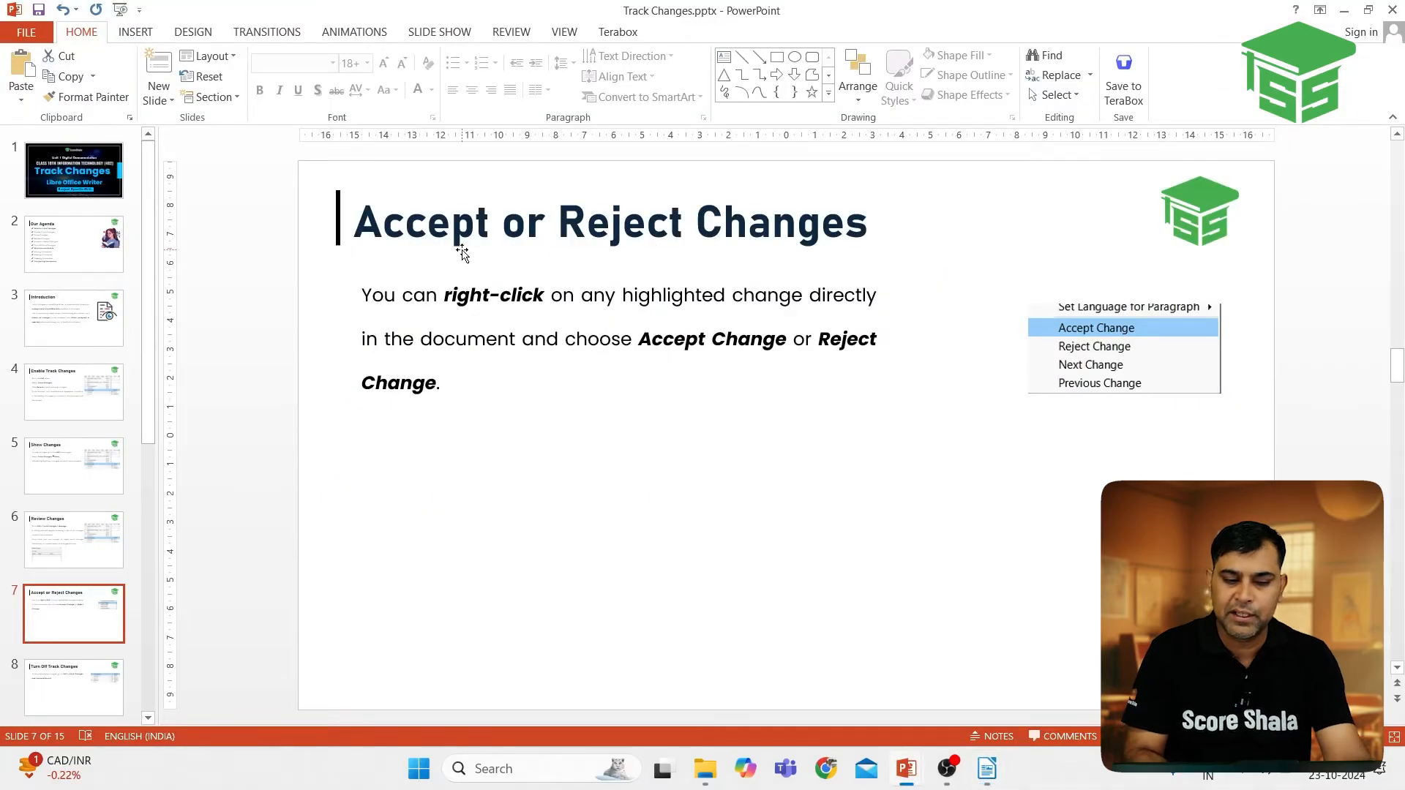
key("alt+Tab")
key("alt+Tab")
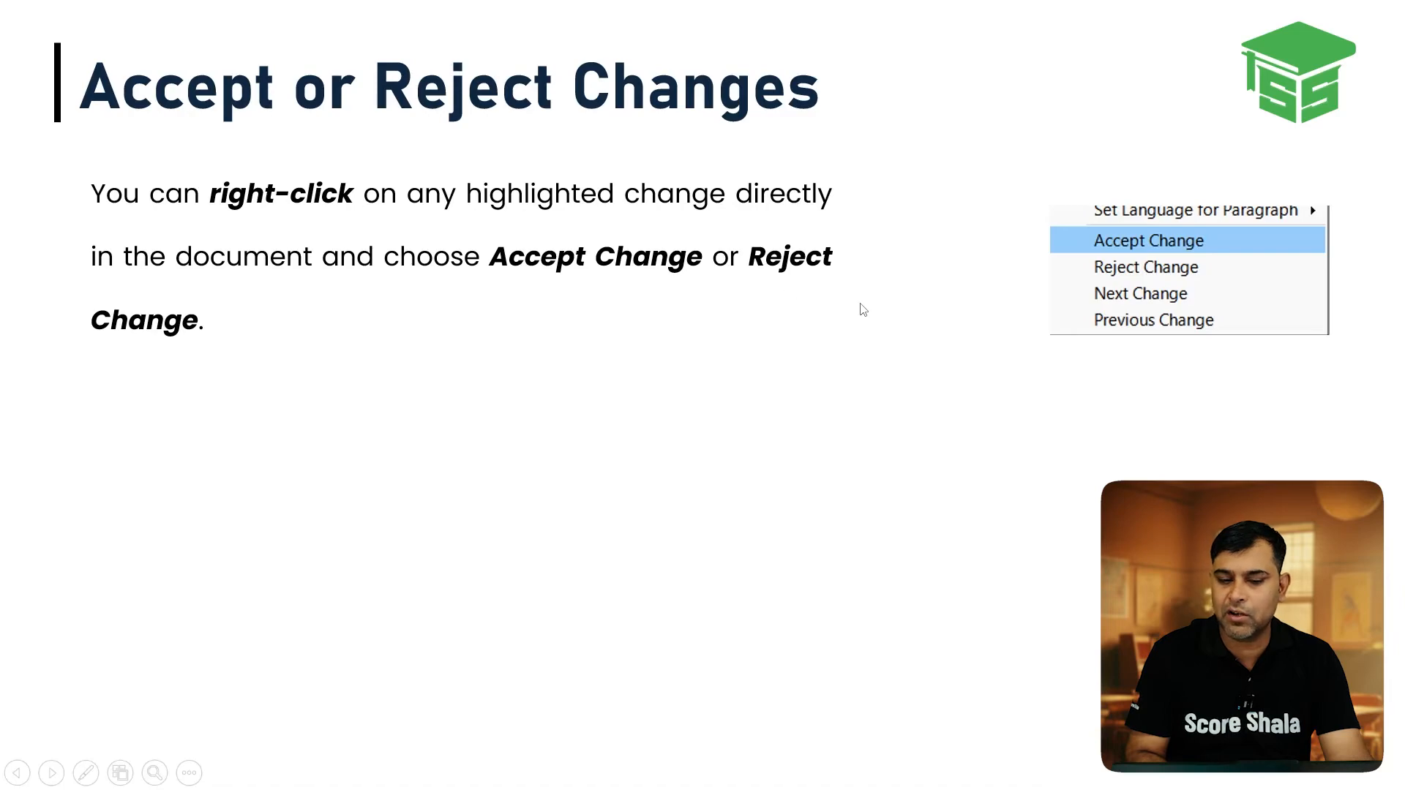
left_click(394, 301)
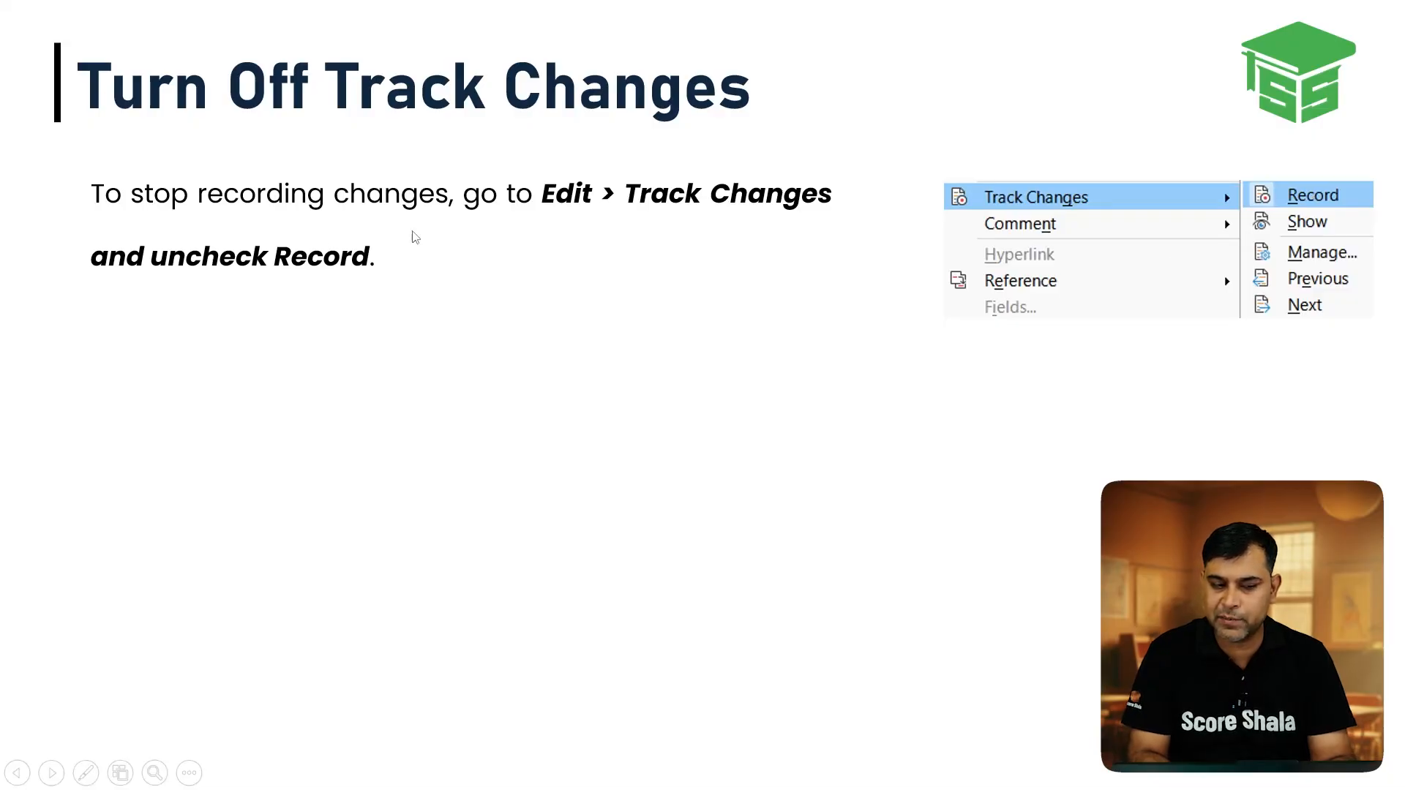
Return to the Writer document, append "sdsd" to the heading and break the first paragraph after "This is a" in its fourth line
key("alt+Tab")
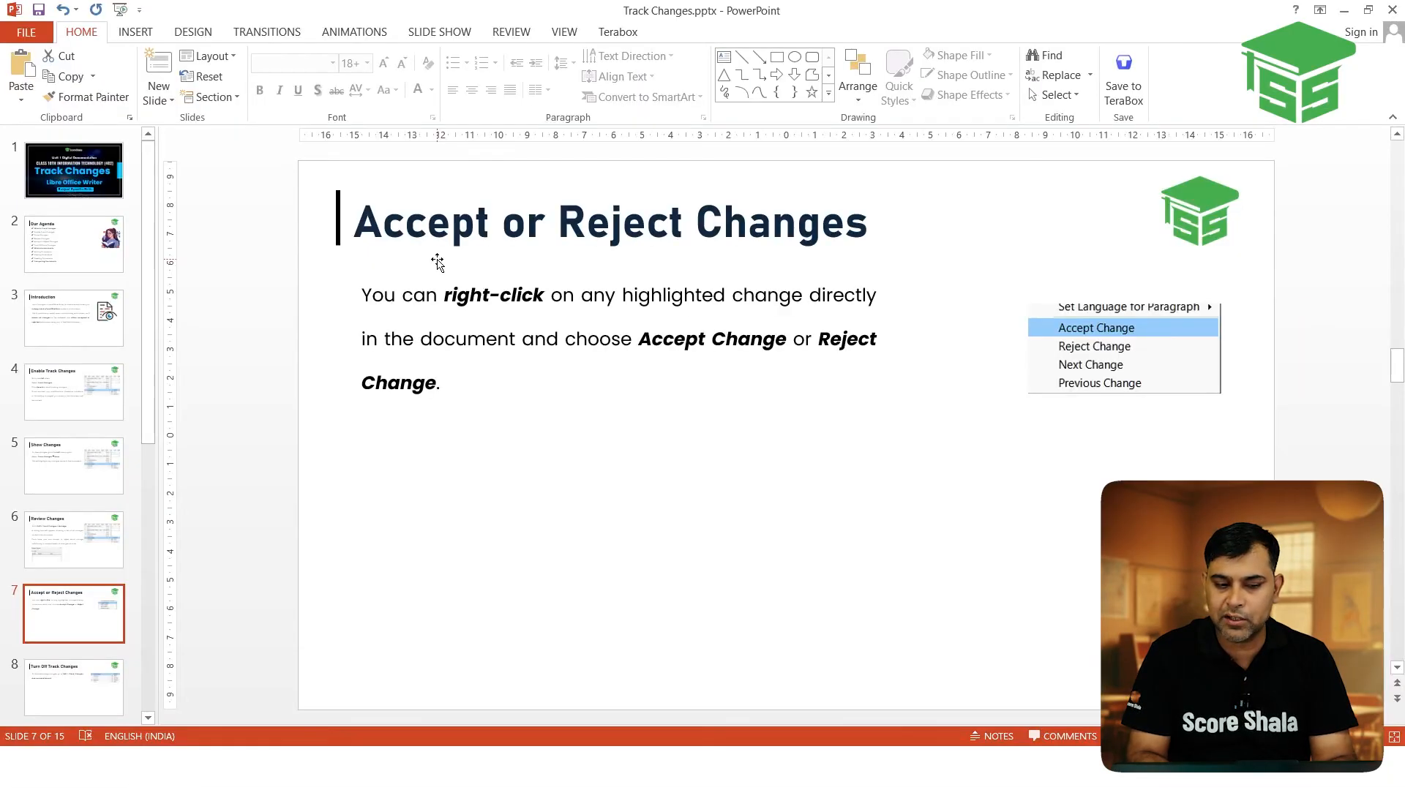
key("alt+Tab")
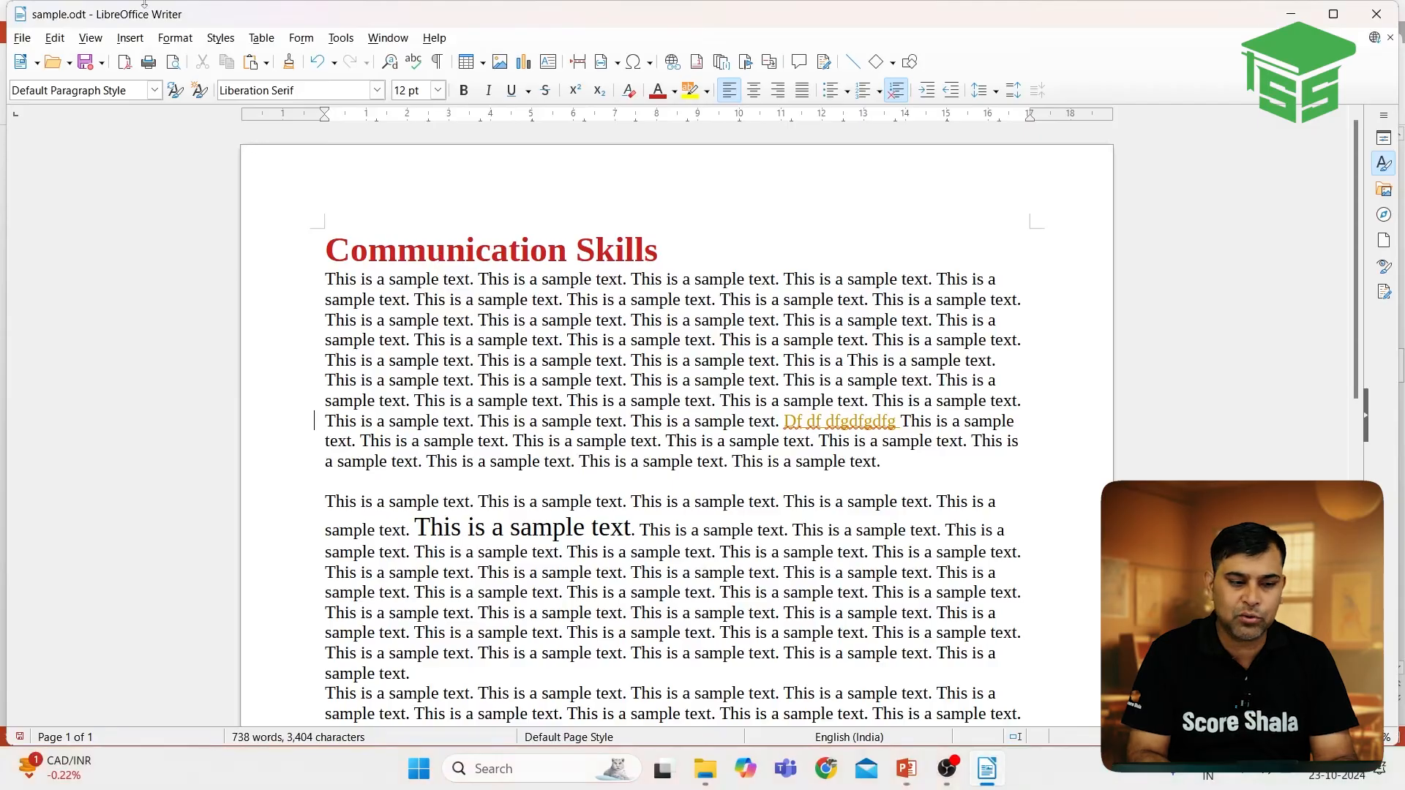
left_click(669, 261)
type("sdsd")
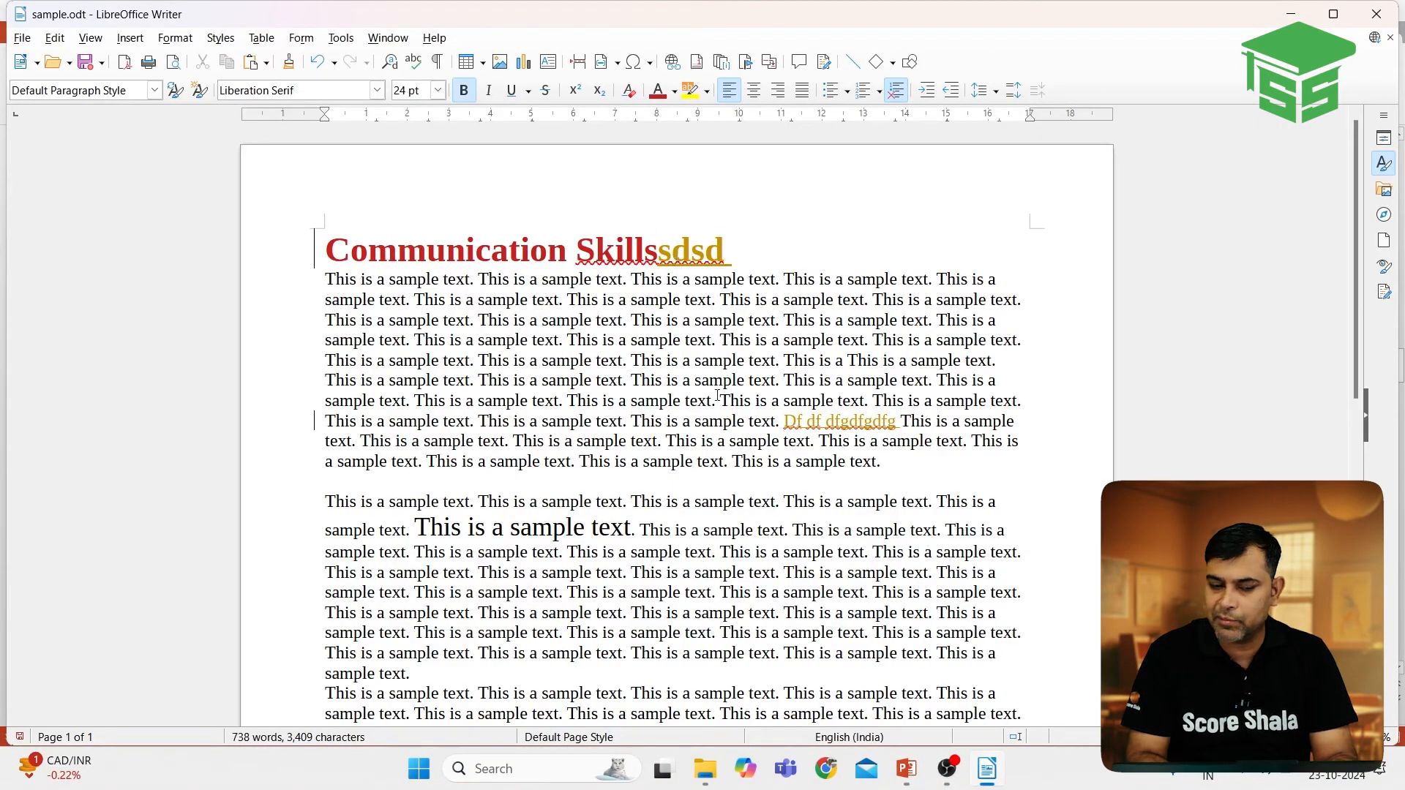
left_click(629, 340)
key("Return")
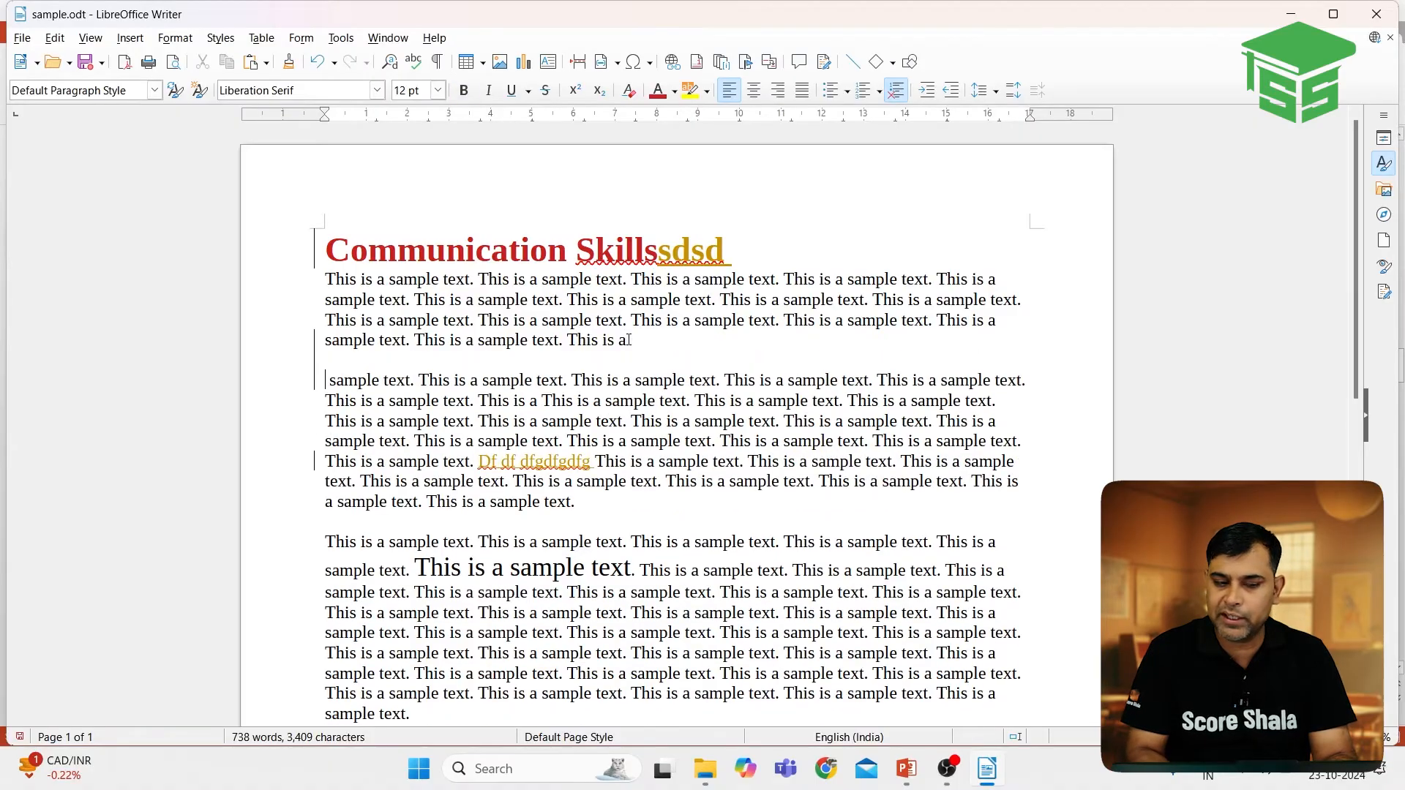
Turn off the recording of tracked changes in the document
left_click(55, 37)
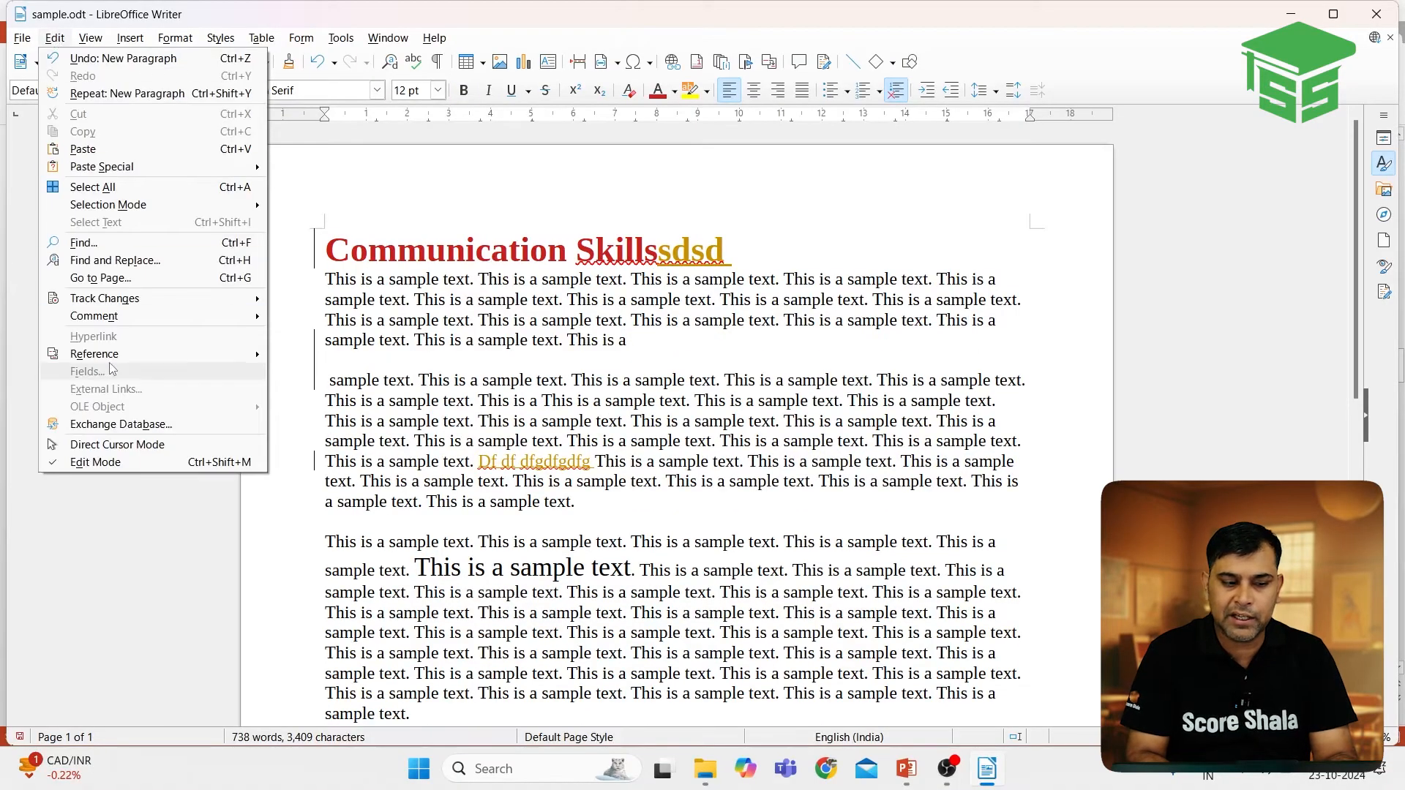
mouse_move(125, 318)
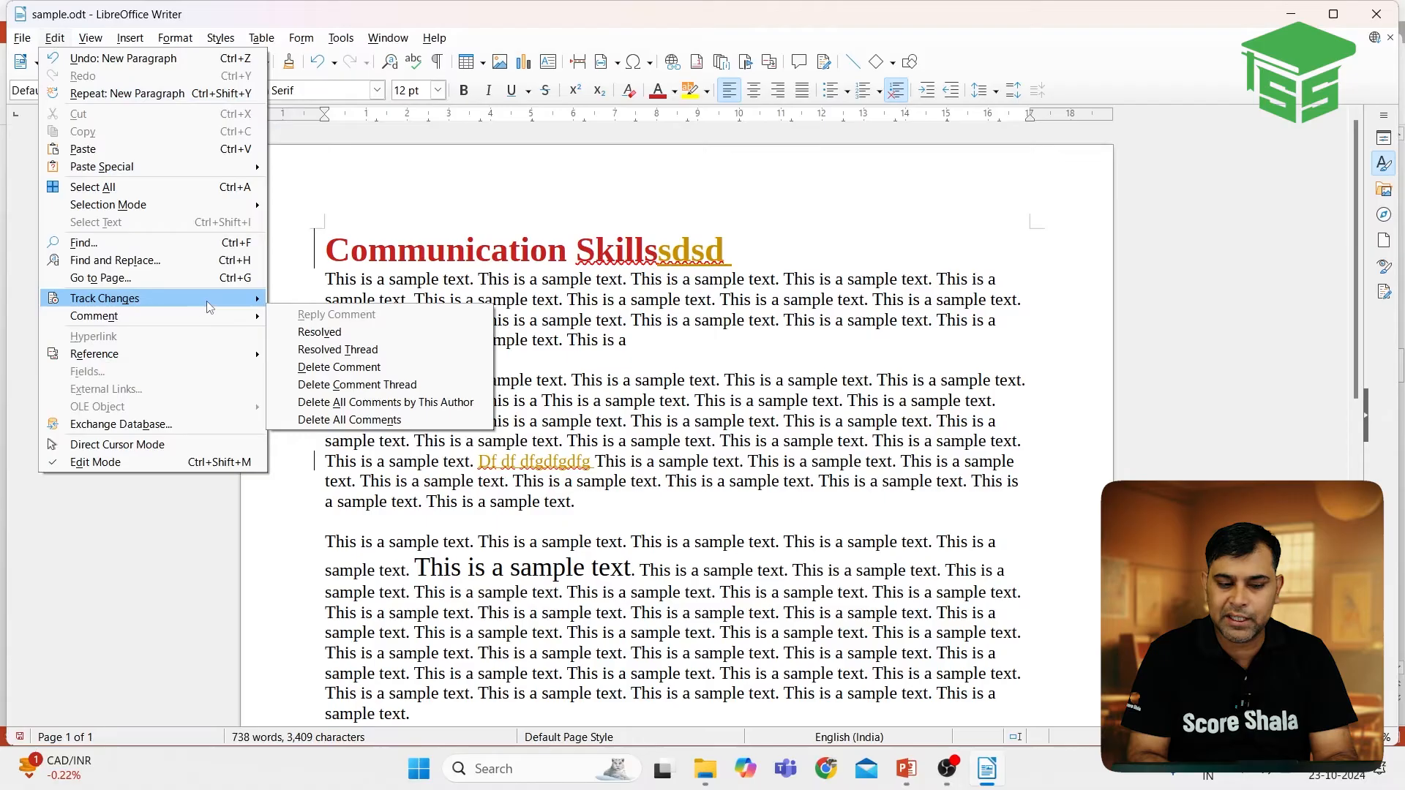
mouse_move(204, 300)
left_click(345, 298)
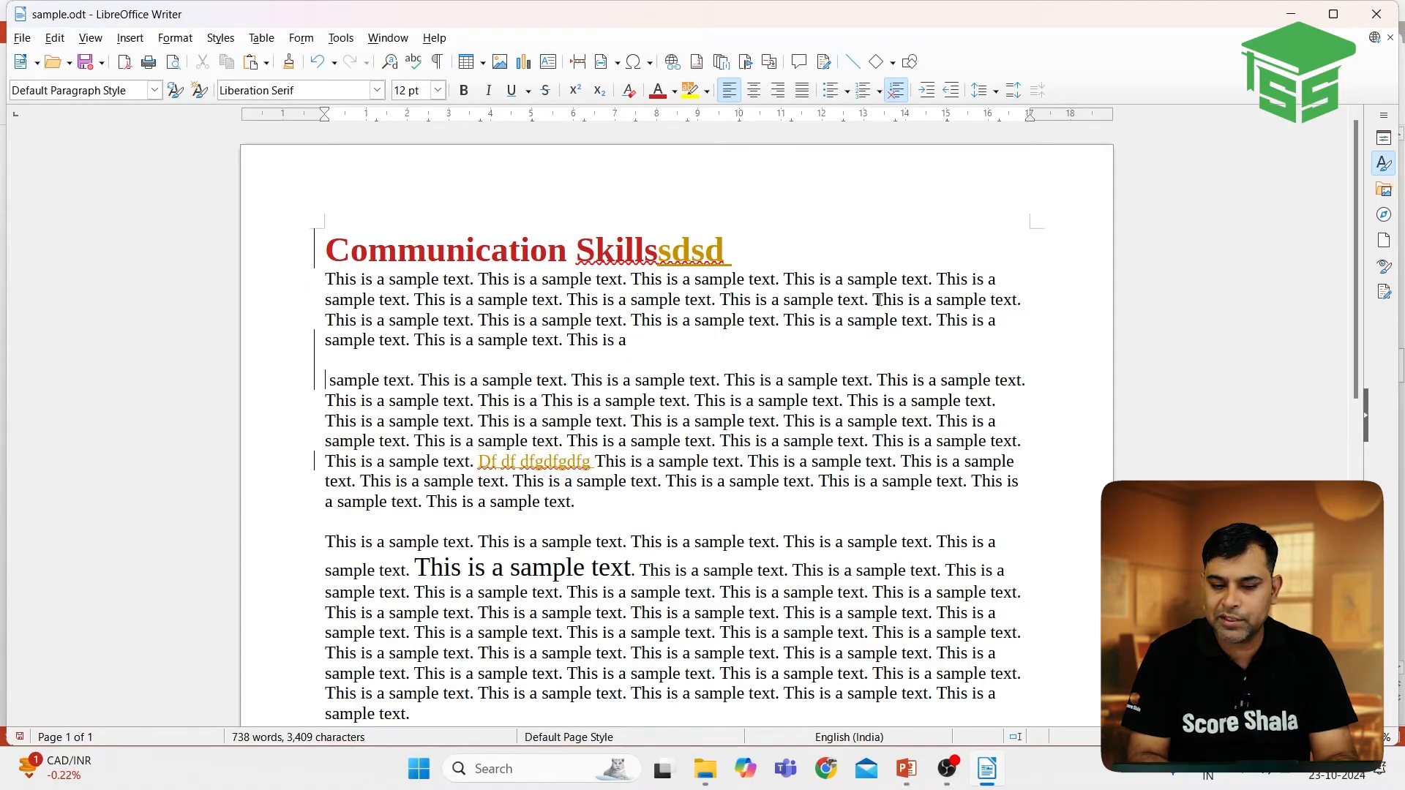
Insert "Sdsdf" in the second line of the first paragraph, followed by sdf, sdf, sdf, s, df, sd and fsd on separate lines
type("Sdsdf")
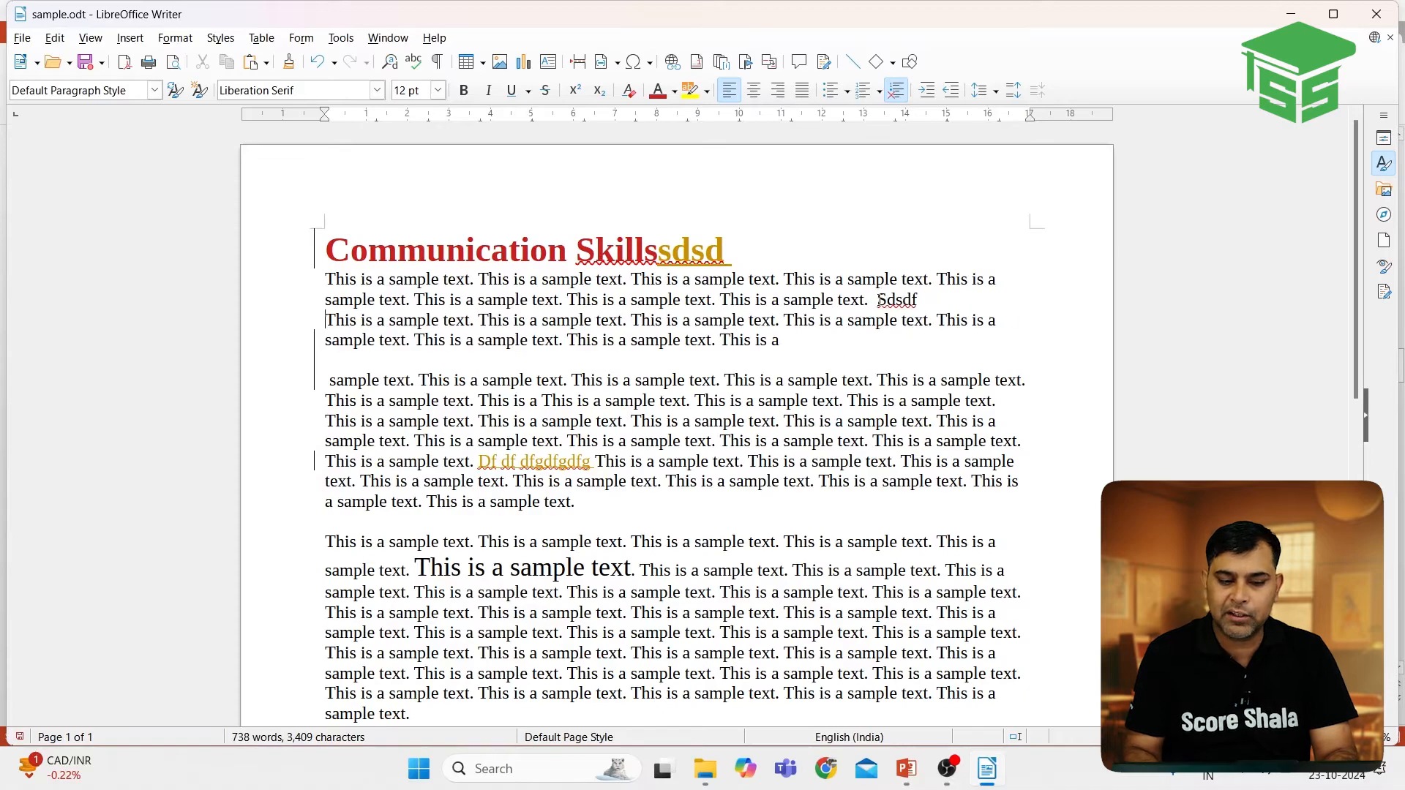
type(" sdf sdf sdf s df sd fsd")
key("Return")
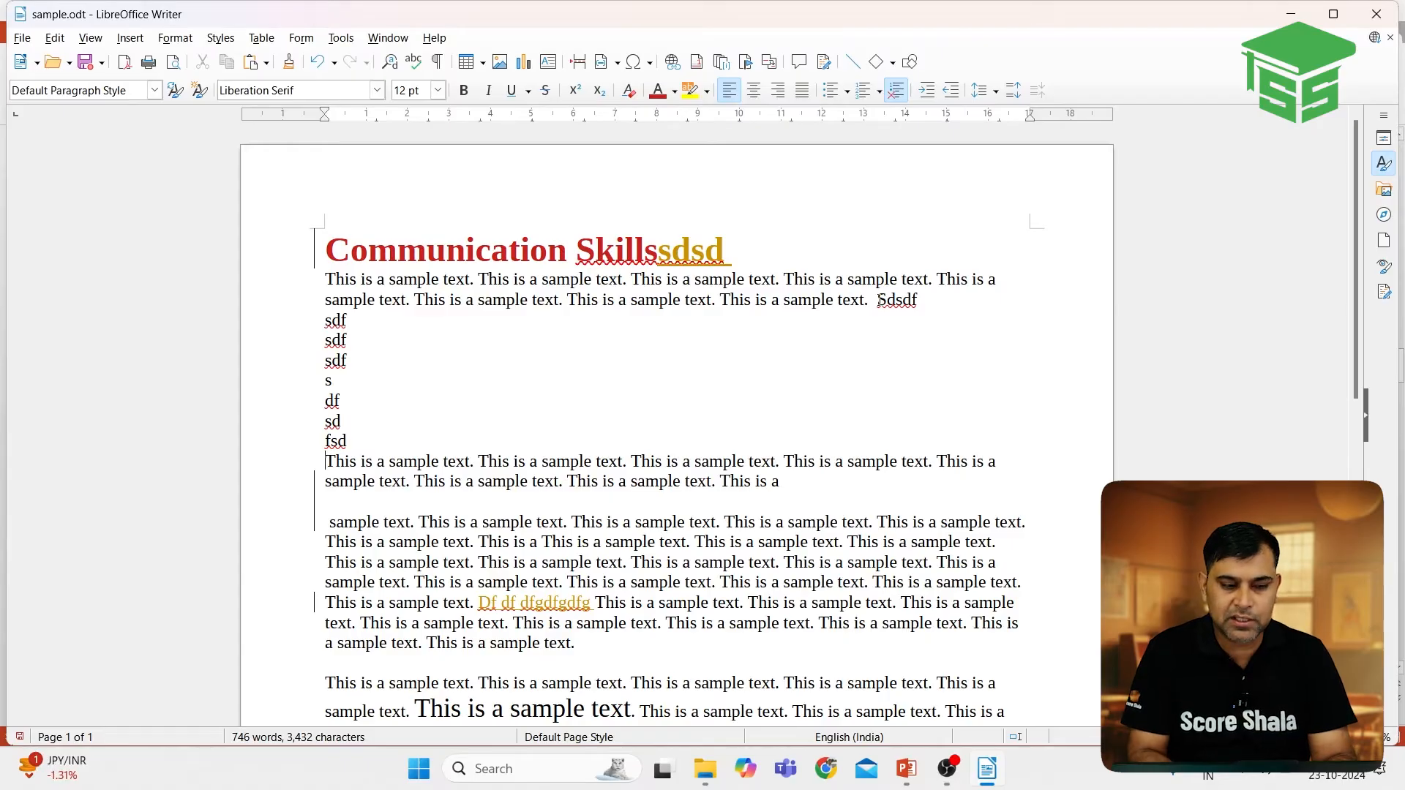
left_click(54, 38)
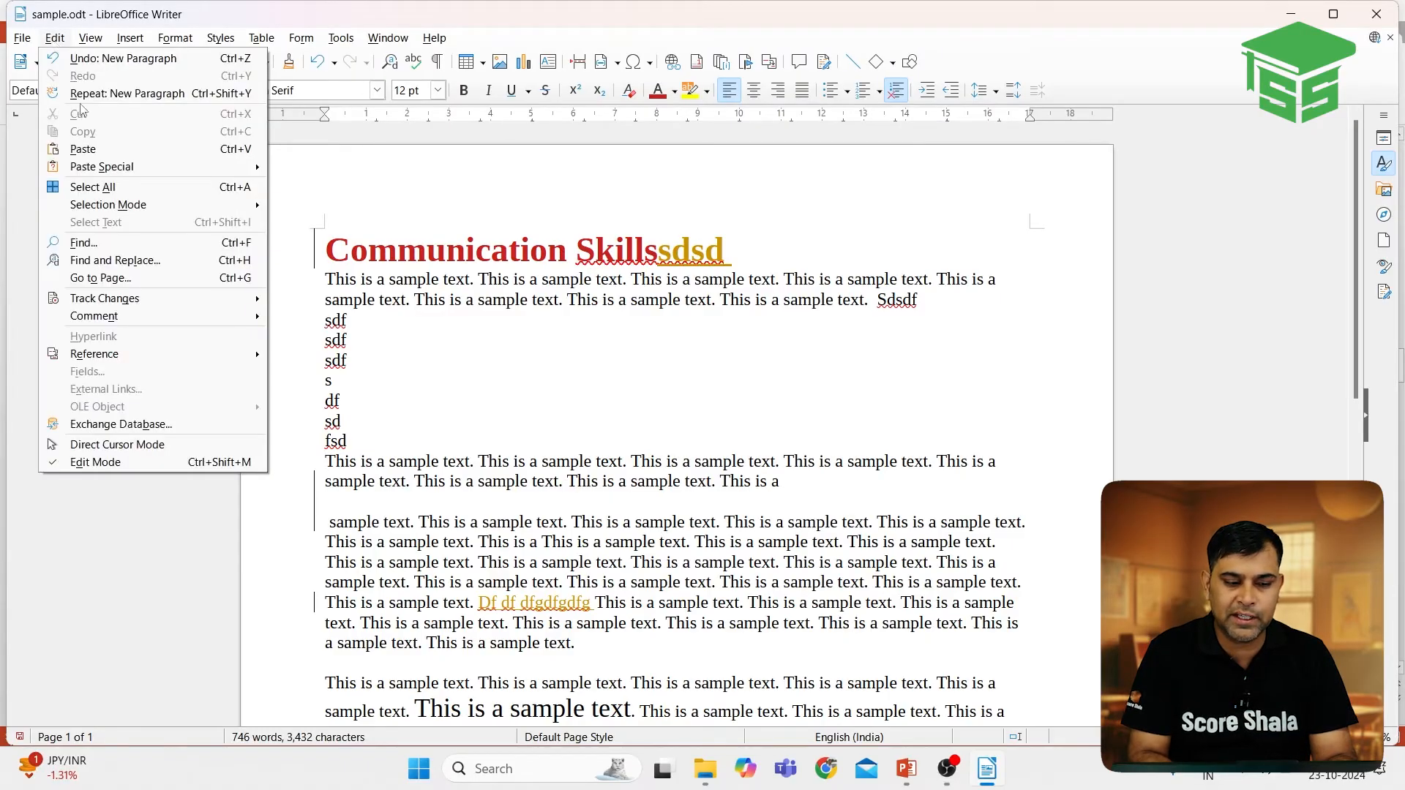
mouse_move(151, 302)
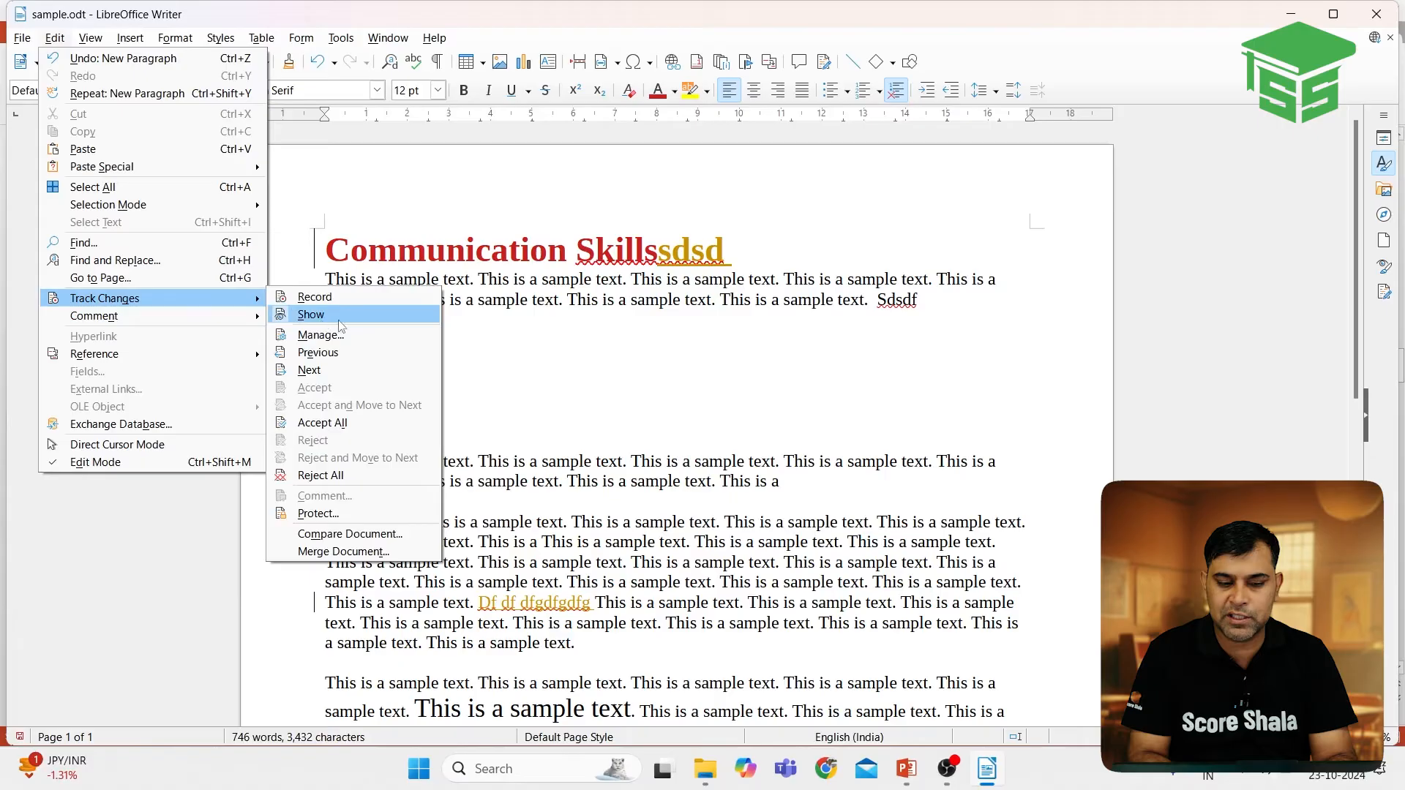
left_click(871, 439)
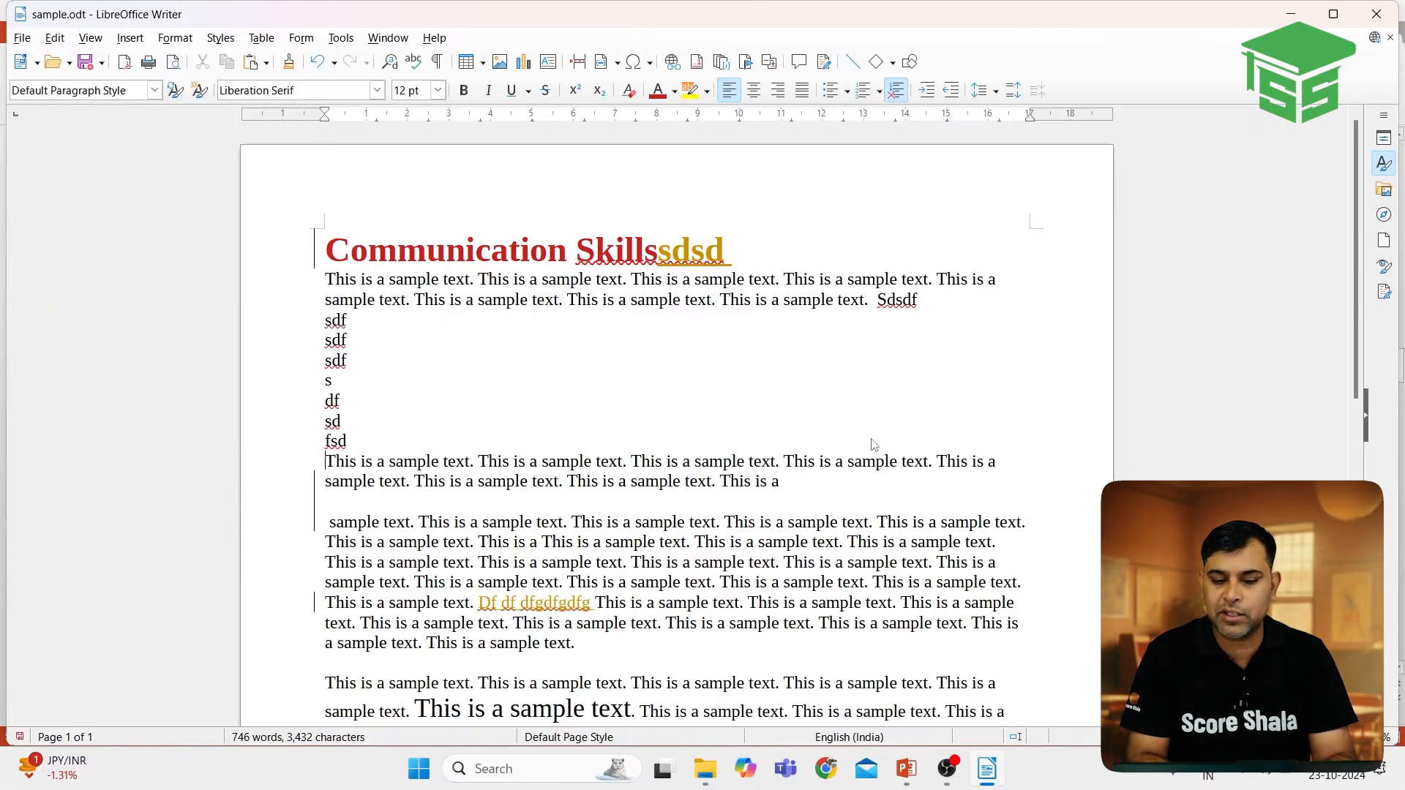
Switch back to the PowerPoint slide show and advance to the "Comments" slide
key("alt+Tab")
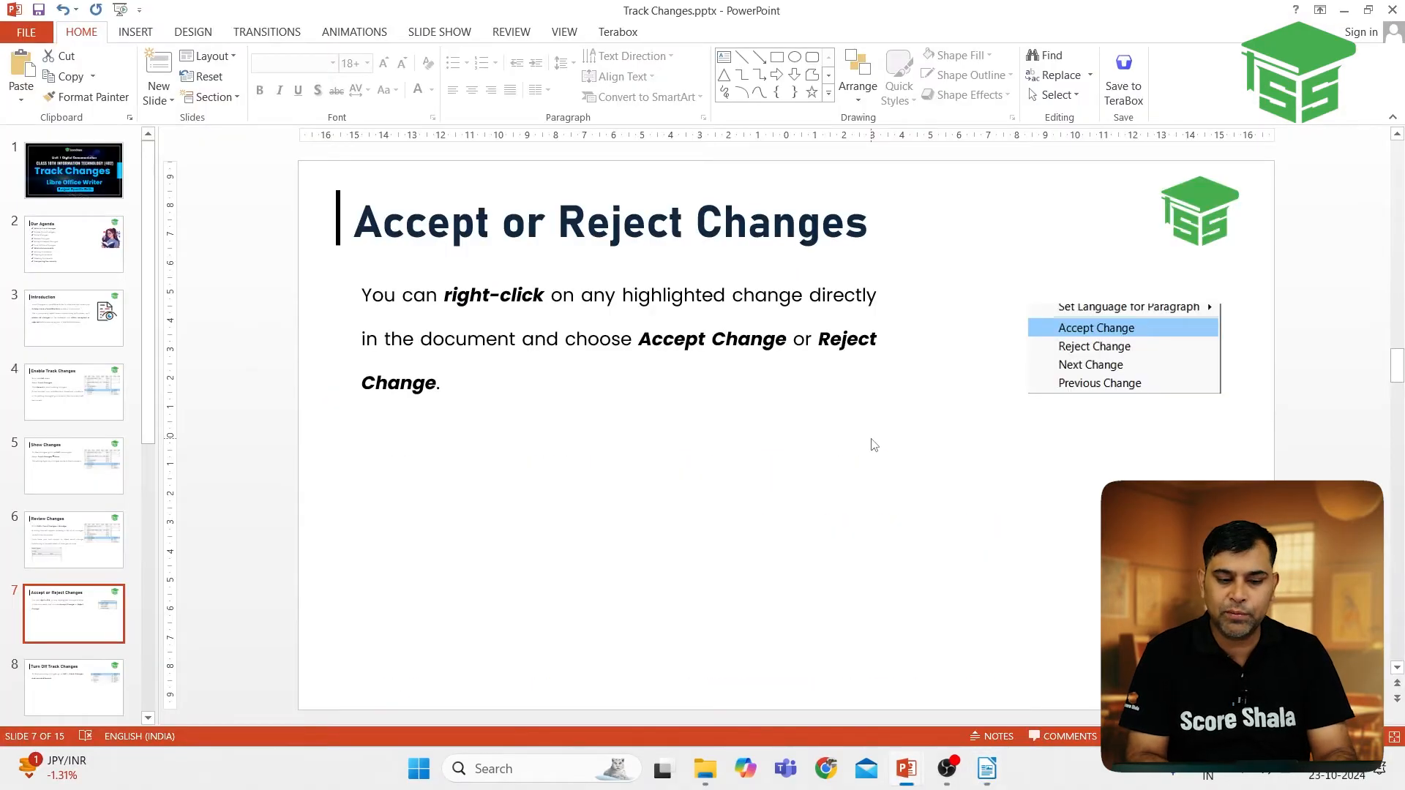
key("alt+Tab")
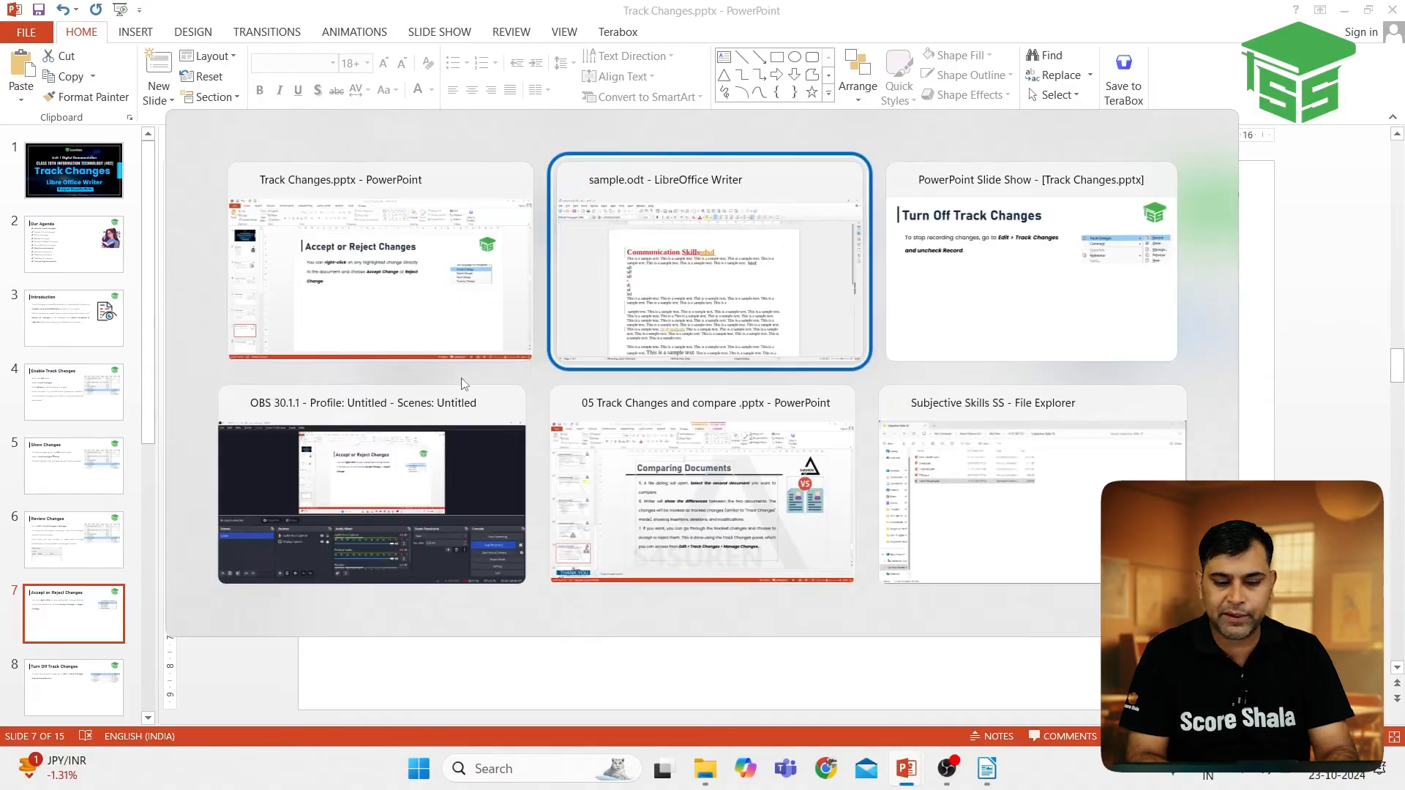
key("Tab")
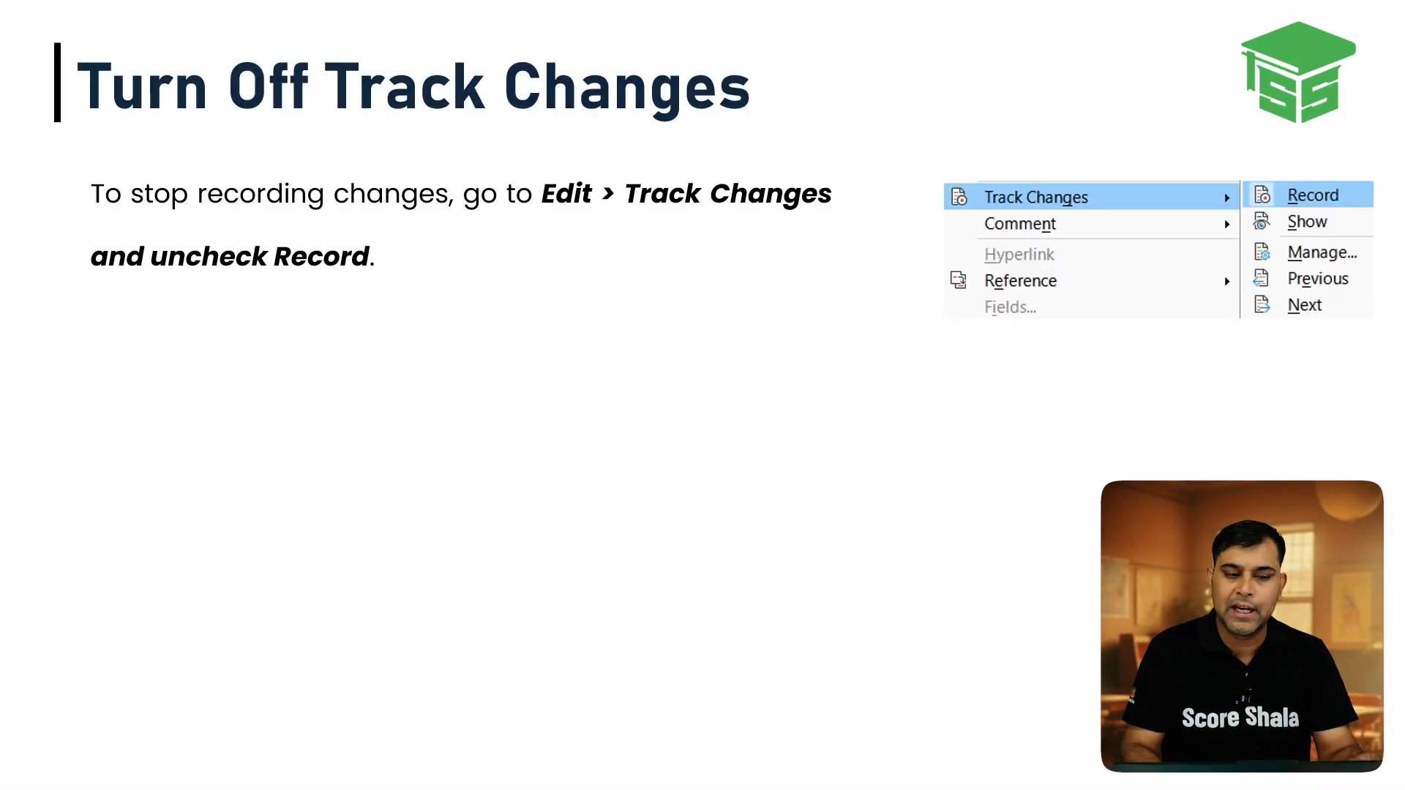
key("Right")
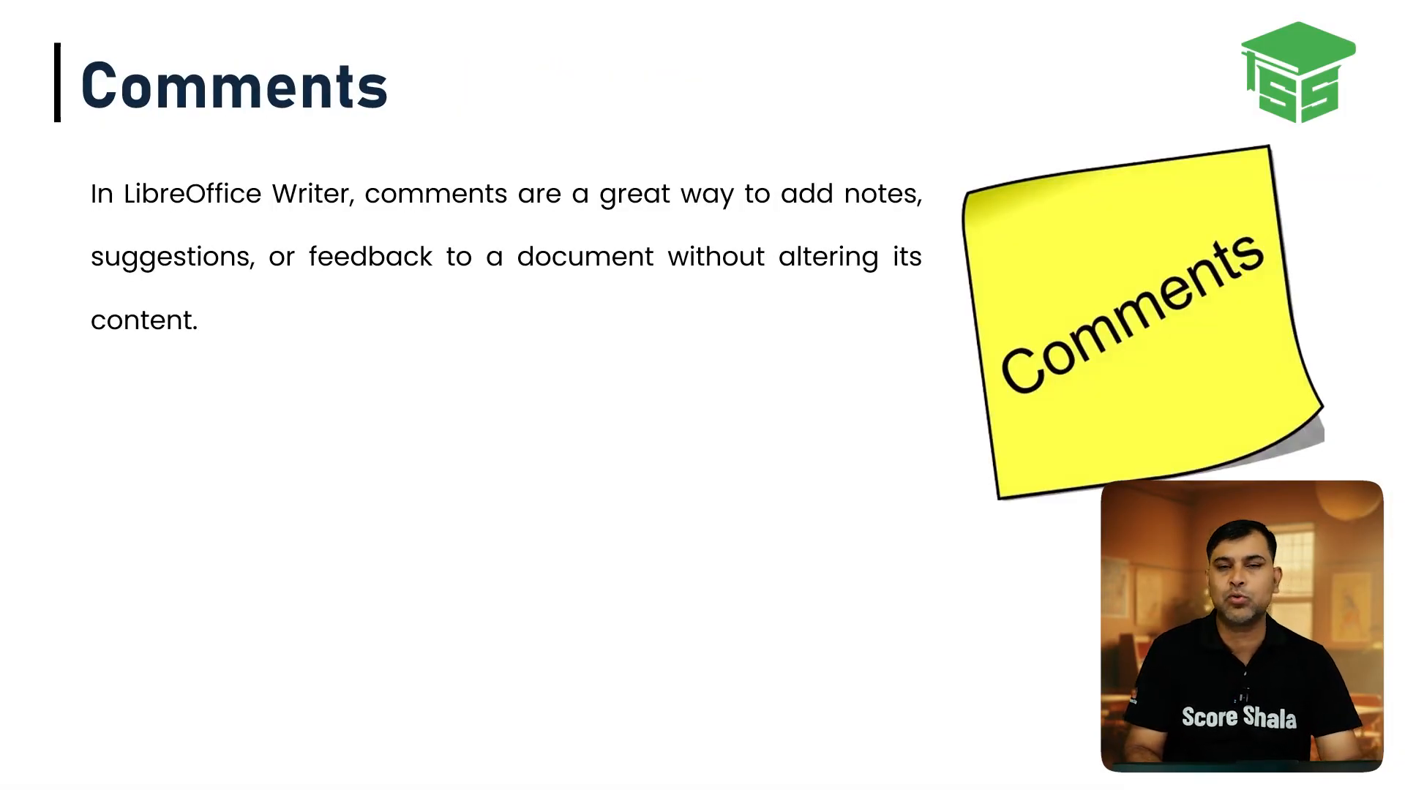